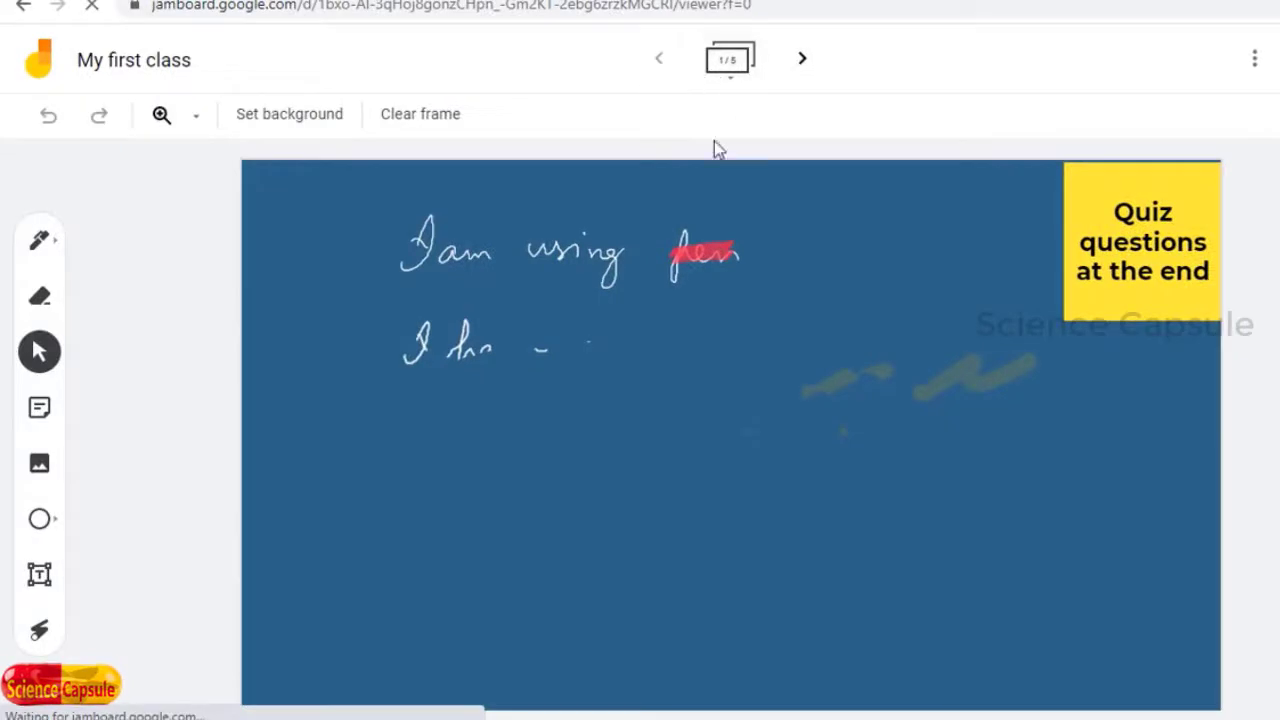
- Move to the next frame, then start a new Jam and bring up its frame background choices
click(804, 60)
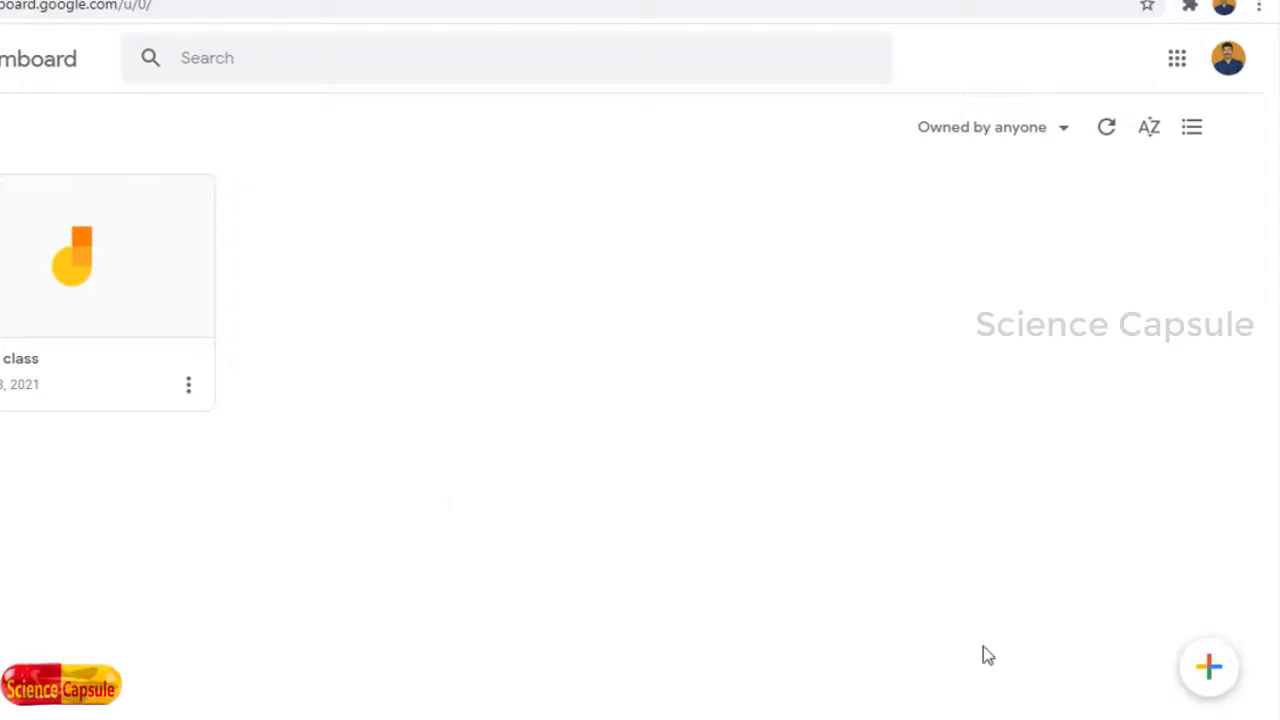
click(1209, 672)
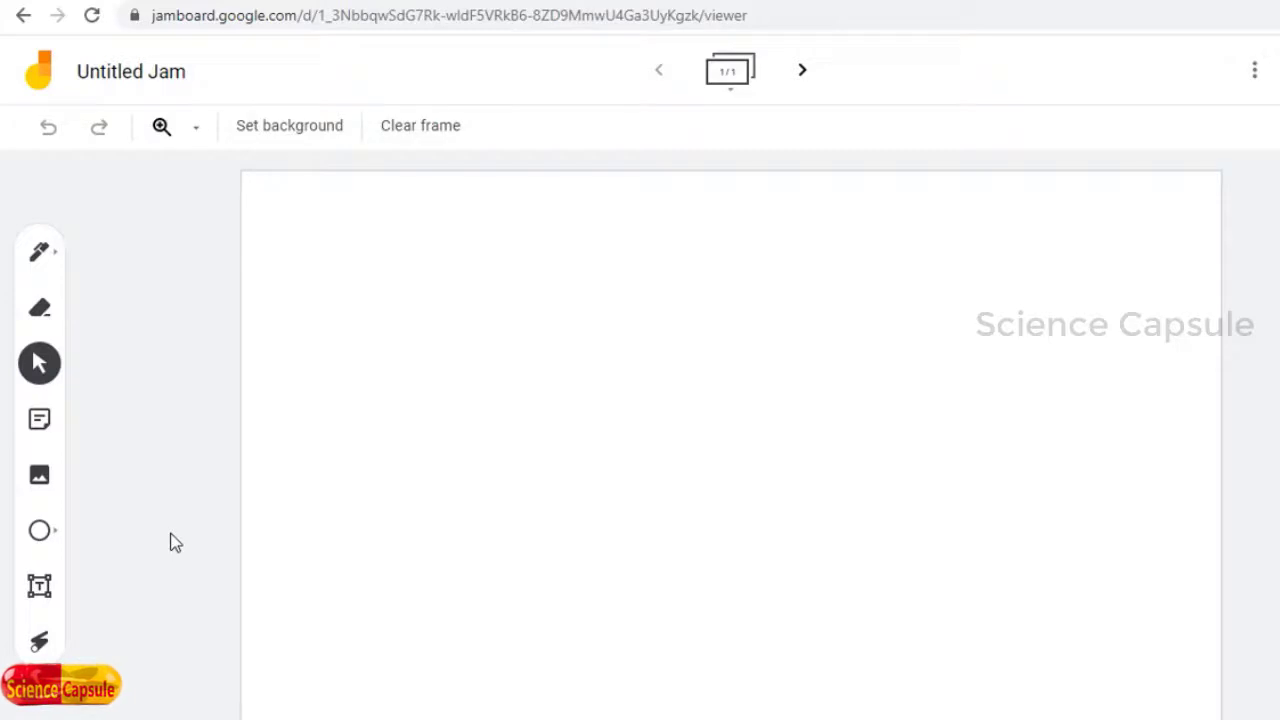
click(265, 128)
- Try dotted, lined, grid and solid blue frame backgrounds, then choose the Image background option
click(380, 205)
click(262, 126)
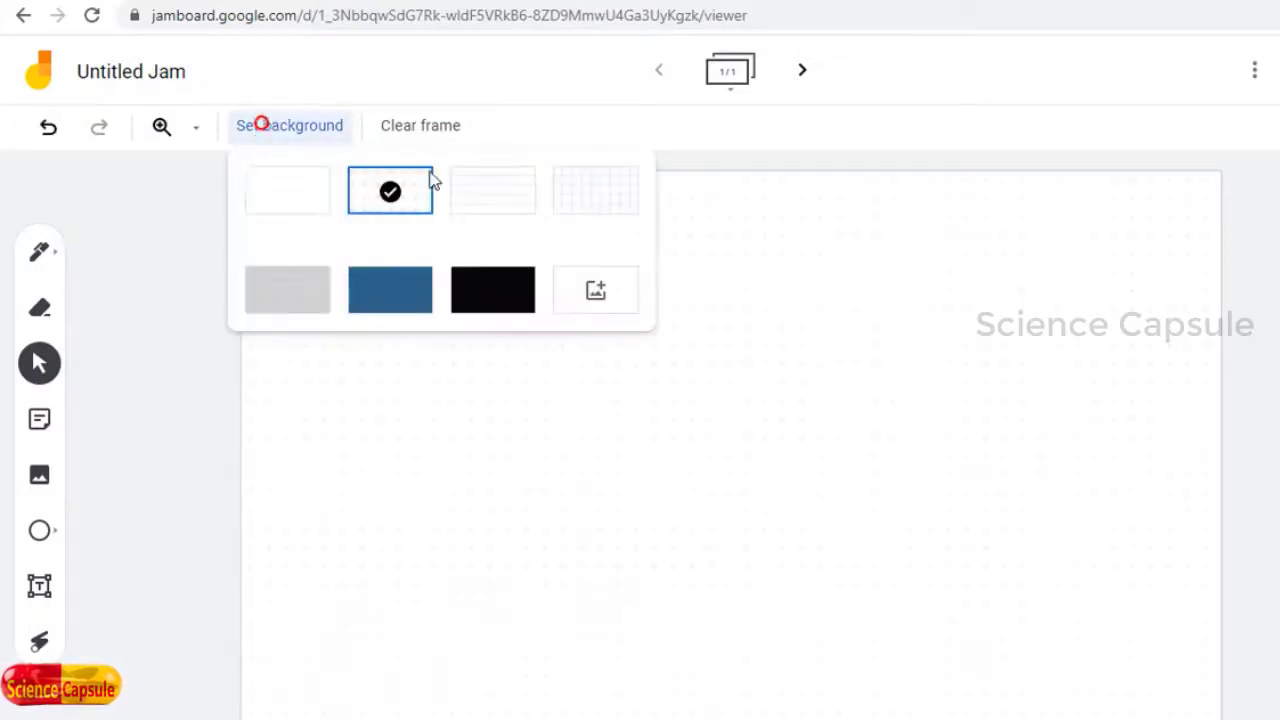
click(486, 194)
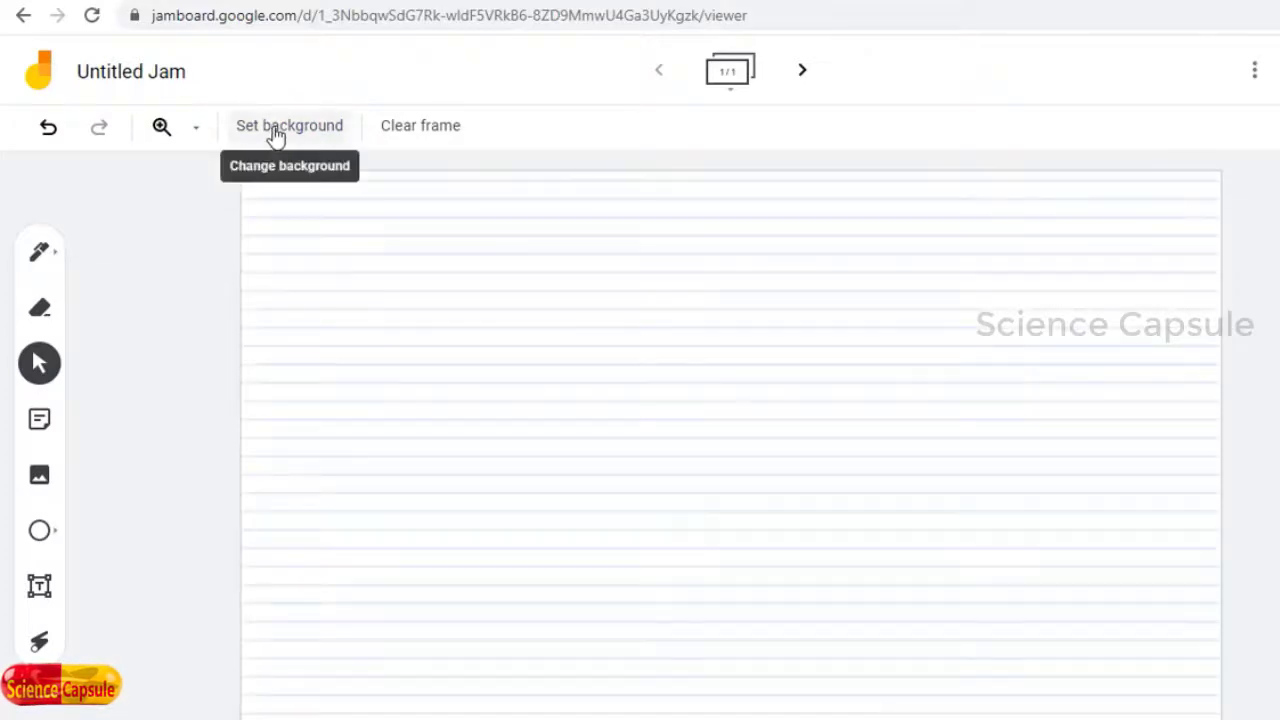
click(280, 132)
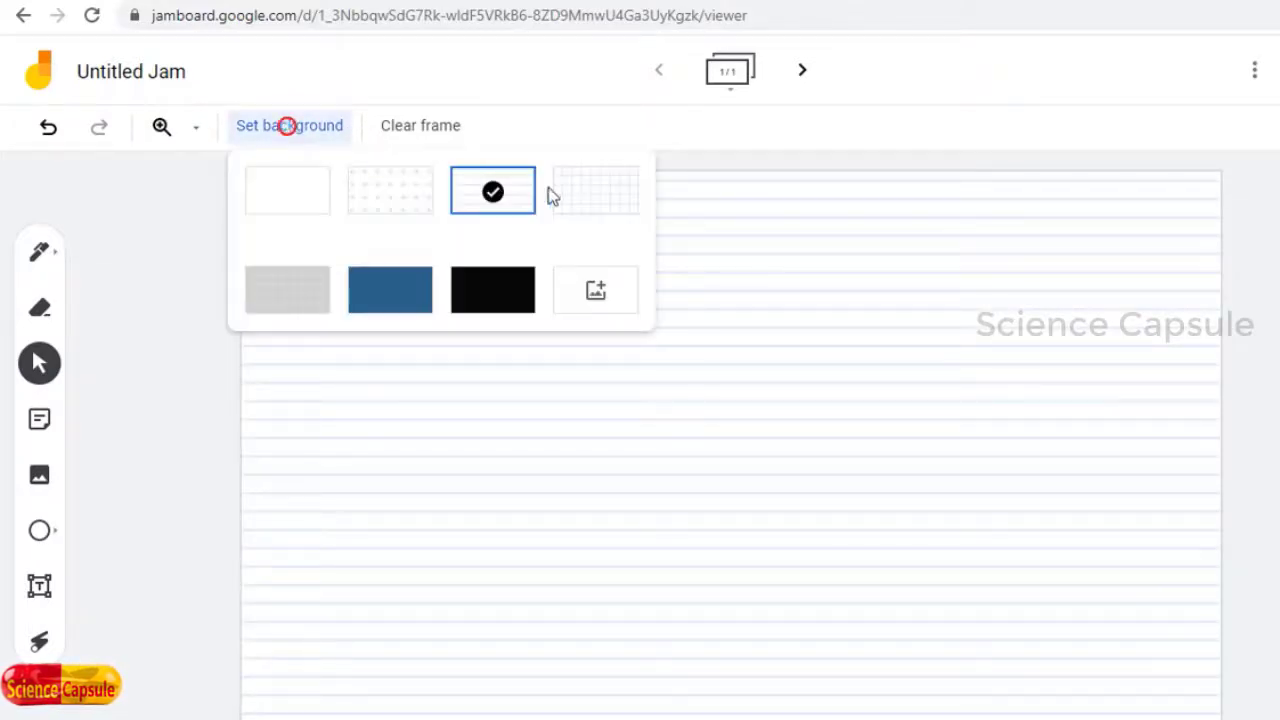
click(614, 199)
click(290, 126)
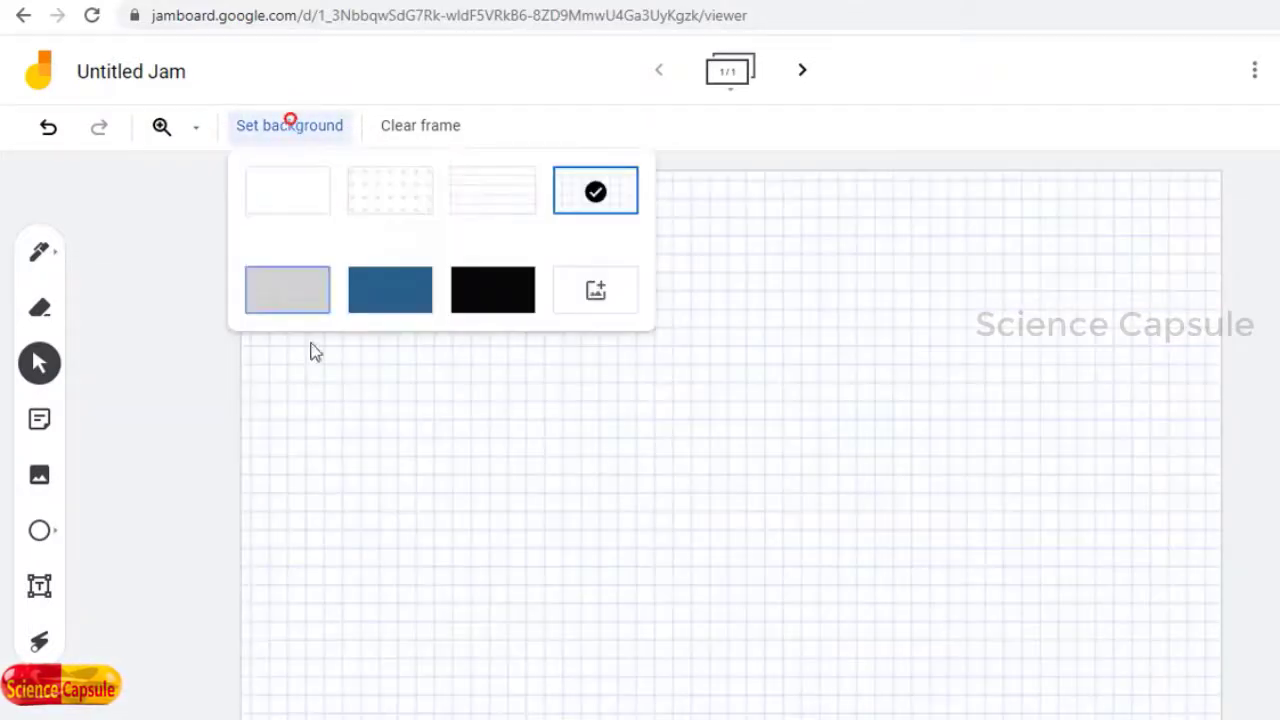
click(390, 310)
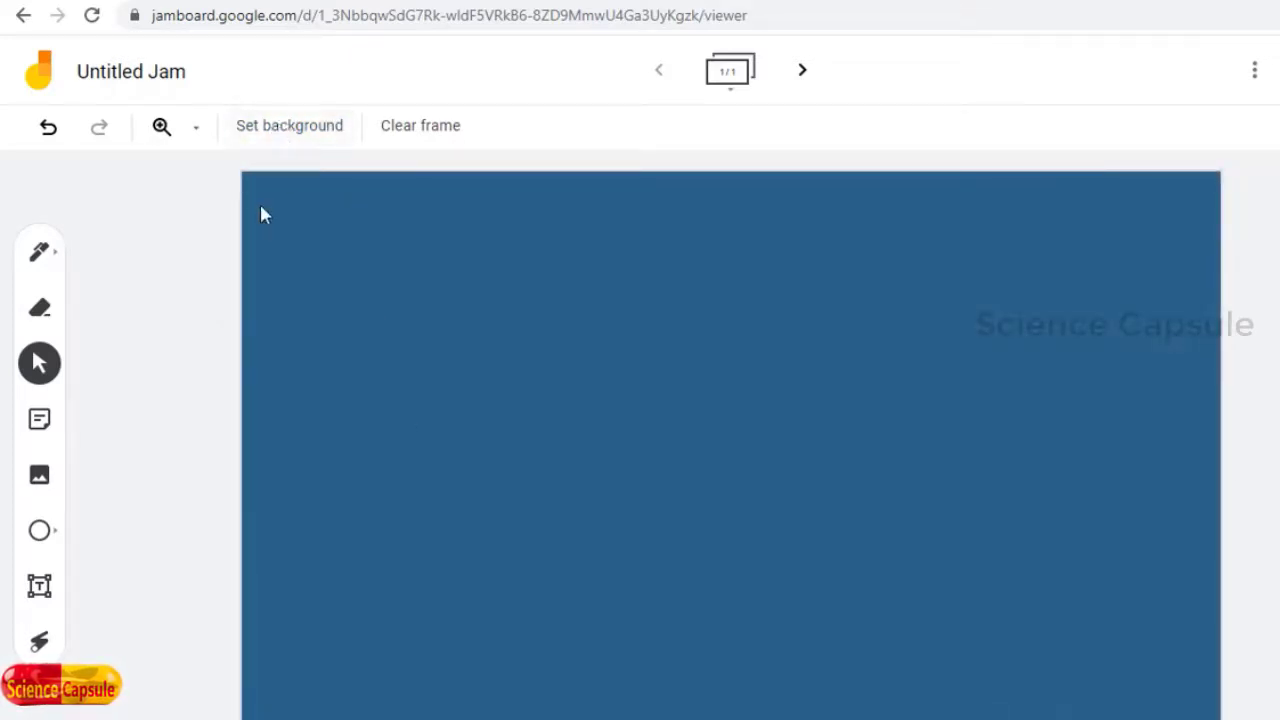
click(281, 130)
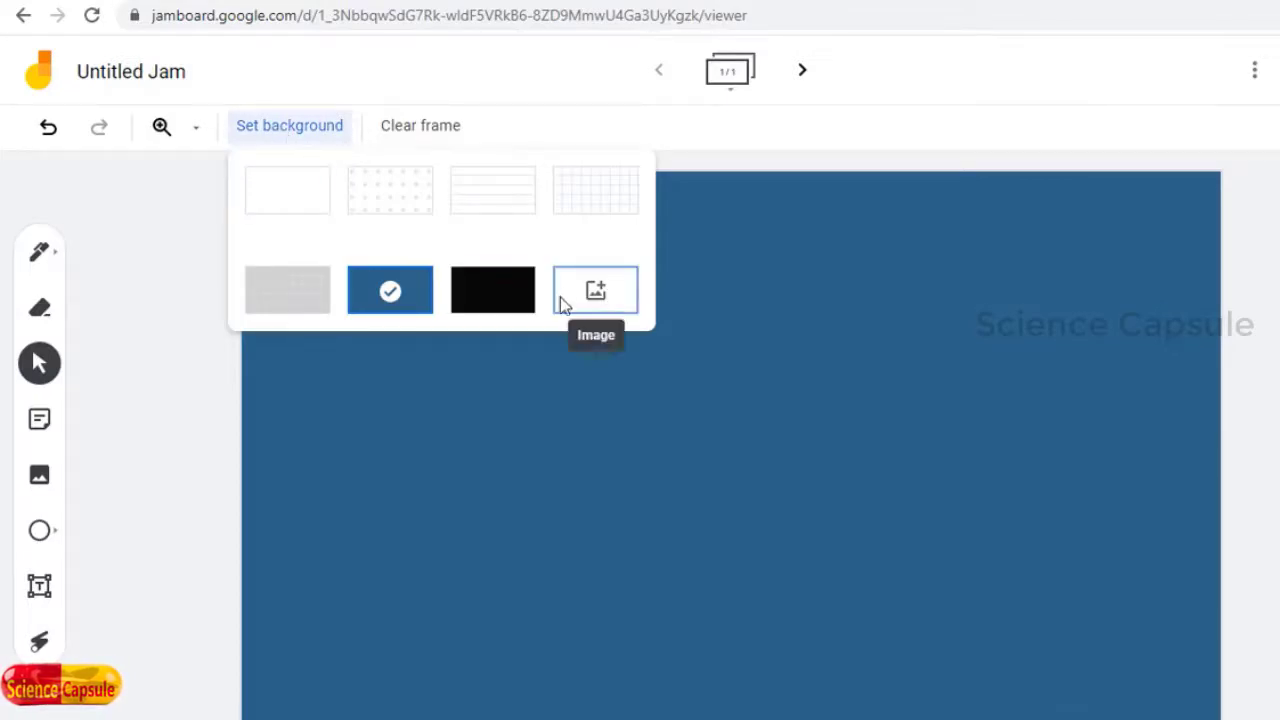
click(594, 296)
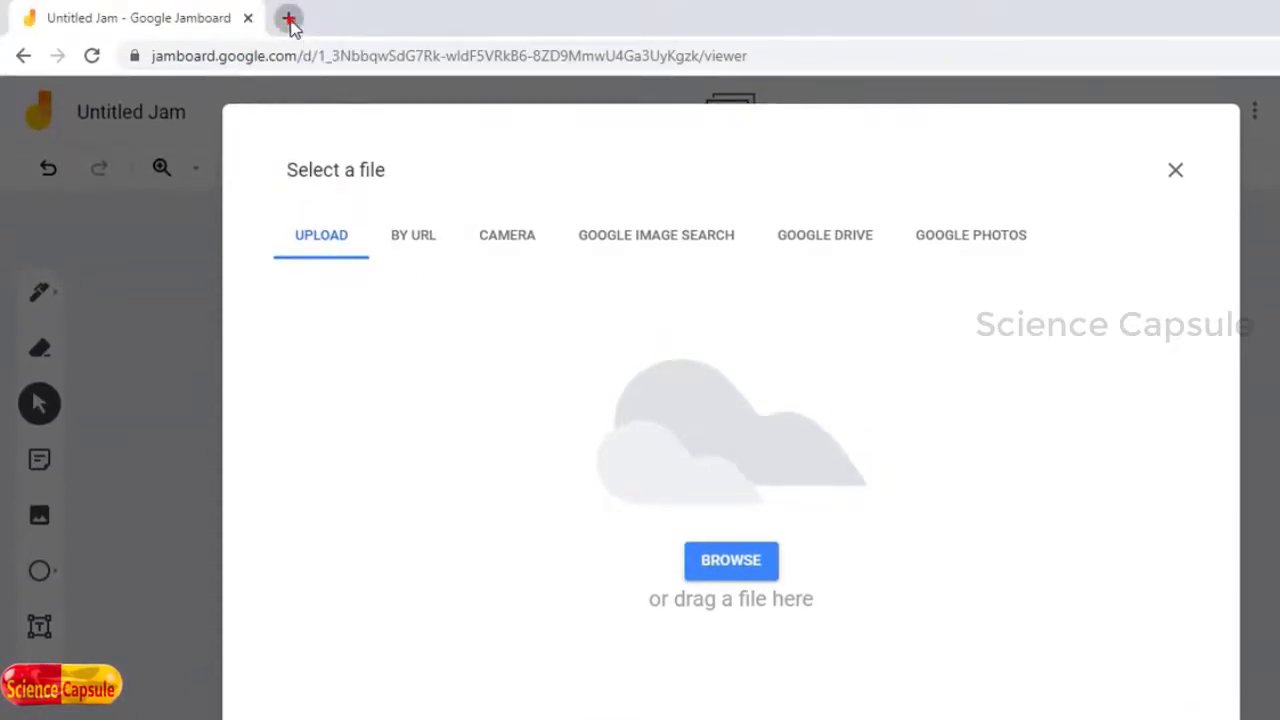
- Open a new Chrome tab and load canva.com
click(289, 19)
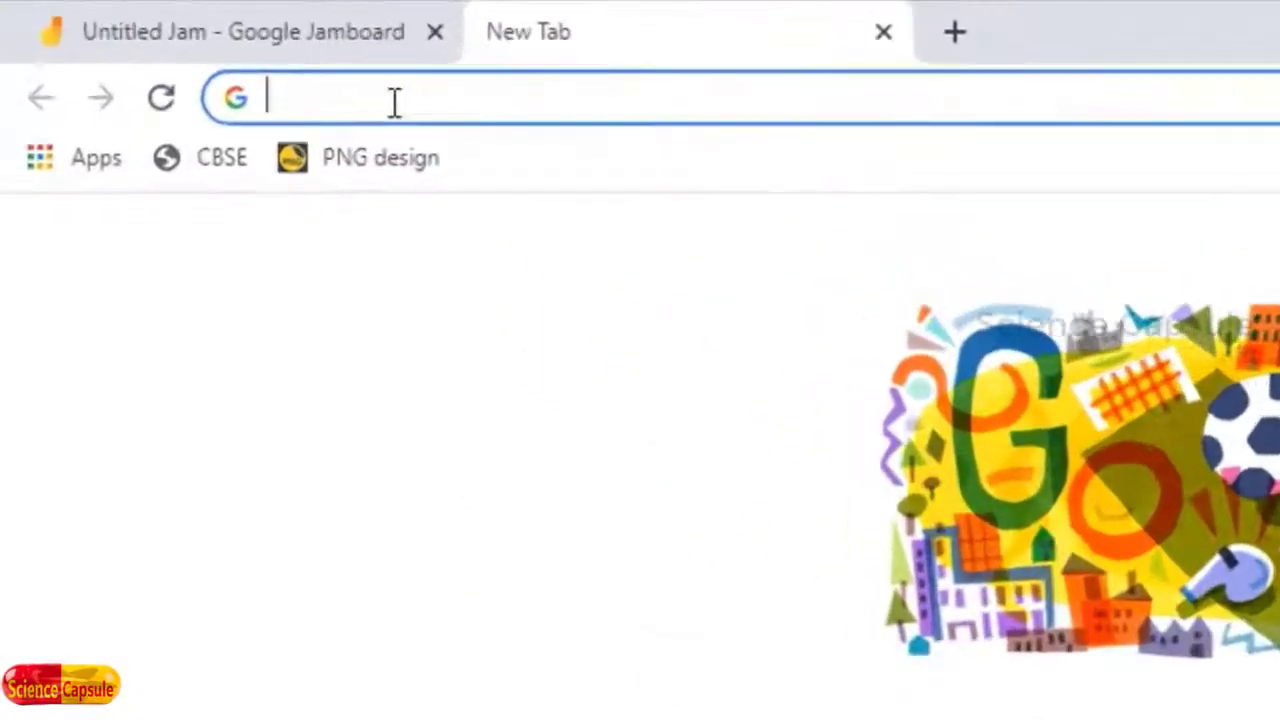
text(ca)
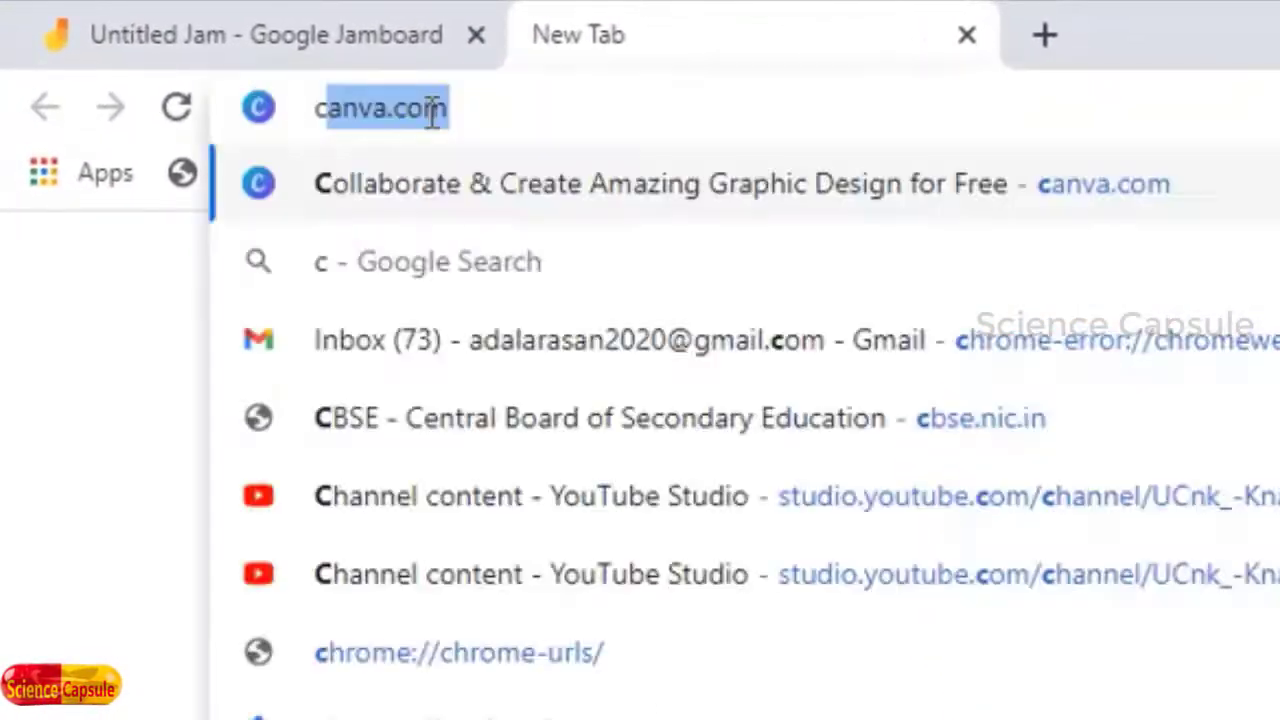
text(nva.com)
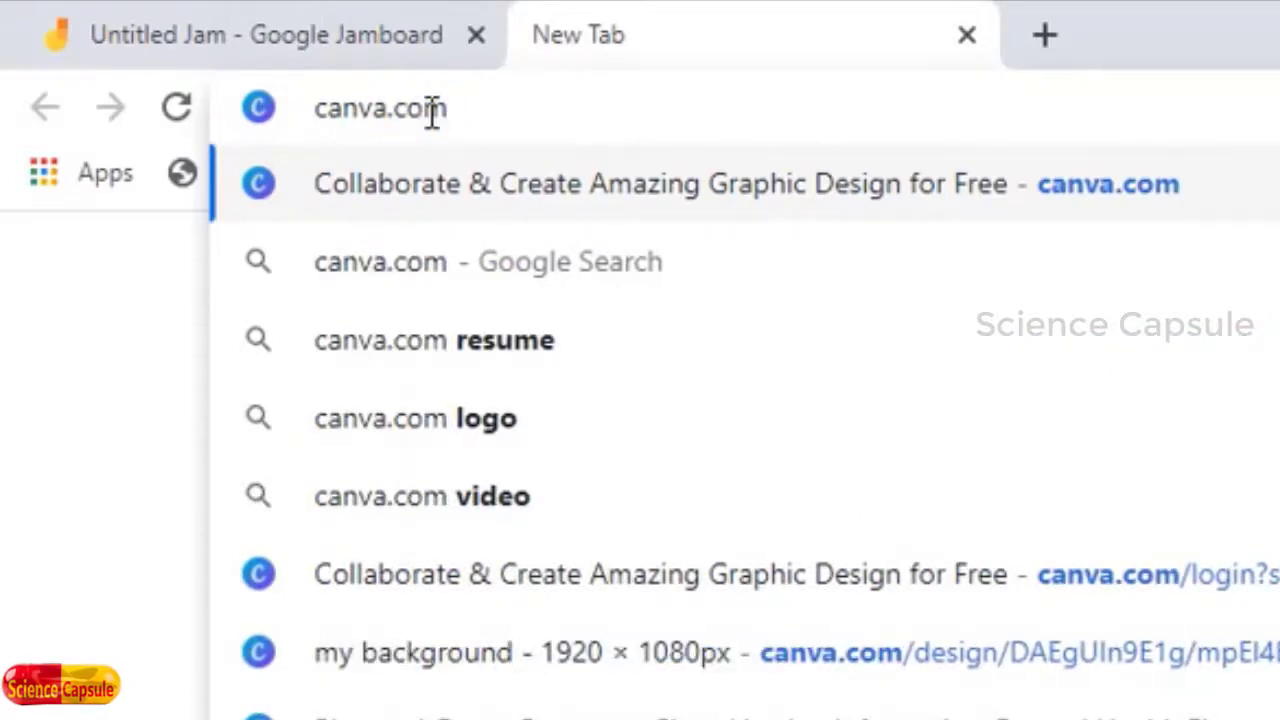
key(Return)
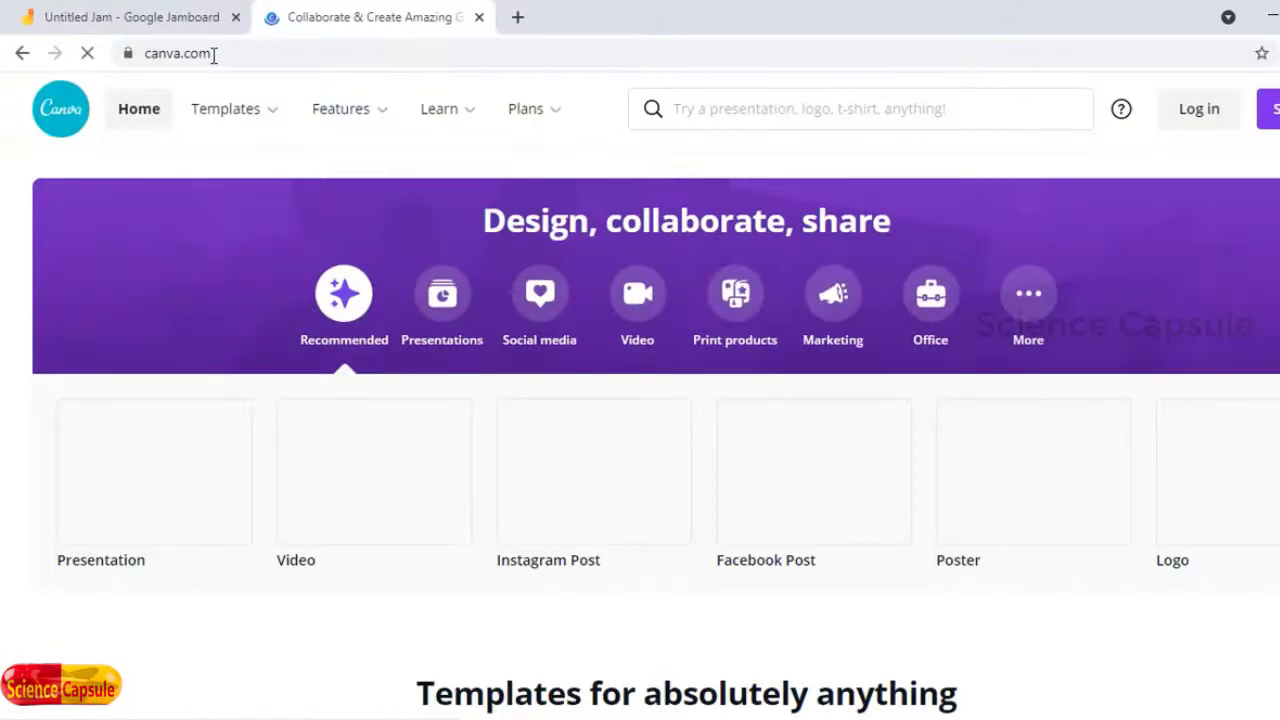
mouse_move(249, 161)
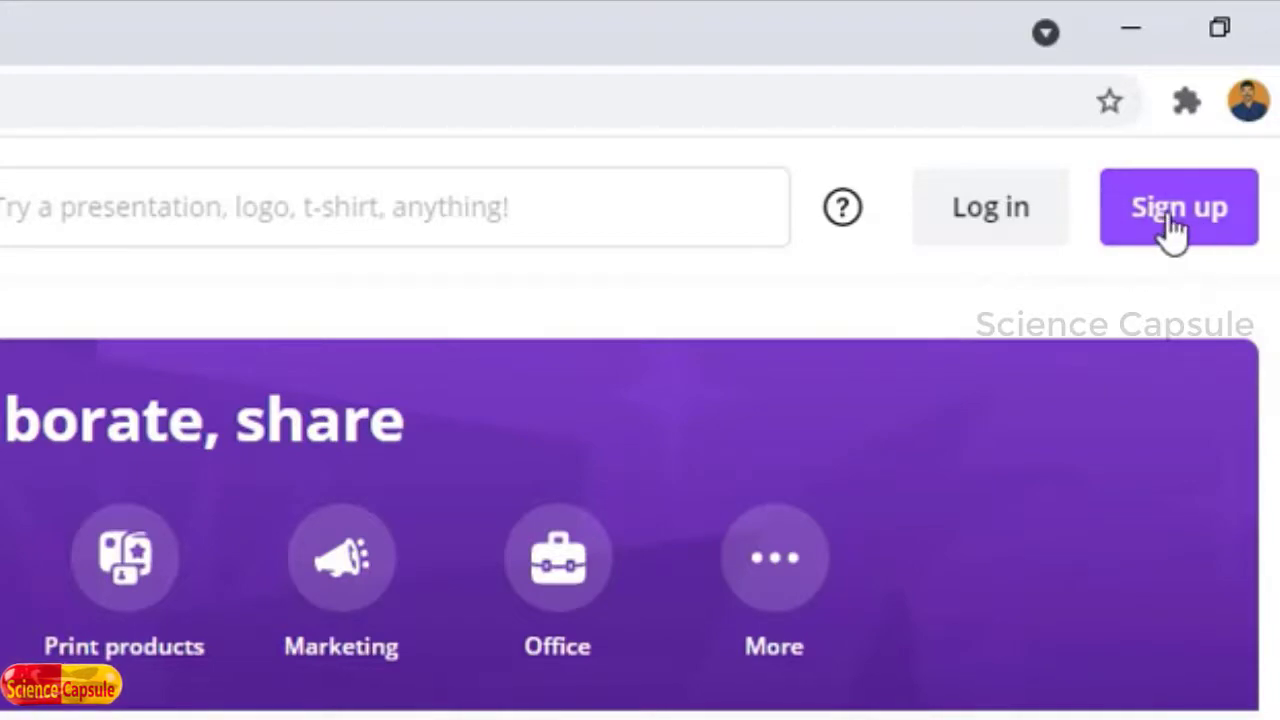
- Sign up for Canva by e-mail, entering the user's name, e-mail address and a password
click(1188, 210)
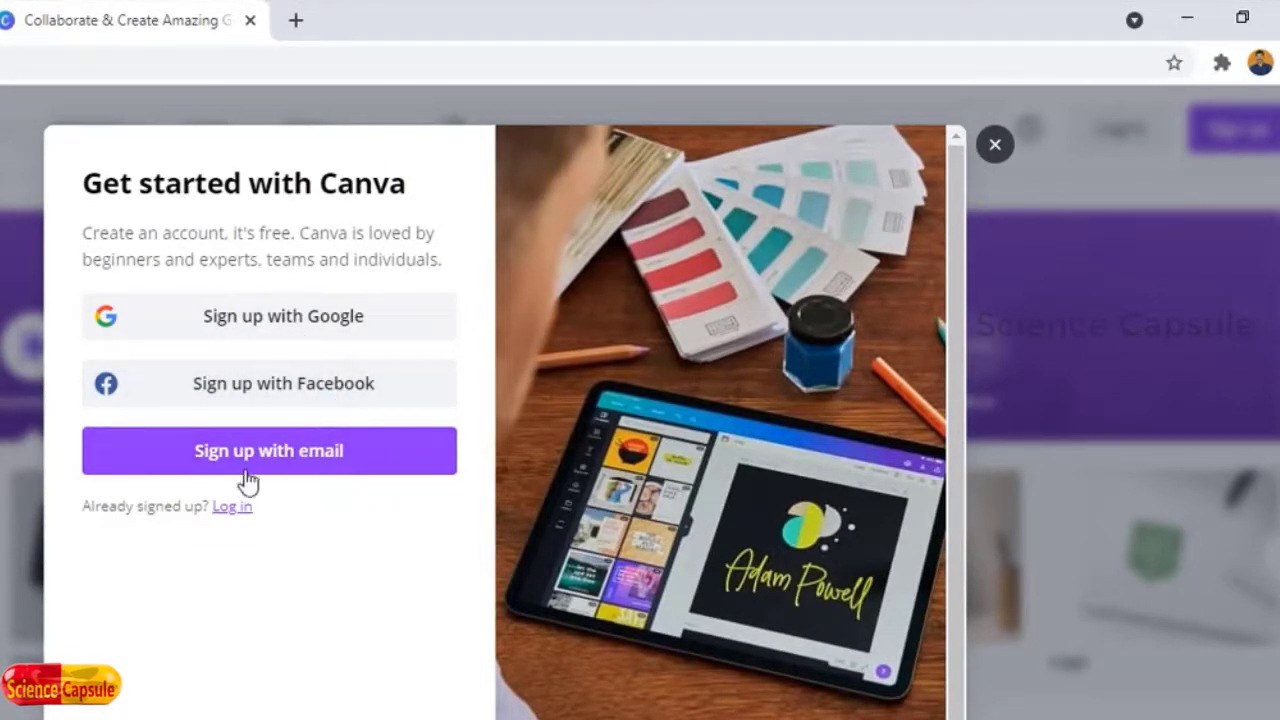
click(292, 462)
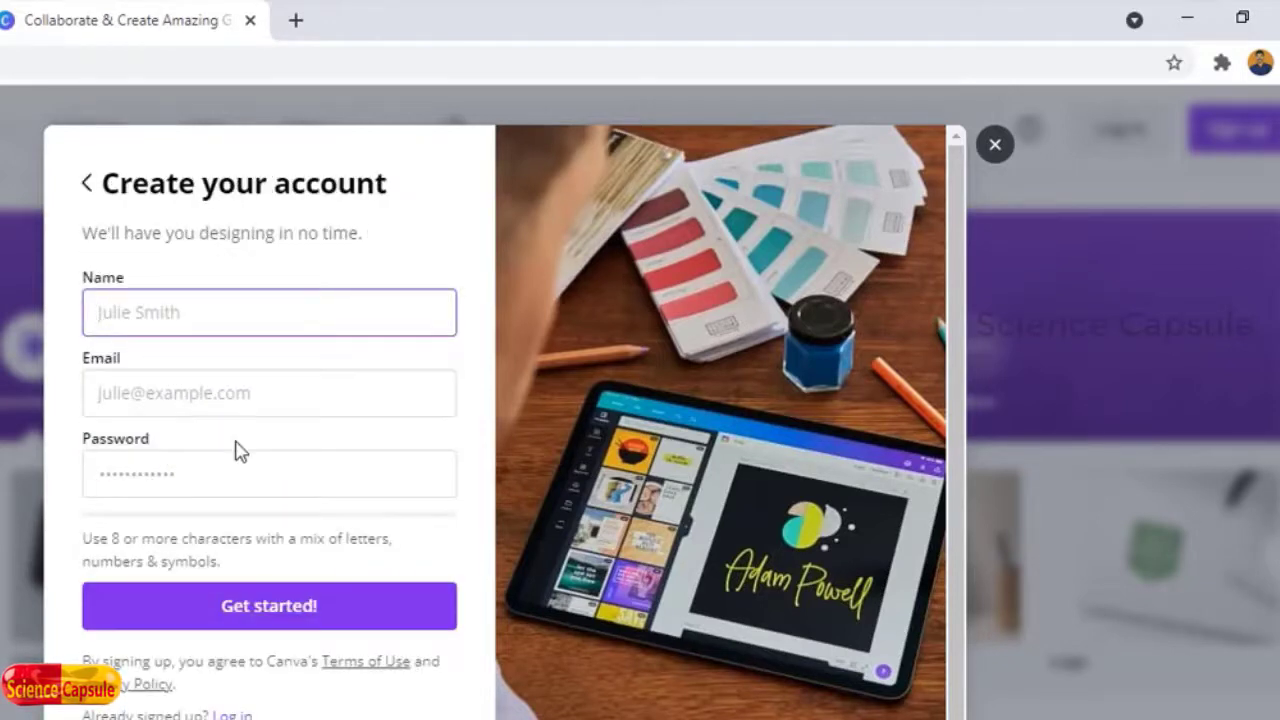
text(Divine)
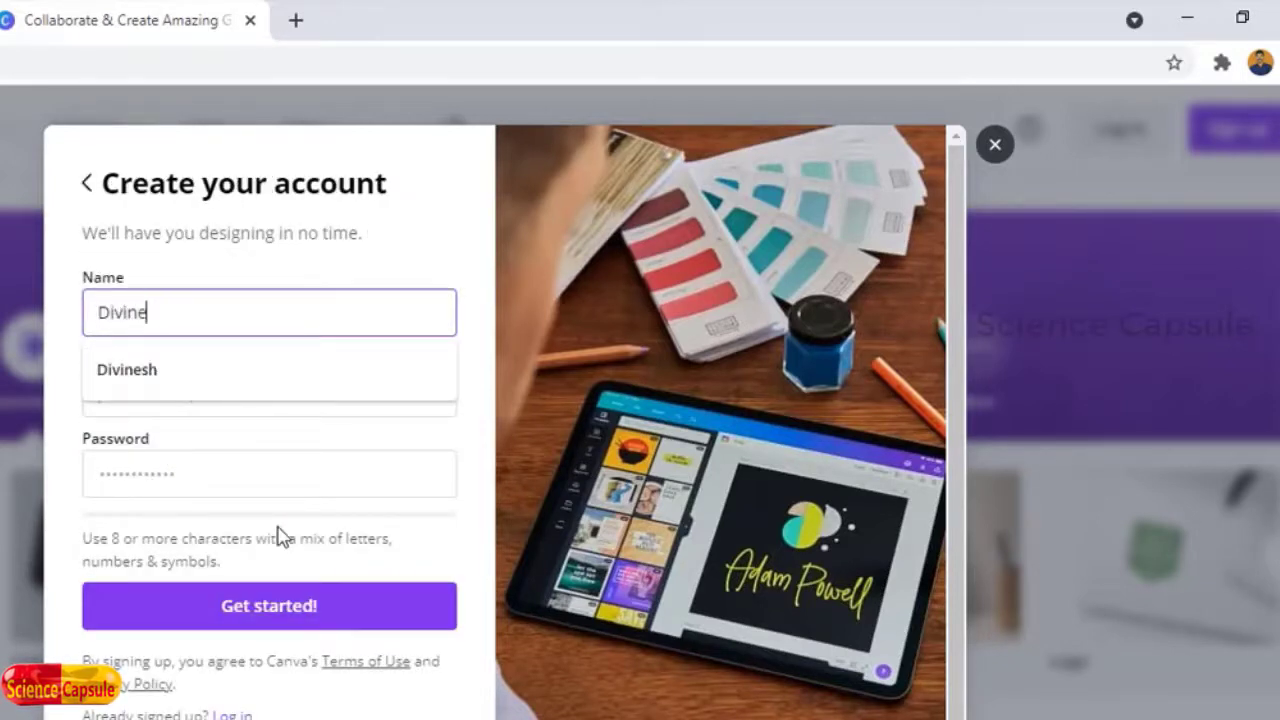
text(sh)
click(155, 396)
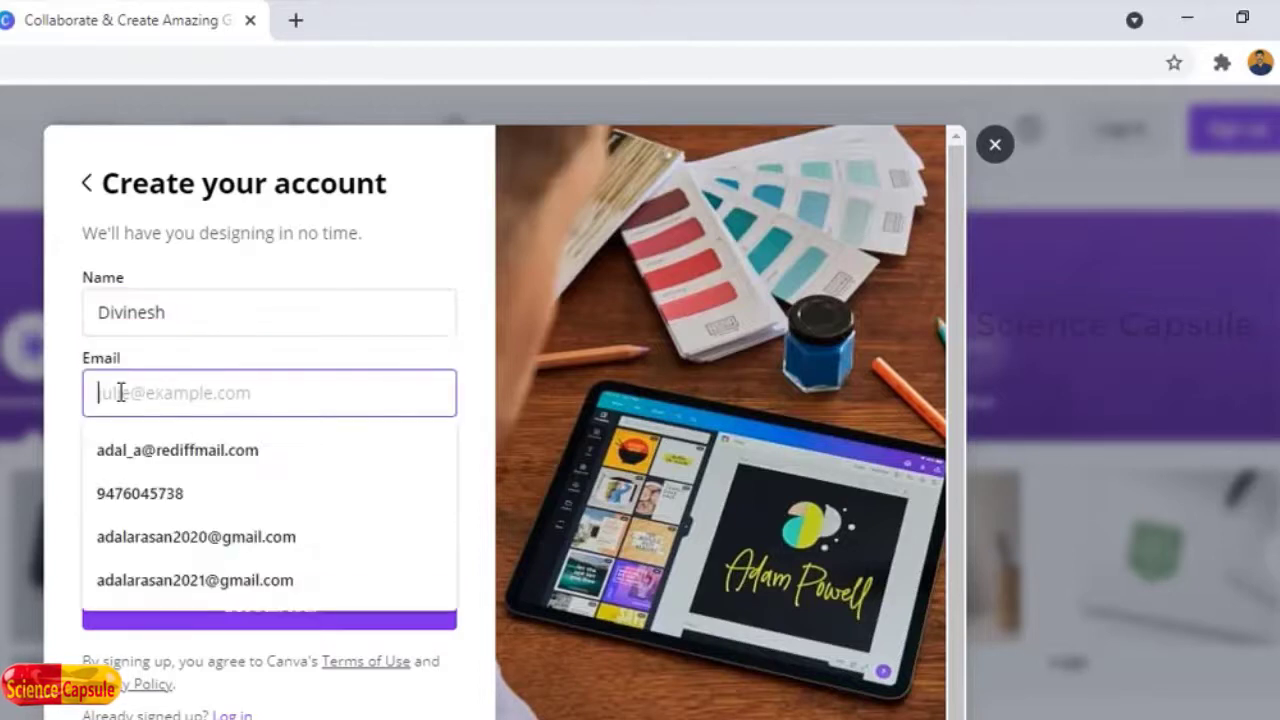
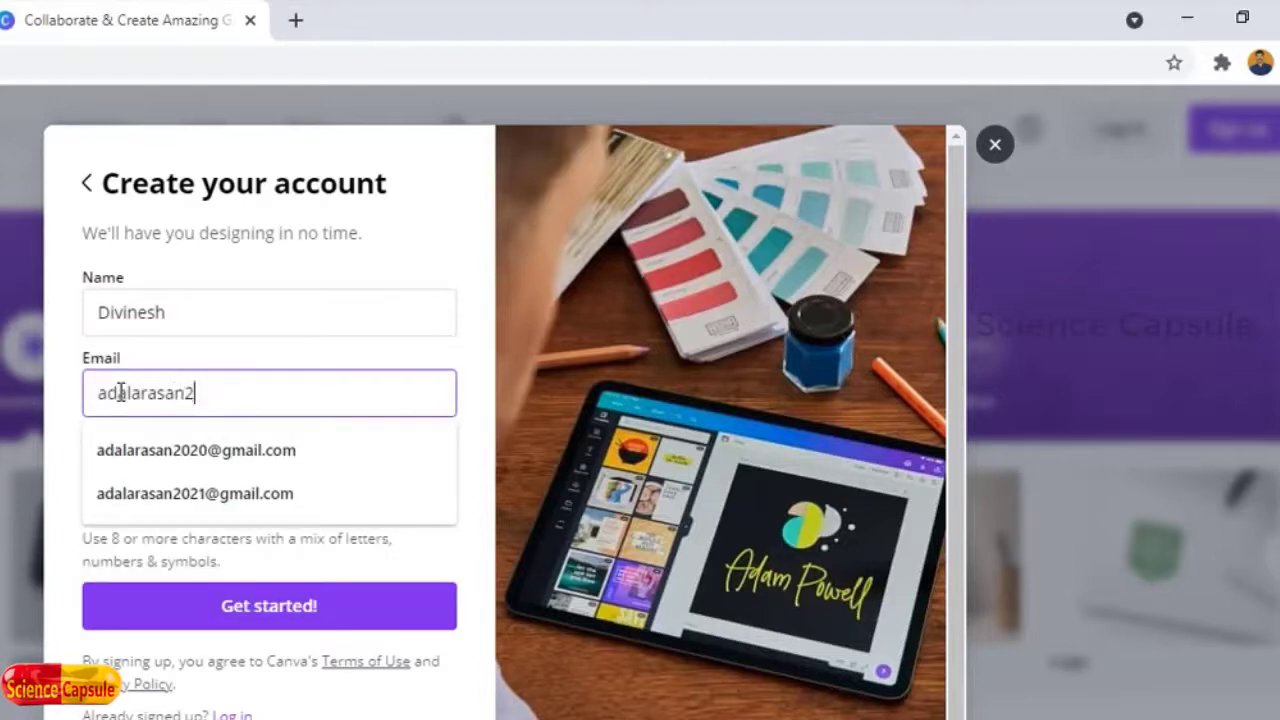
click(110, 495)
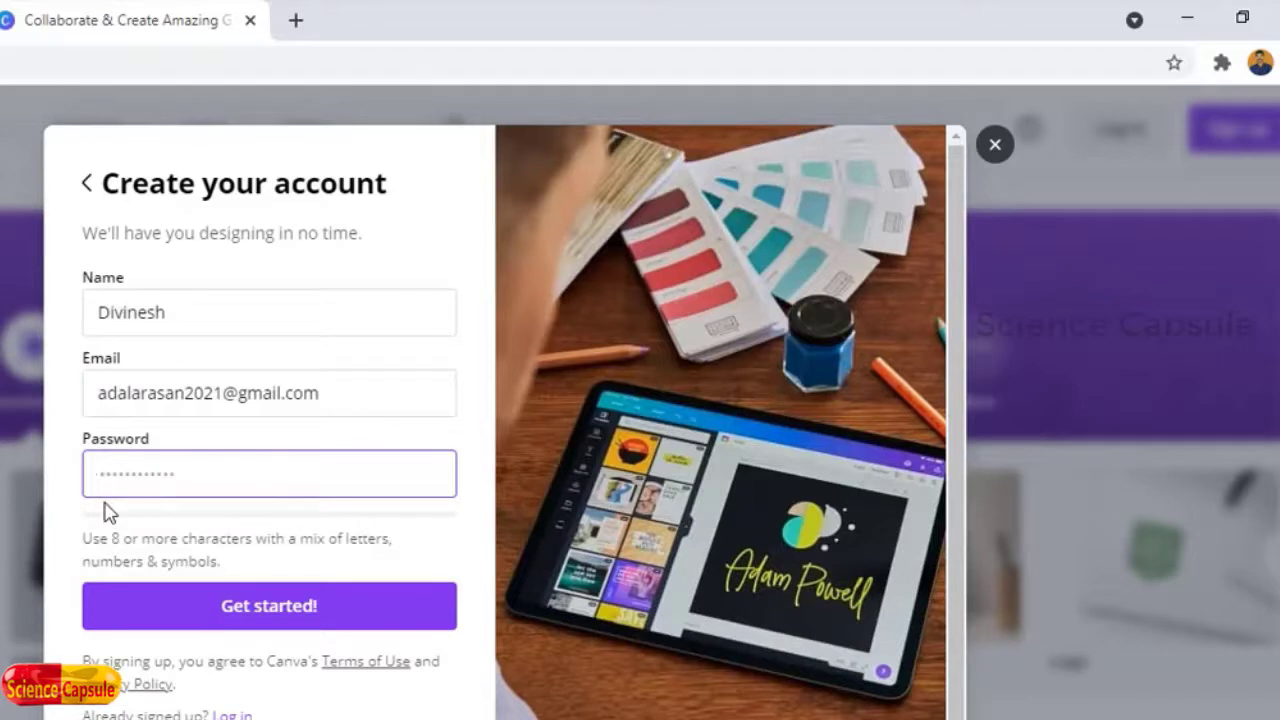
text(••••••••••)
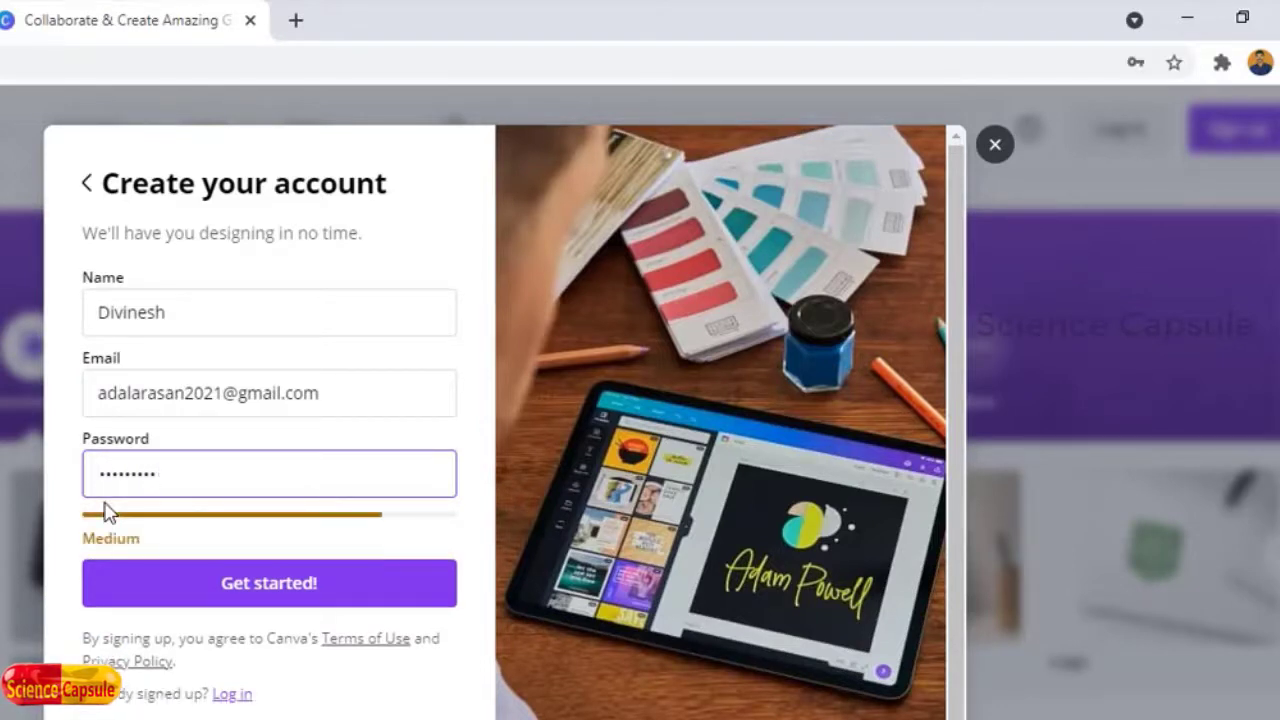
click(186, 589)
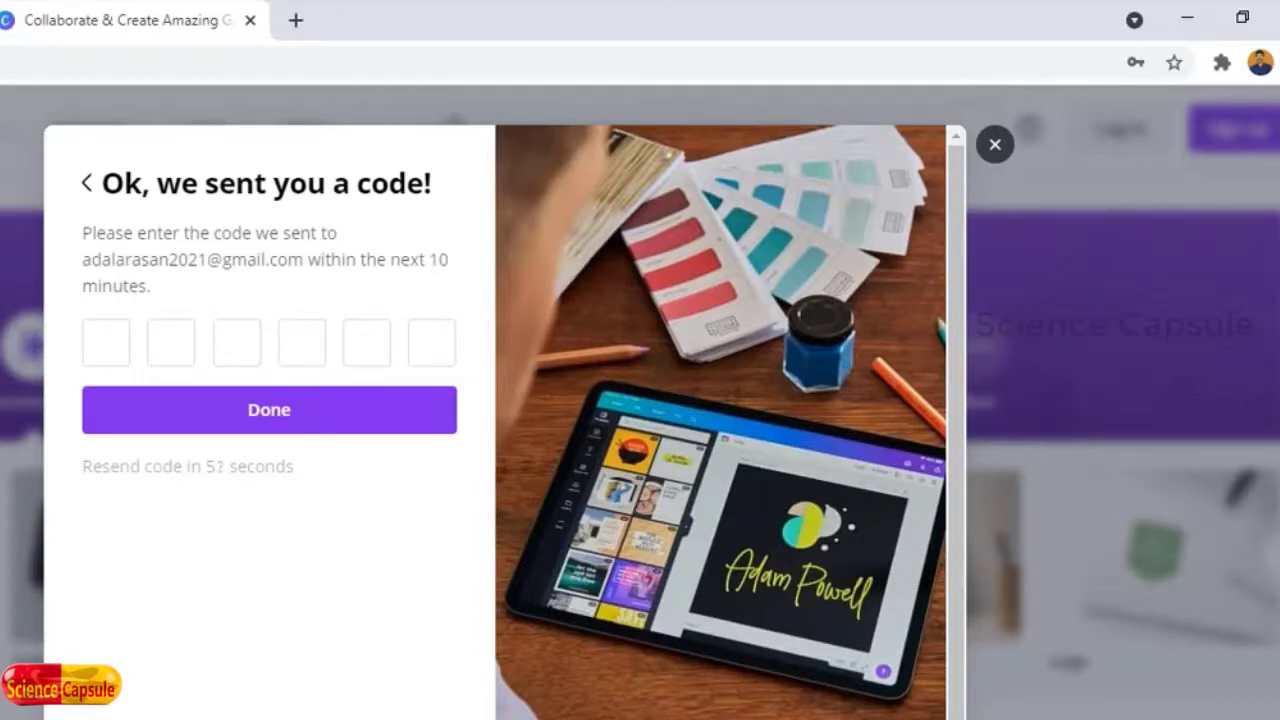
- Copy the verification code from Canva's e-mail and paste it to verify the account
key(alt+Tab)
key(alt+Tab)
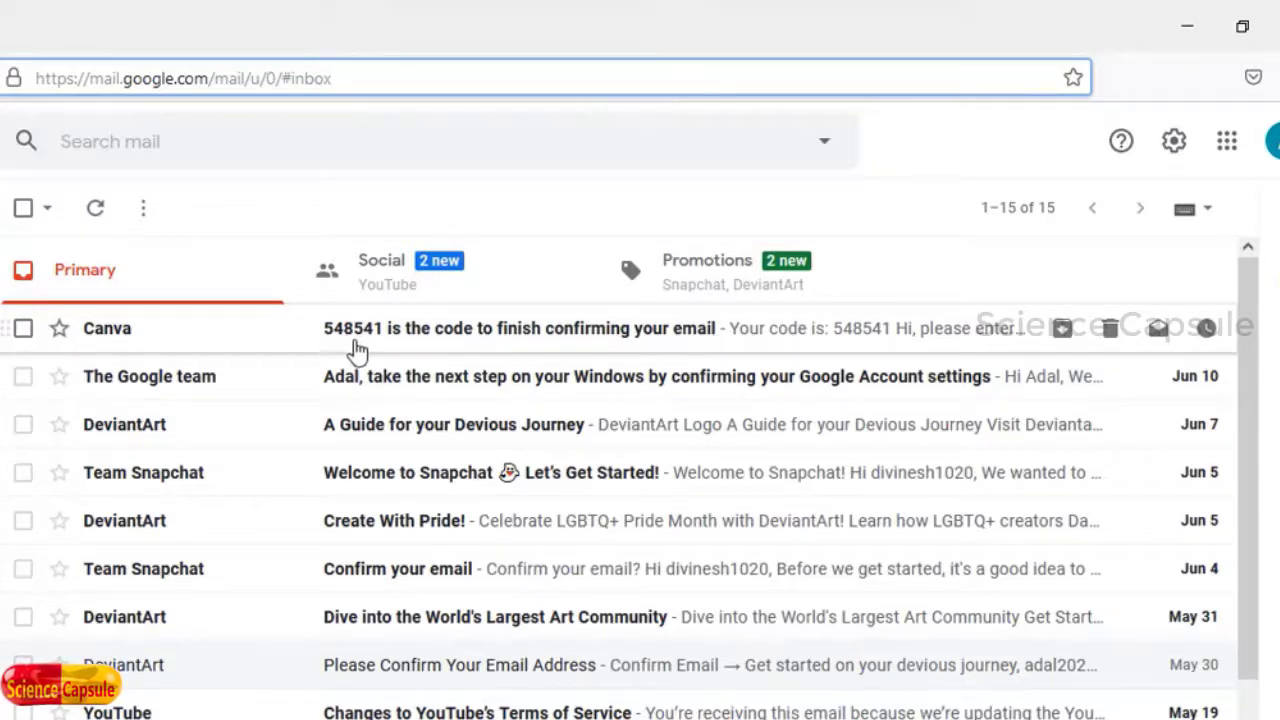
key(alt+Tab)
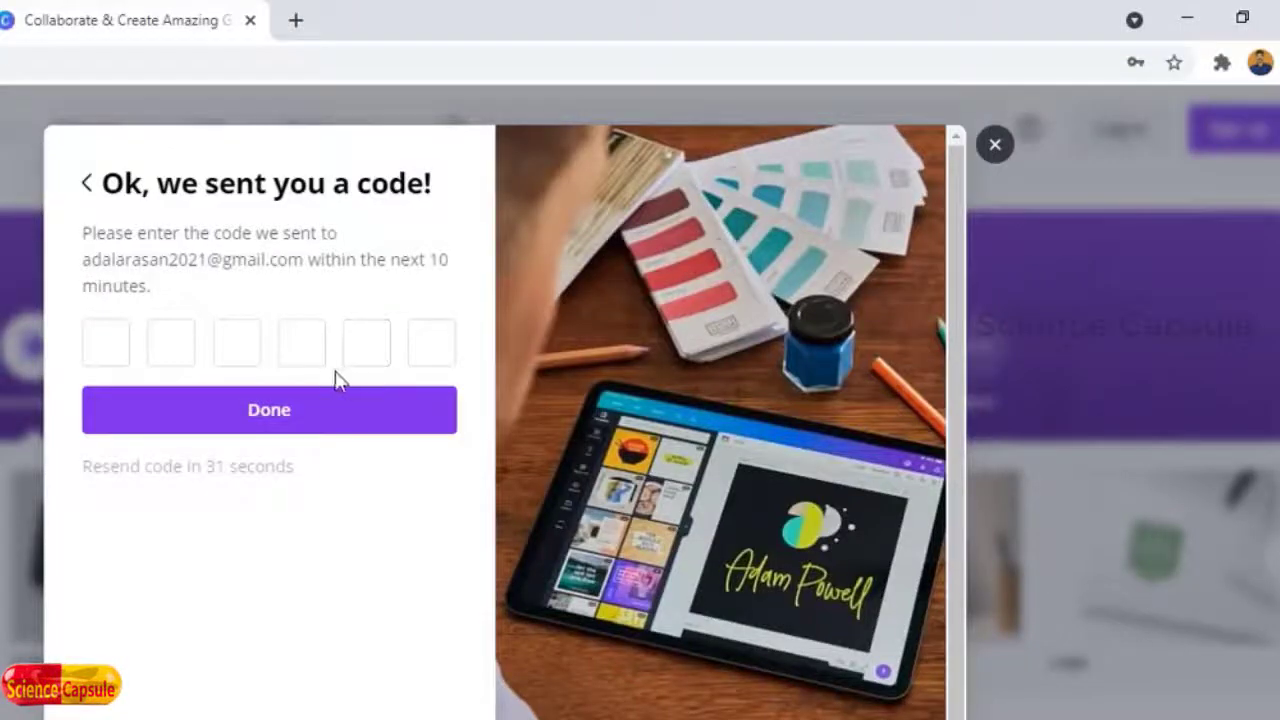
click(101, 345)
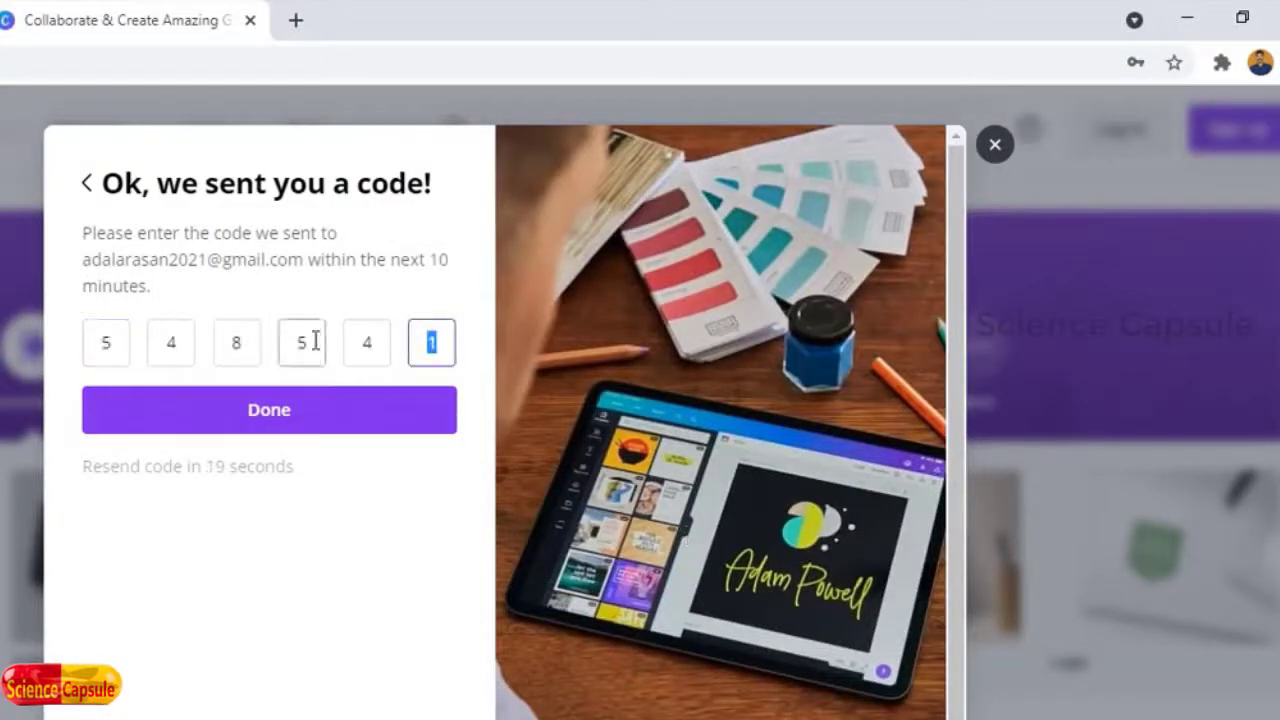
click(253, 410)
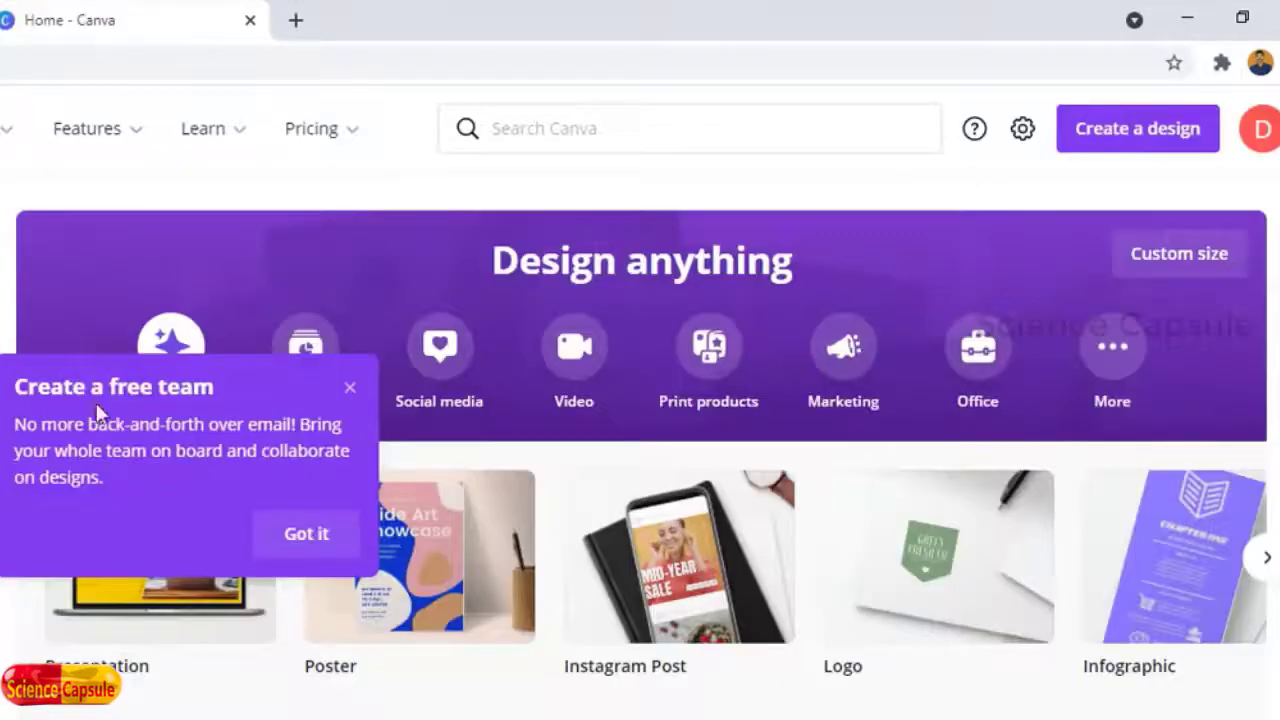
- Dismiss the team popup and create a custom-size design of 1920 × 1080 px
click(350, 387)
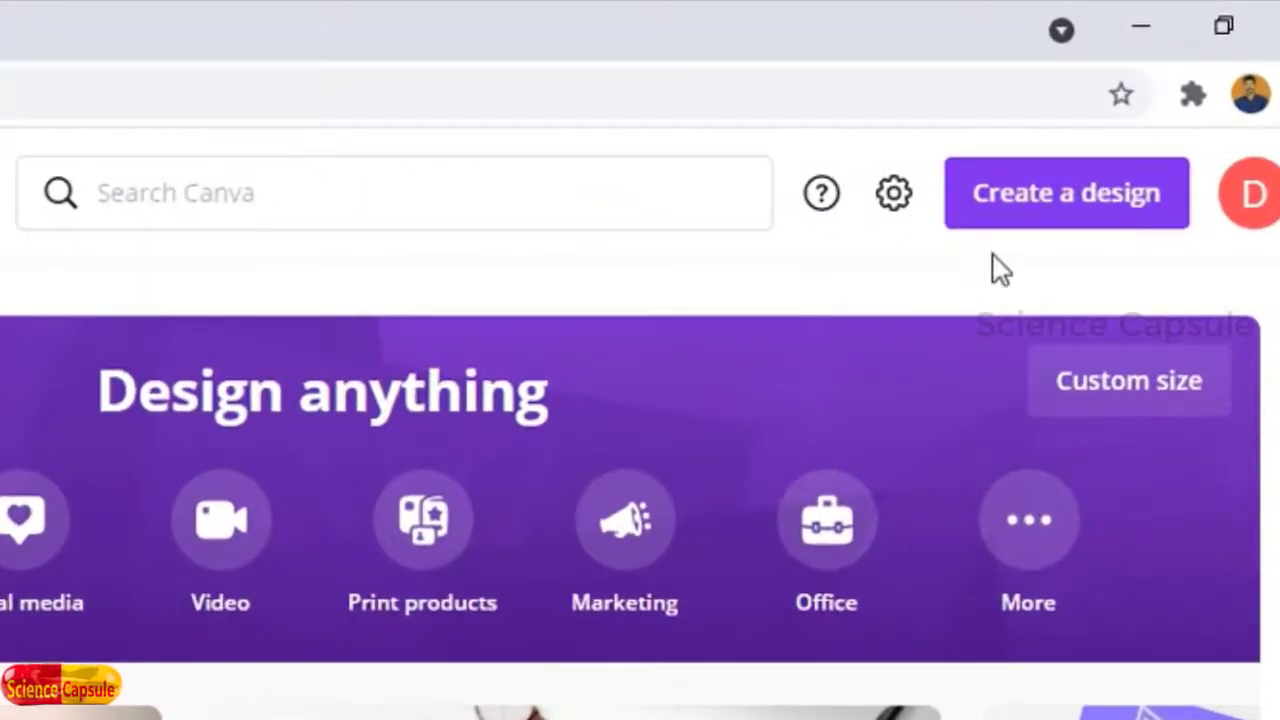
click(1076, 211)
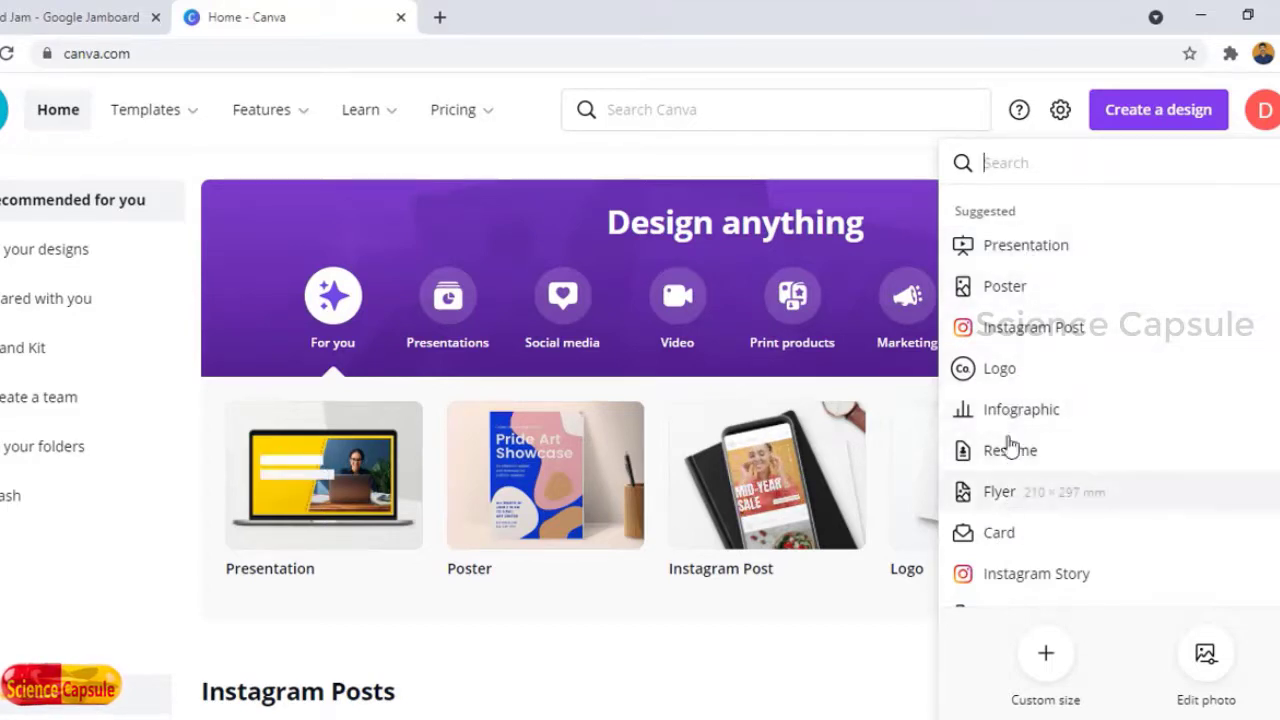
click(1045, 662)
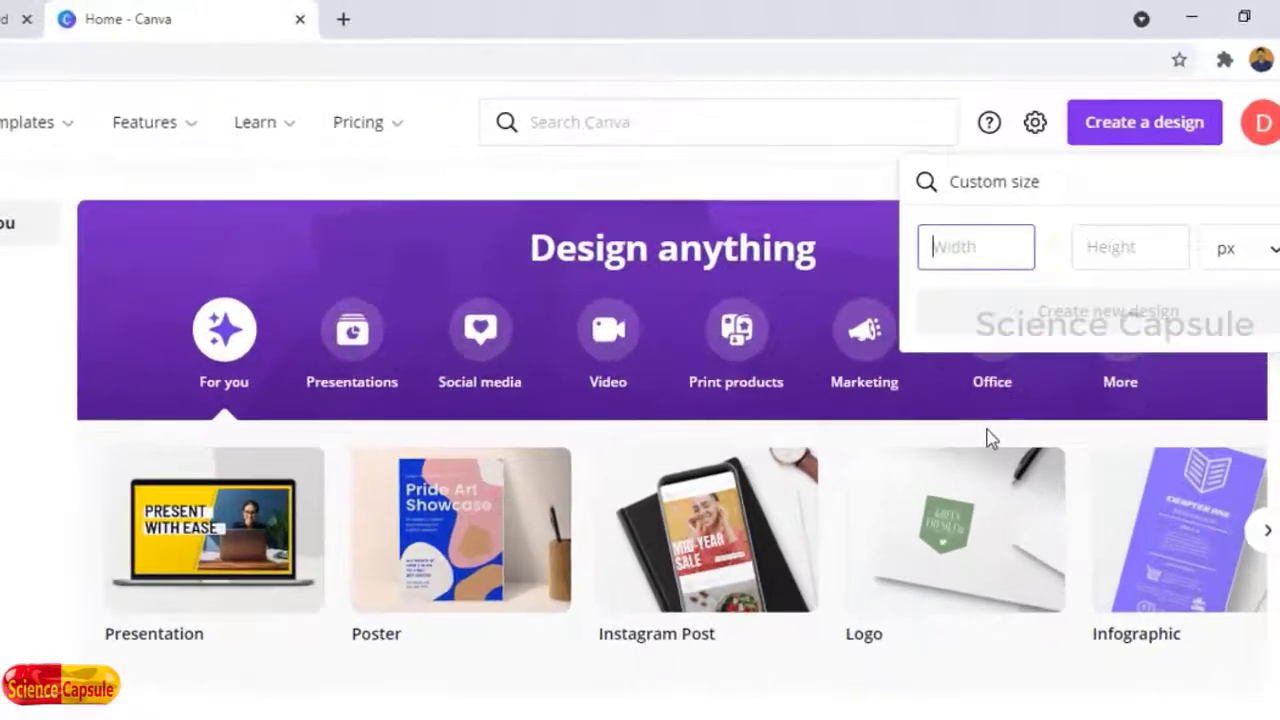
text(1920)
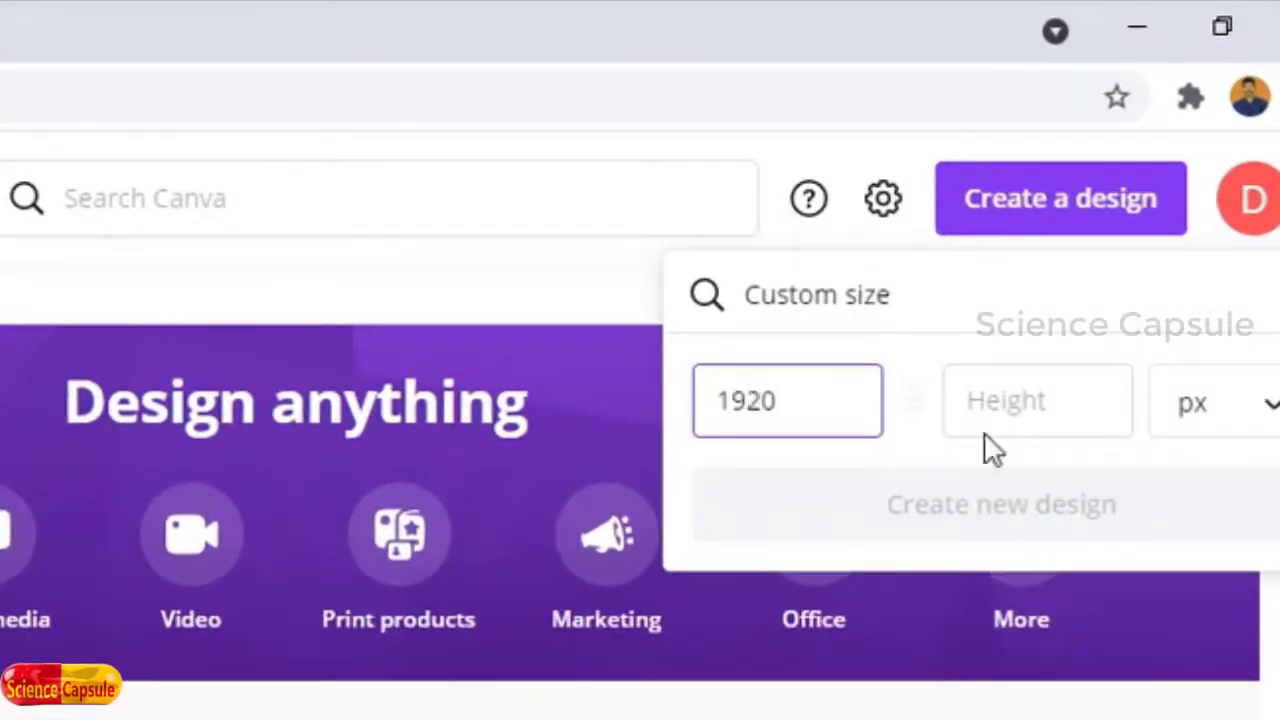
click(986, 400)
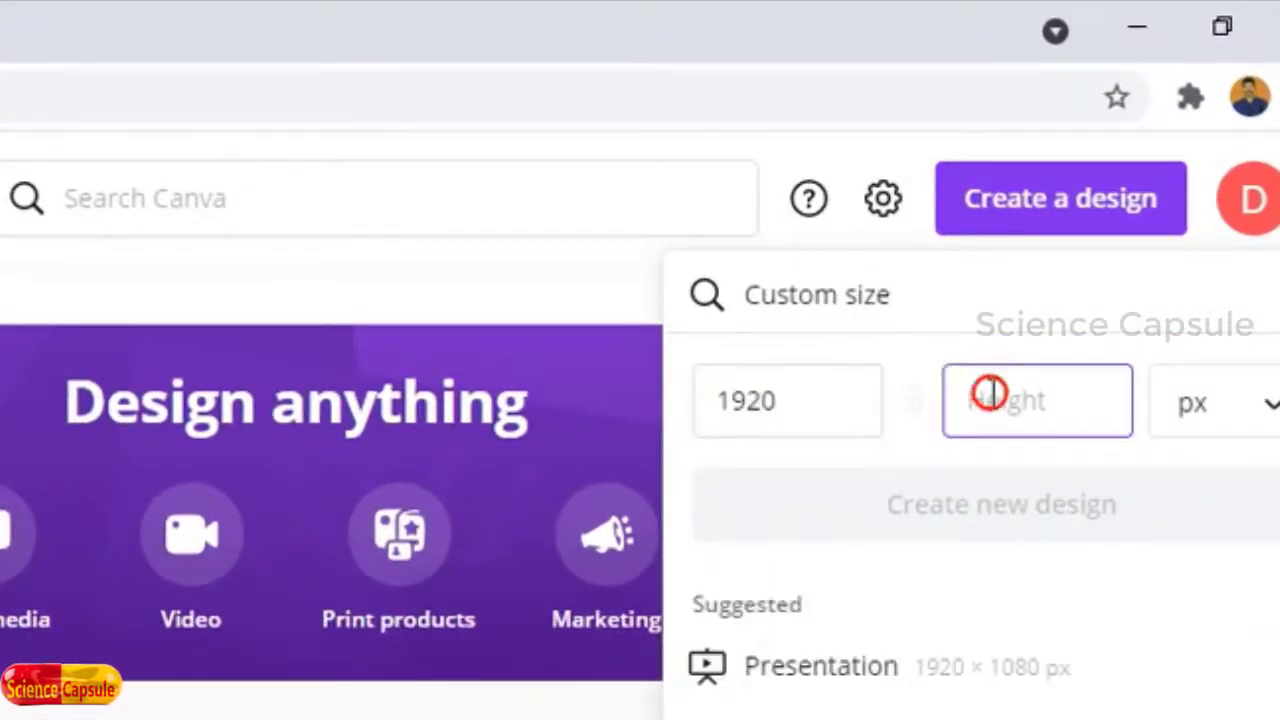
text(1080)
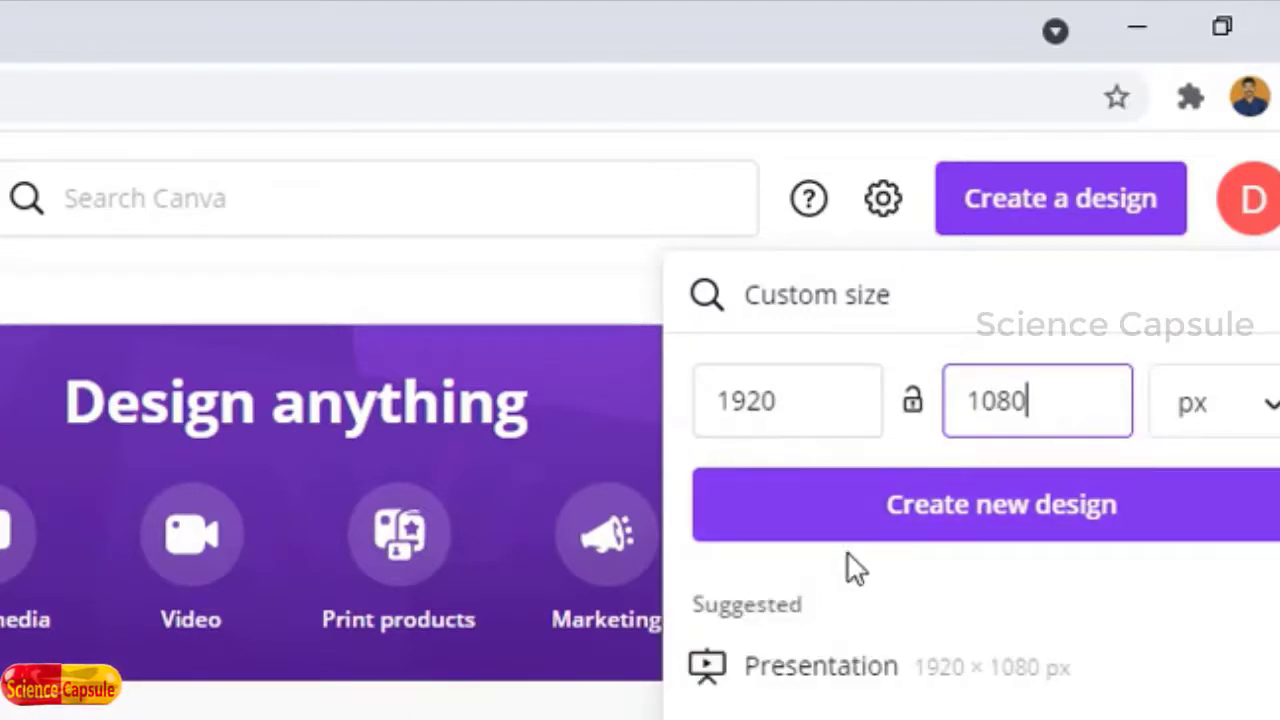
click(918, 510)
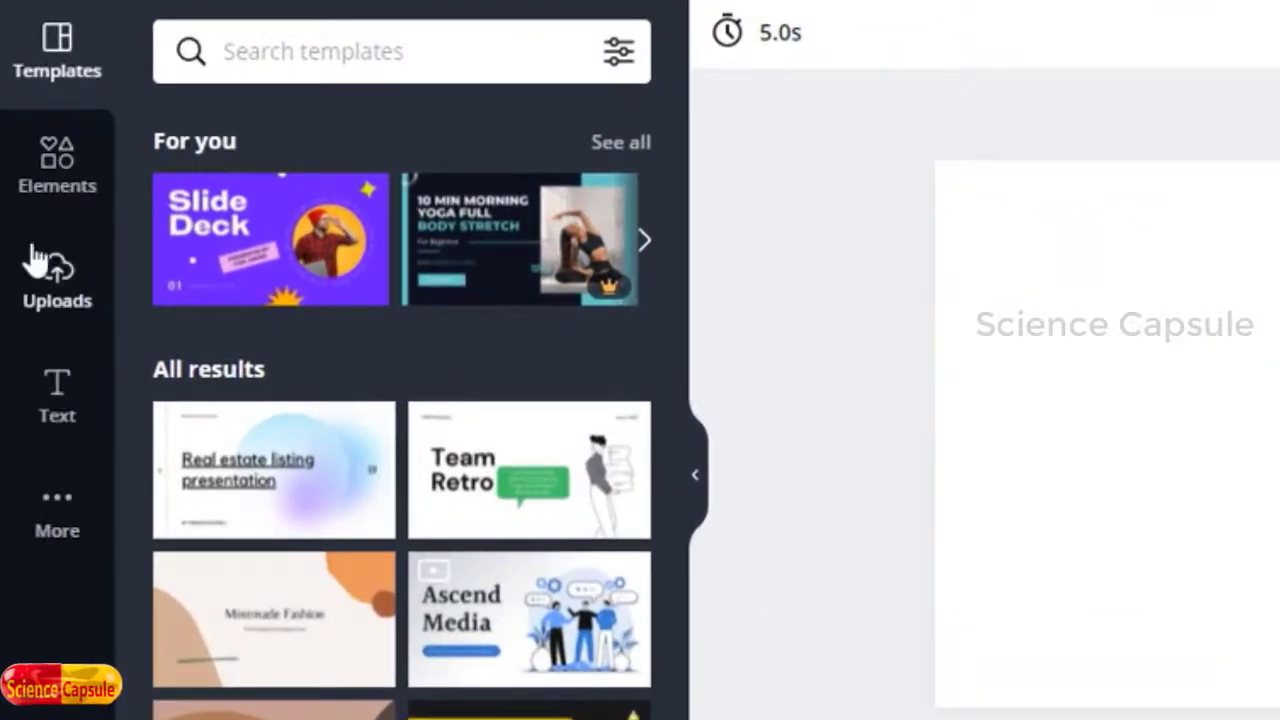
- Open the Photos library from More and browse the stock photos
click(55, 512)
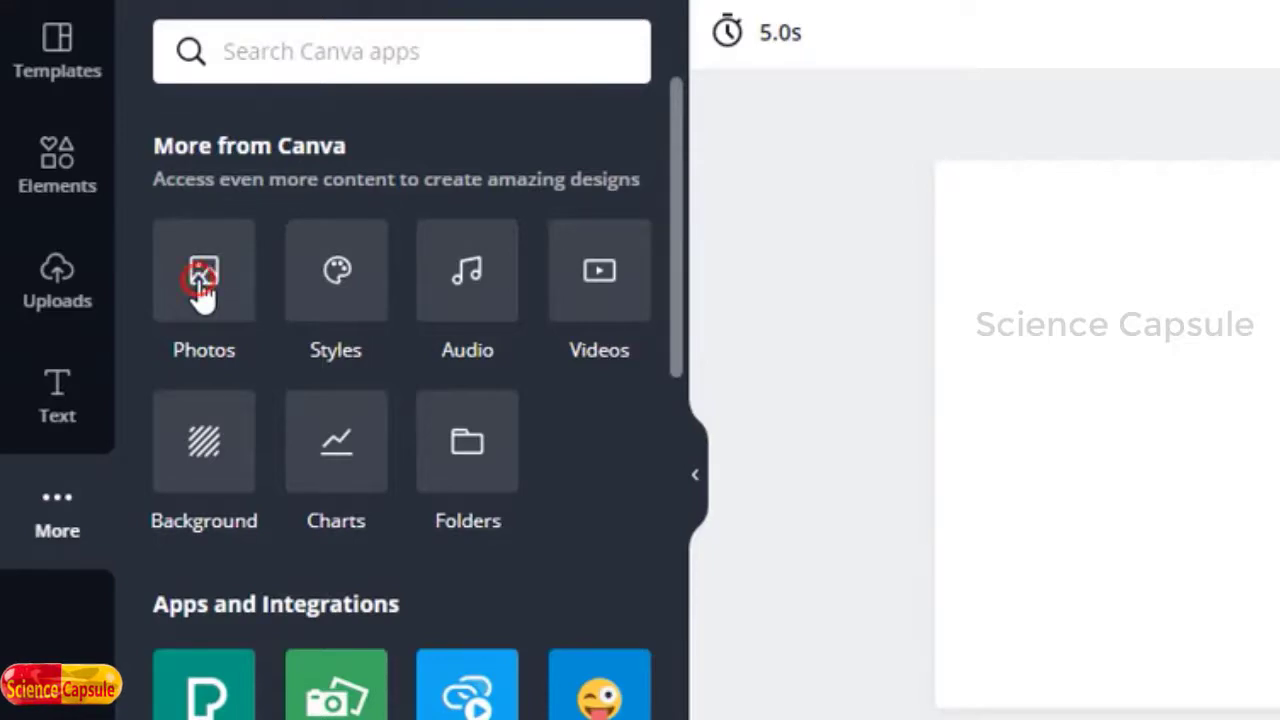
click(200, 285)
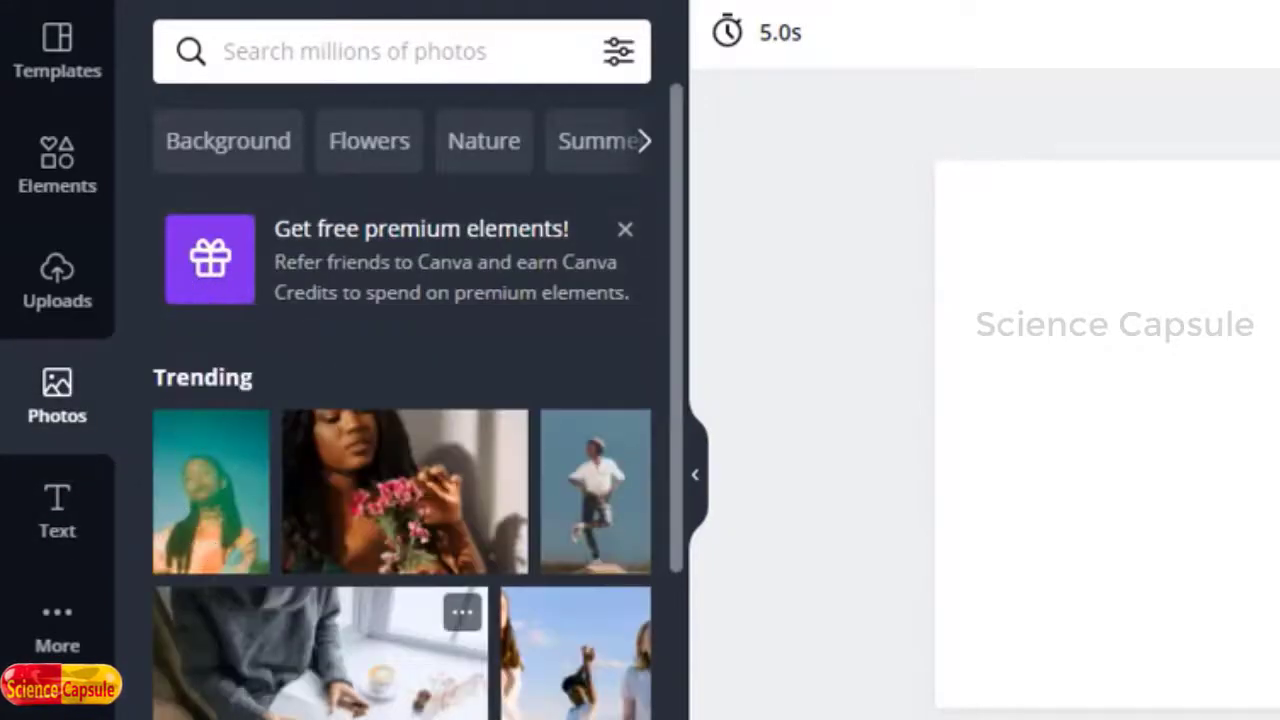
scroll(400, 400, down, 10)
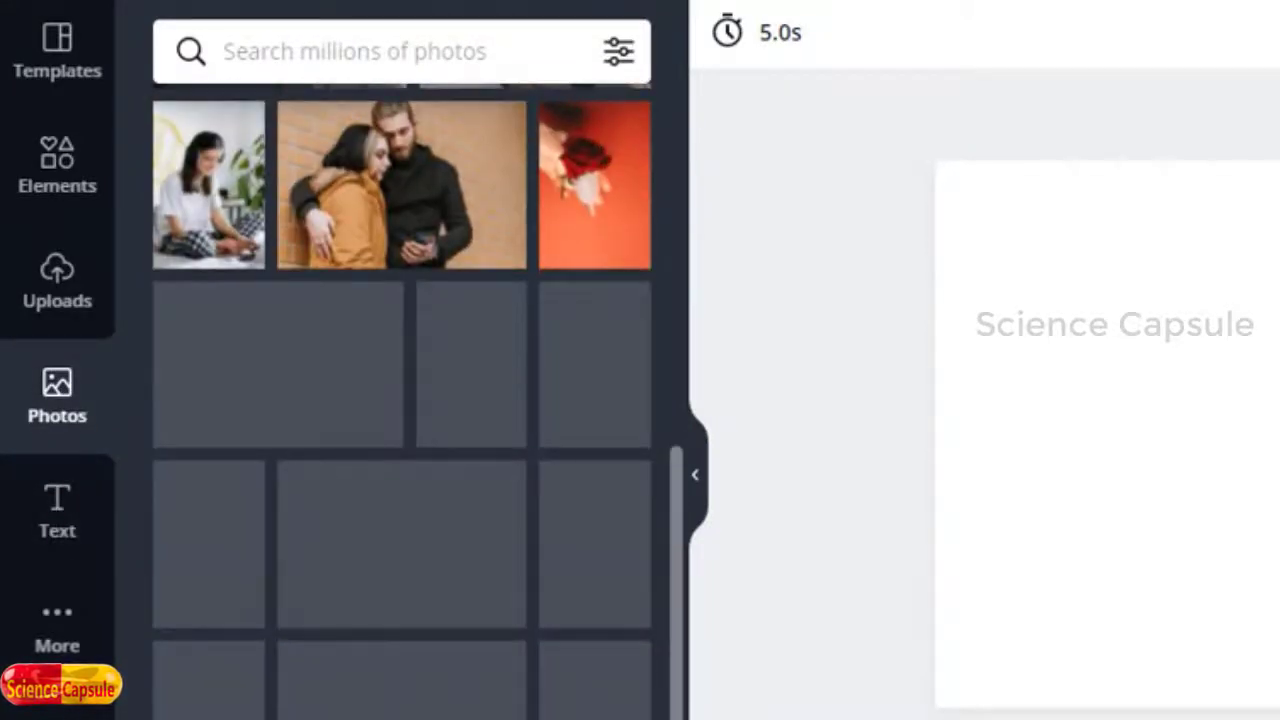
scroll(400, 400, down, 5)
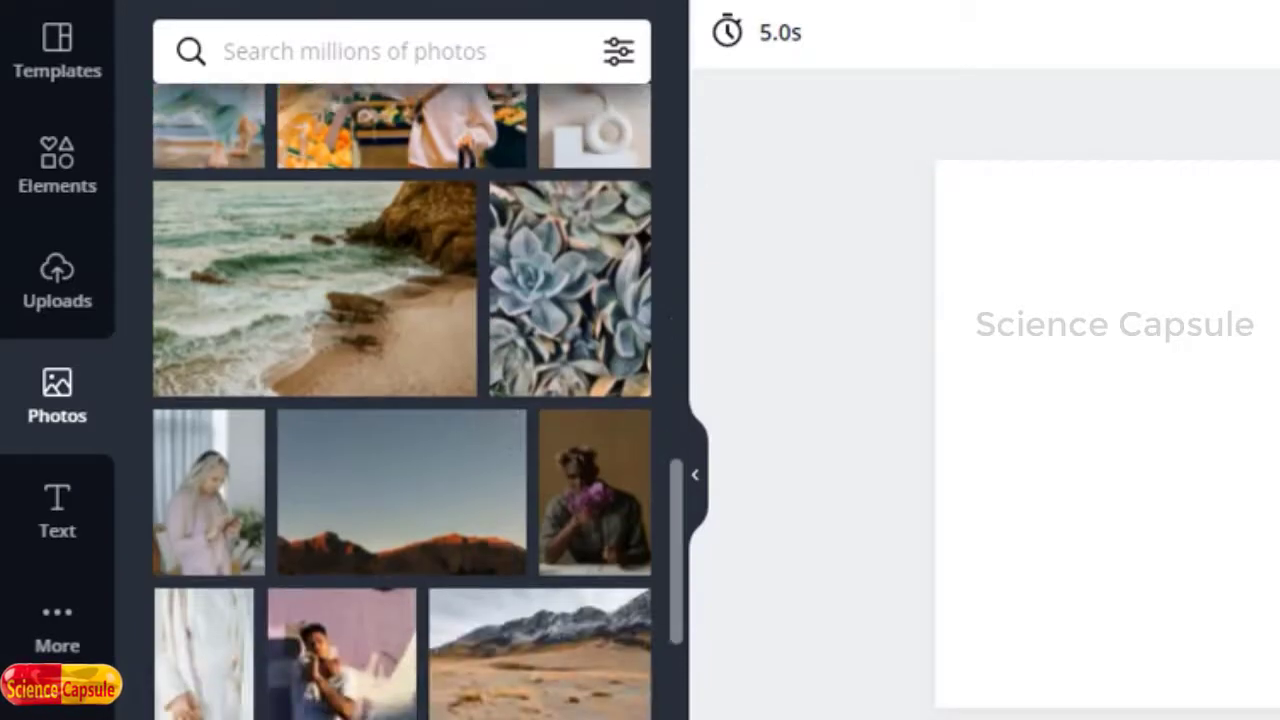
scroll(400, 400, down, 2)
scroll(400, 400, down, 10)
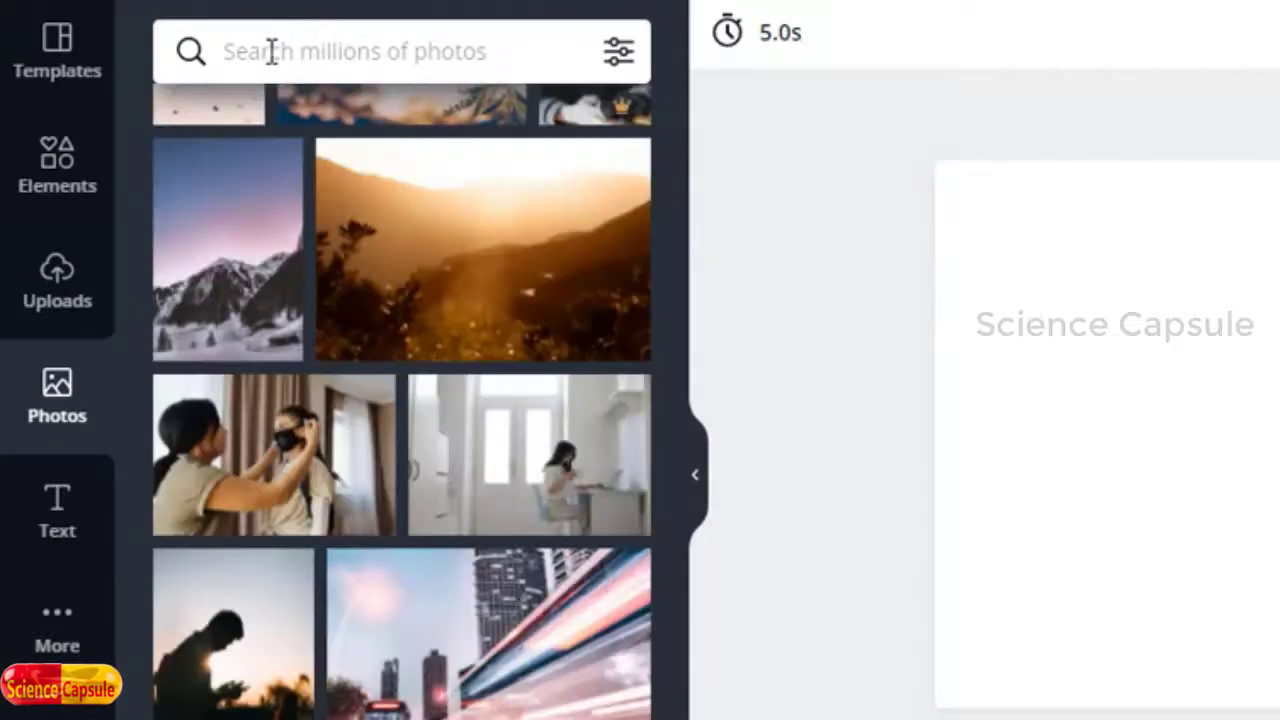
- Search the photos for 'sand' and look through the results
click(268, 51)
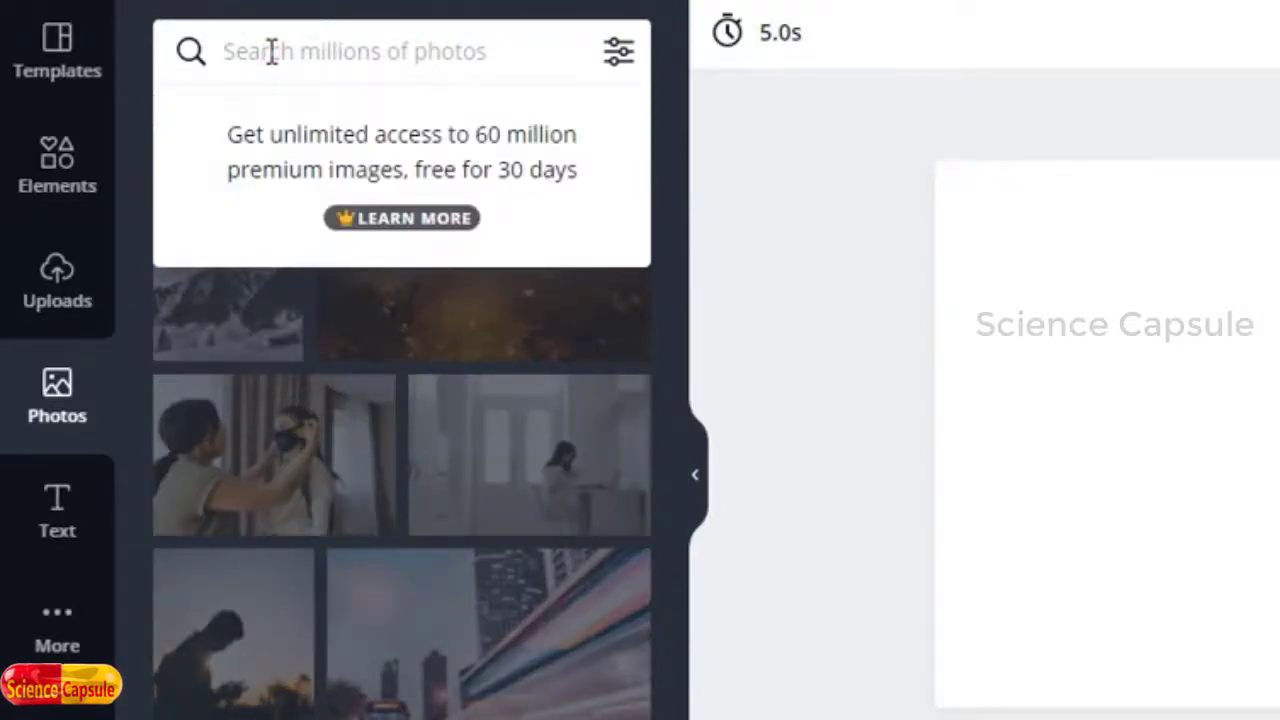
text(sand)
key(Return)
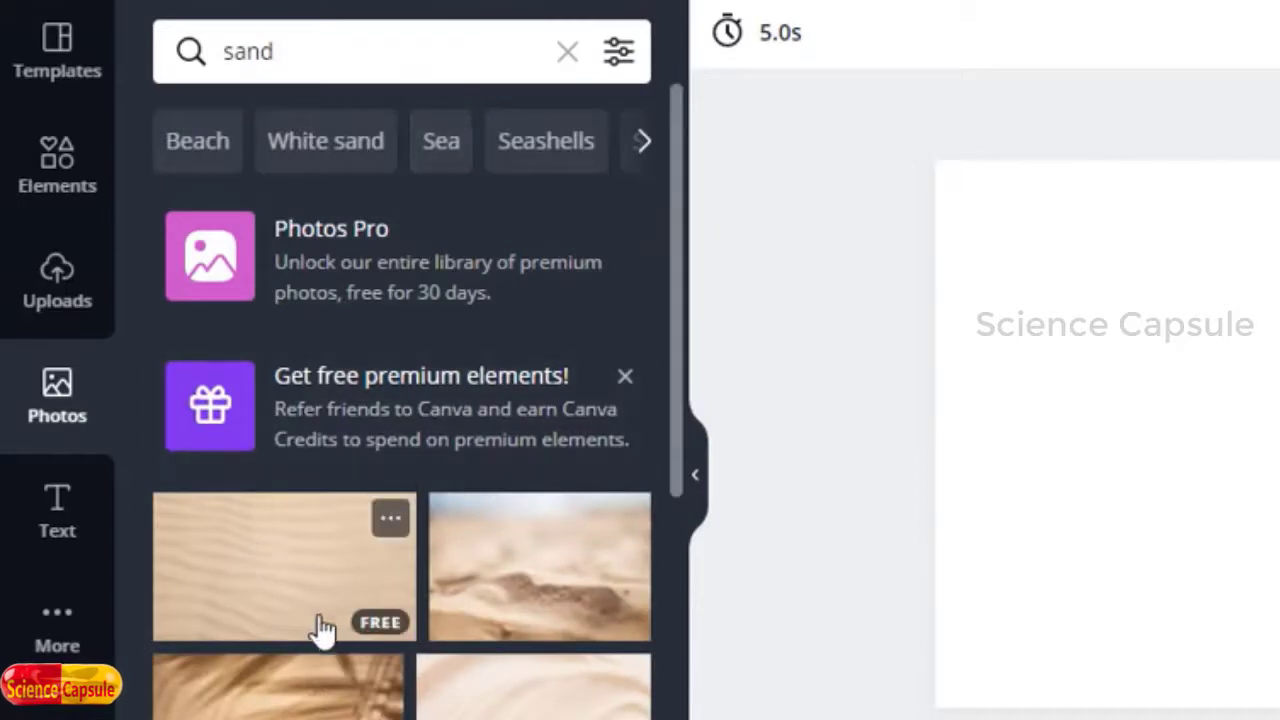
scroll(314, 629, down, 3)
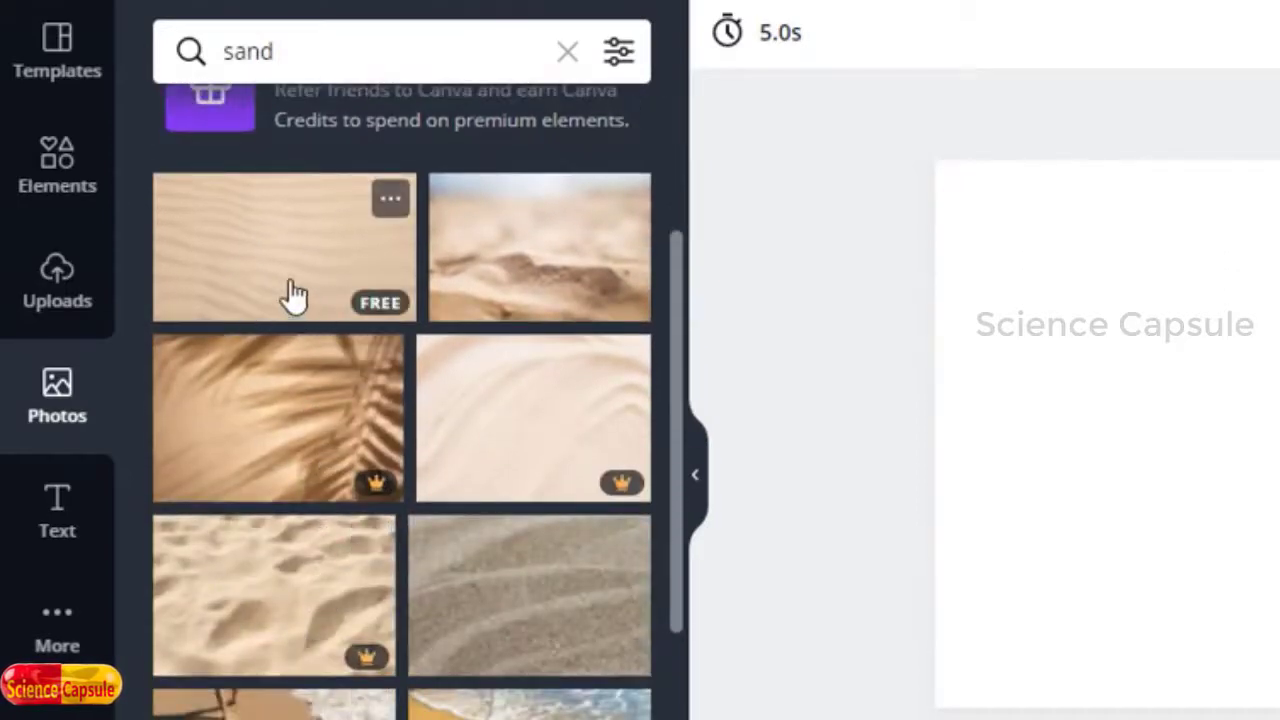
scroll(463, 651, down, 3)
scroll(330, 688, up, 6)
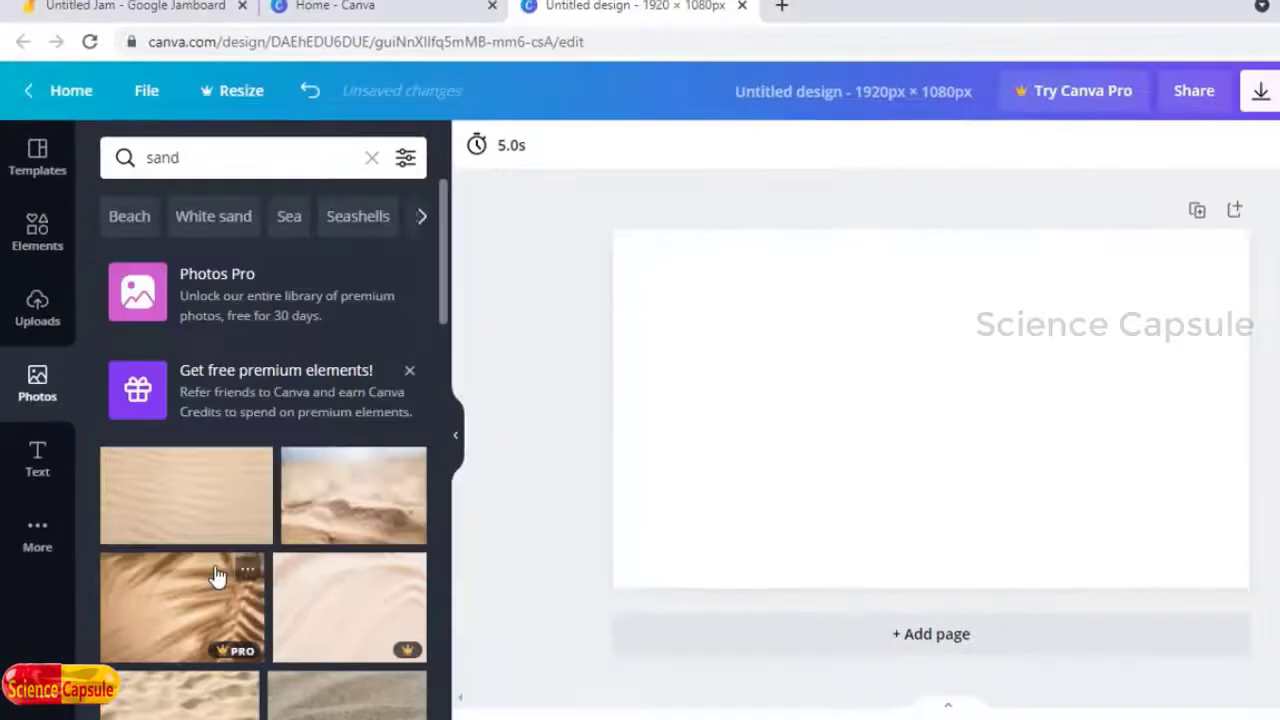
scroll(217, 577, down, 2)
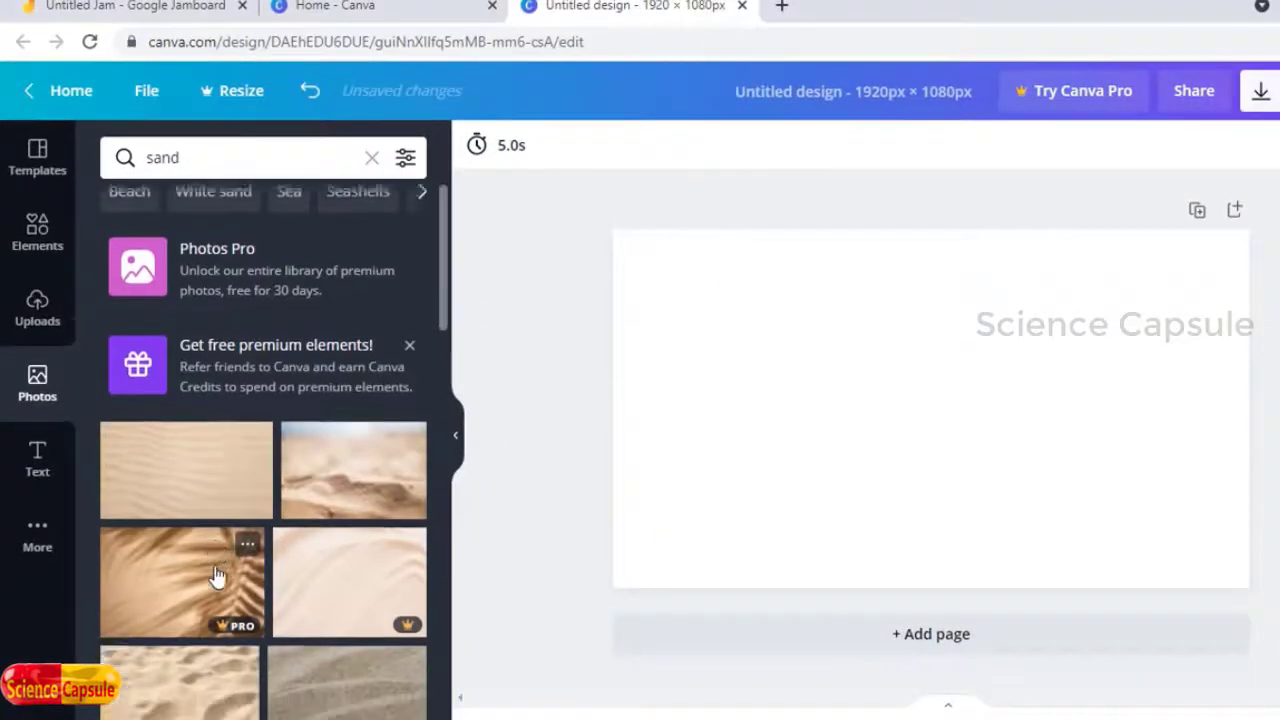
scroll(194, 529, up, 1)
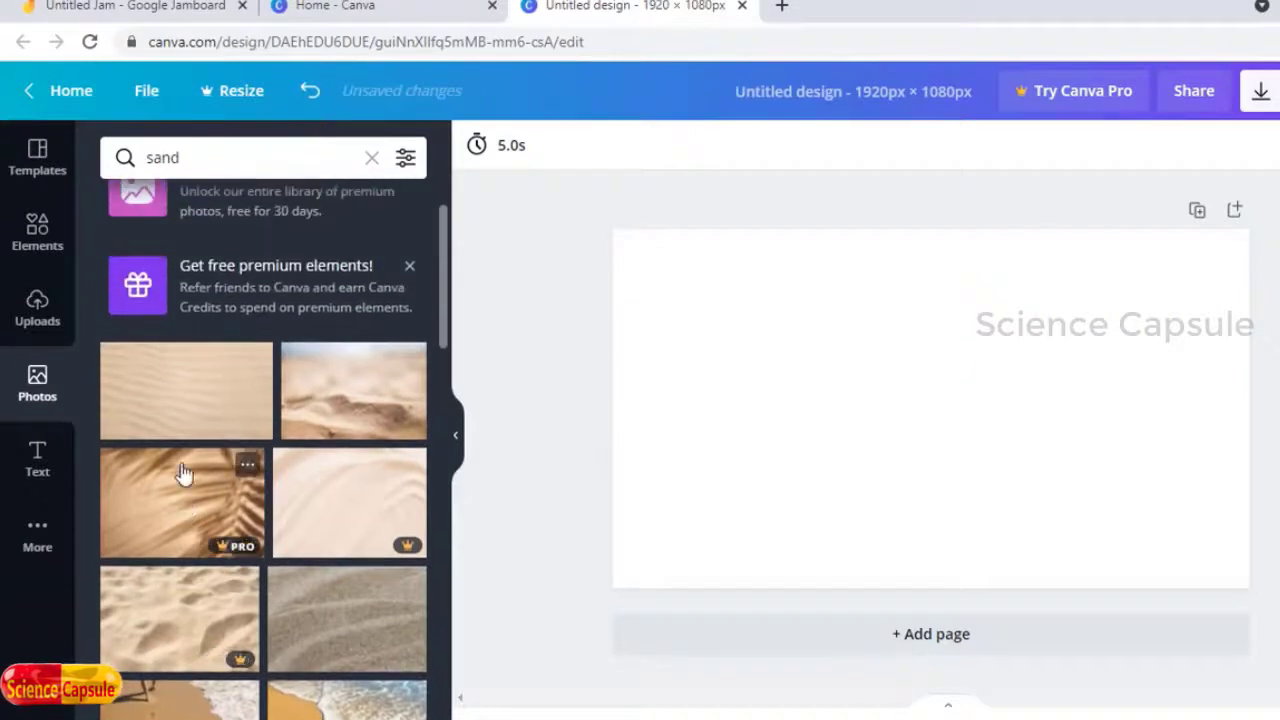
- Add the rippled sand photo and stretch it from the top-left corner to cover the whole page
click(167, 397)
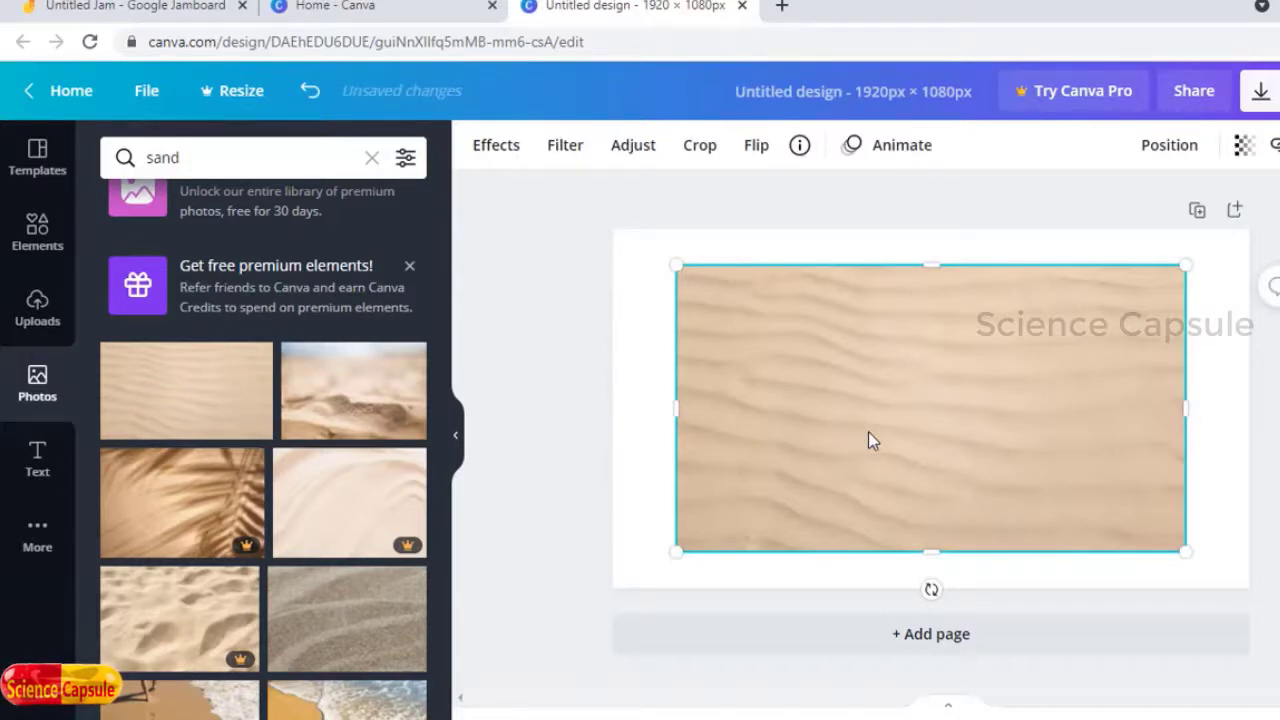
drag(868, 432, 810, 400)
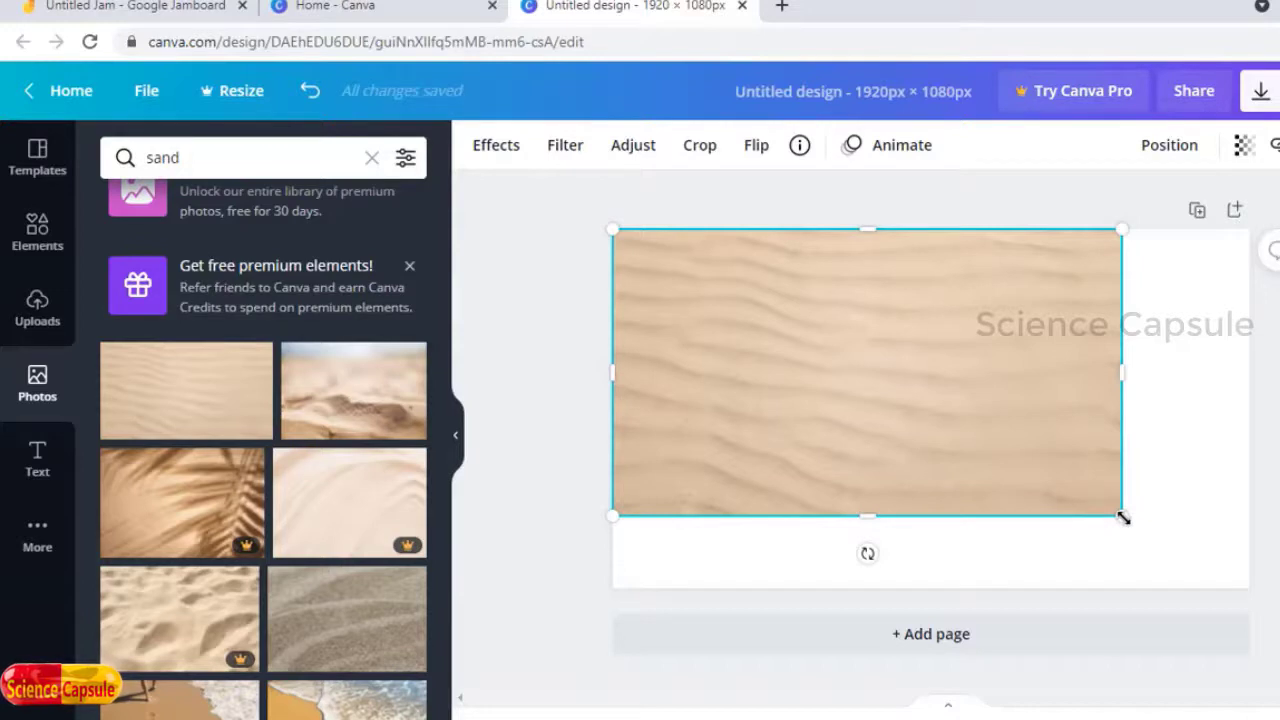
drag(1124, 518, 1236, 634)
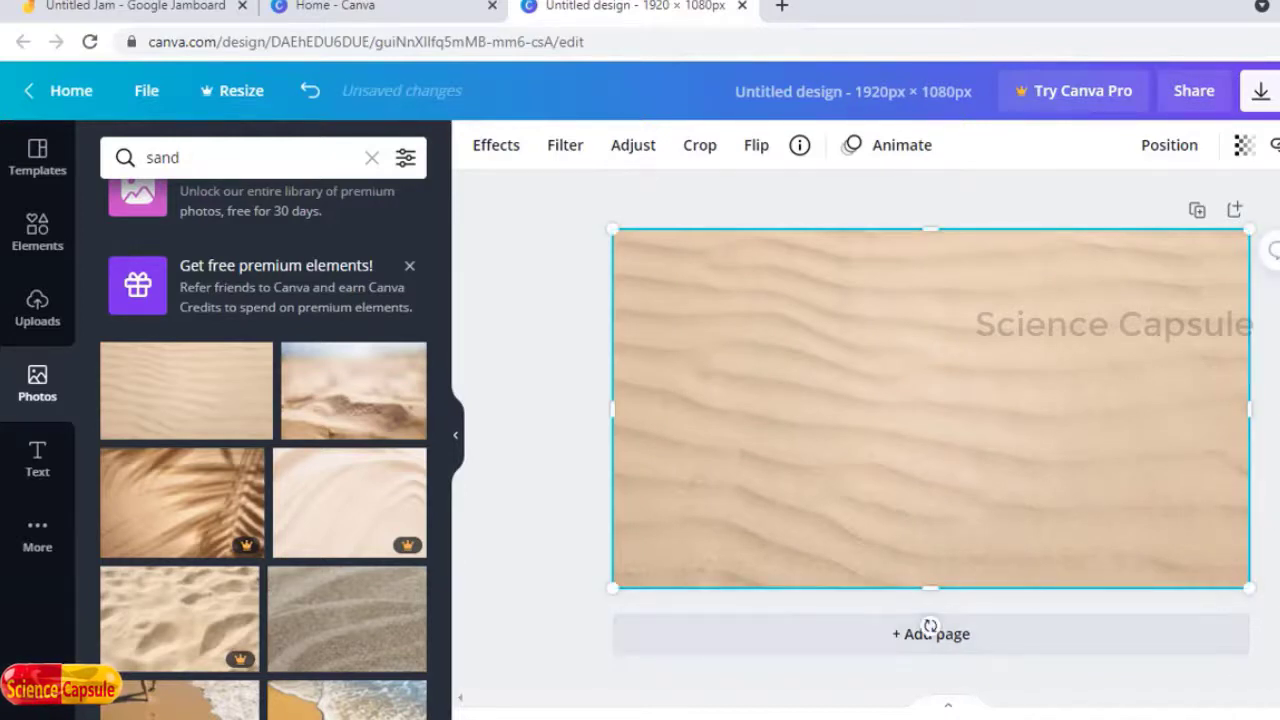
click(1264, 440)
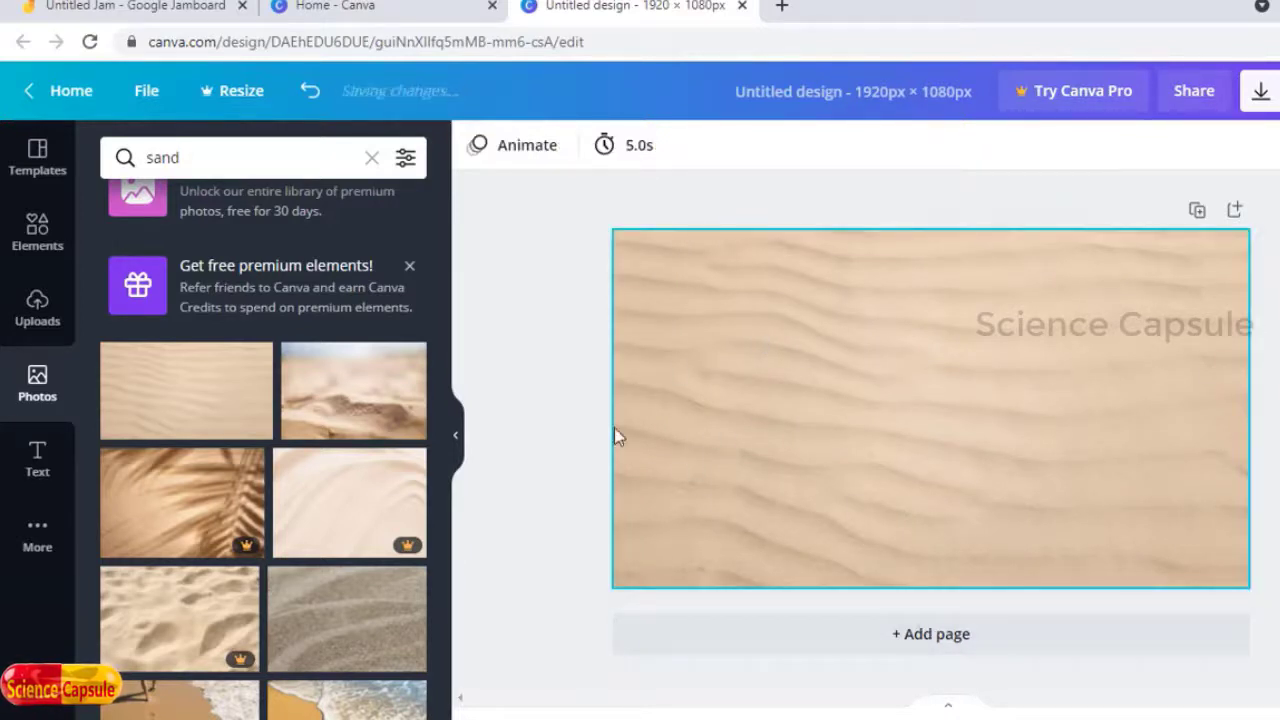
click(550, 377)
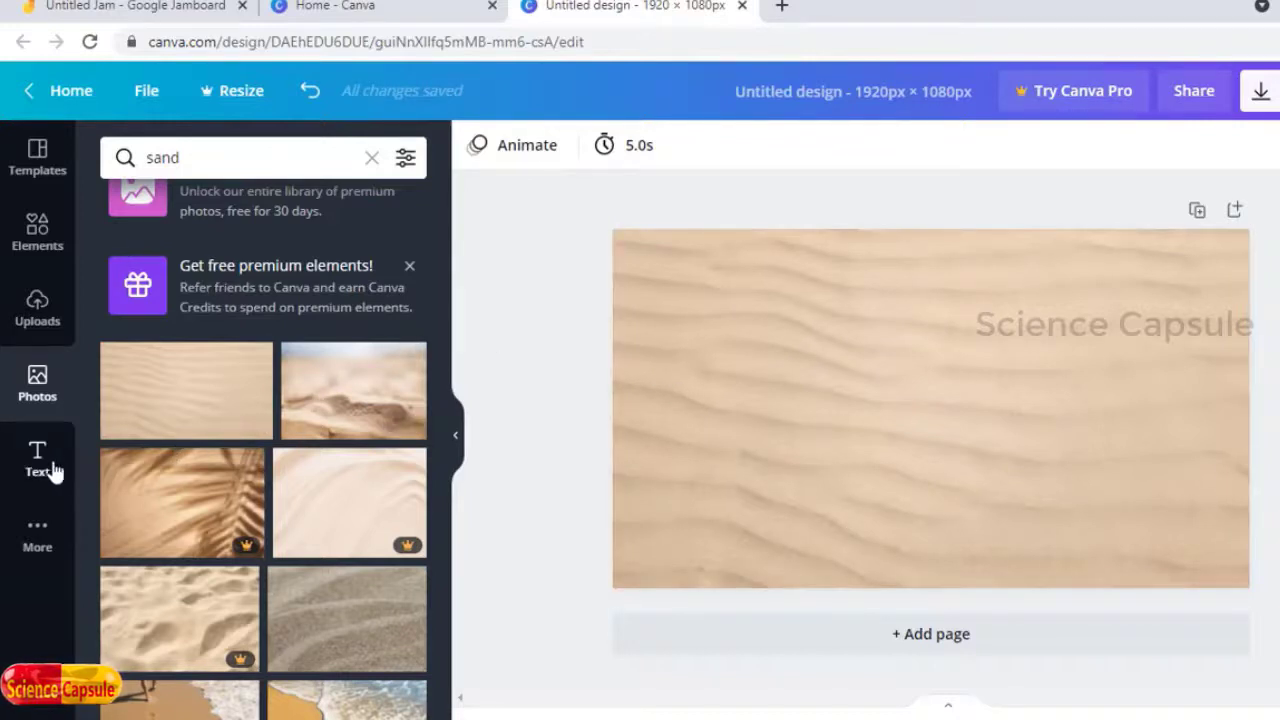
- Open the Elements library and run a search from the suggested terms
click(37, 232)
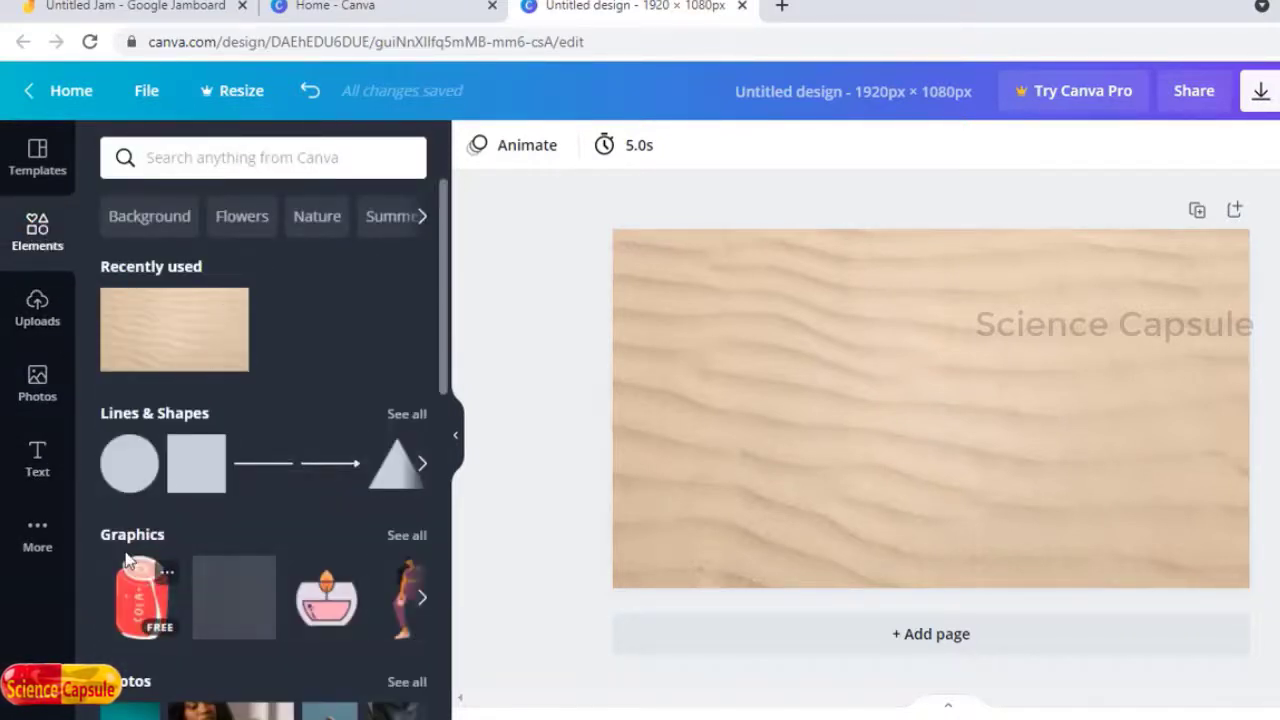
scroll(233, 595, down, 7)
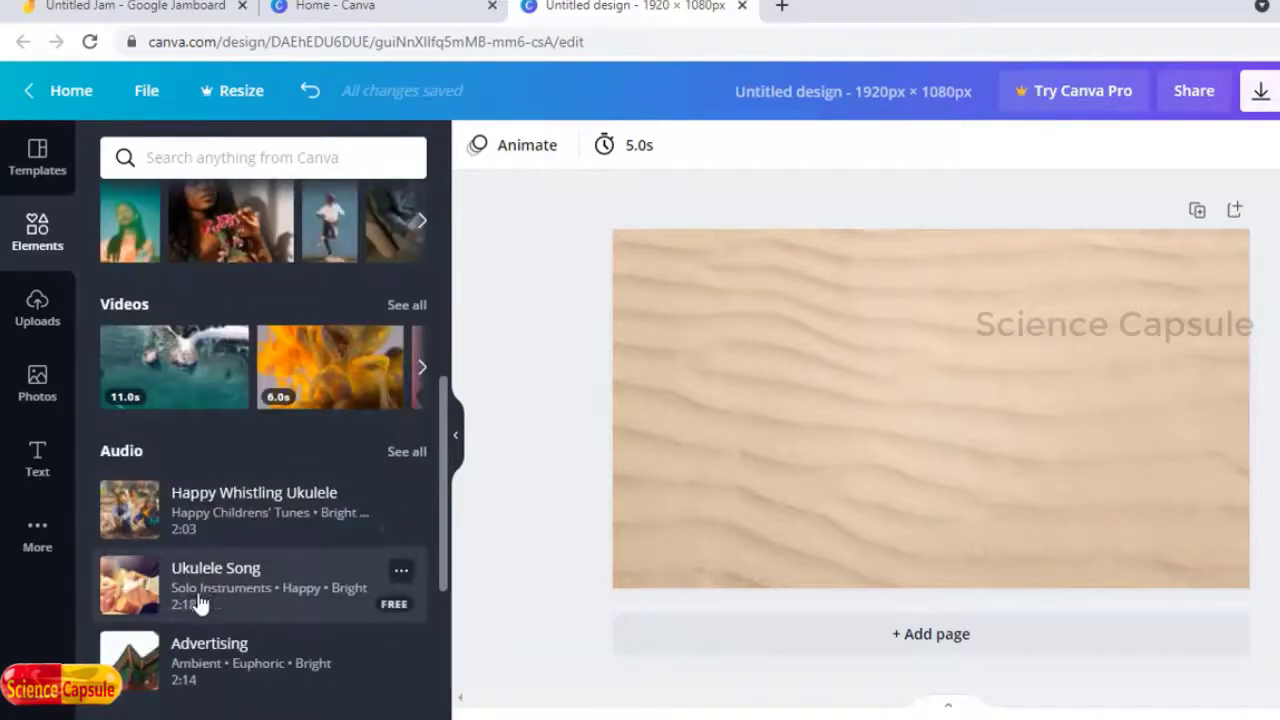
scroll(200, 600, up, 8)
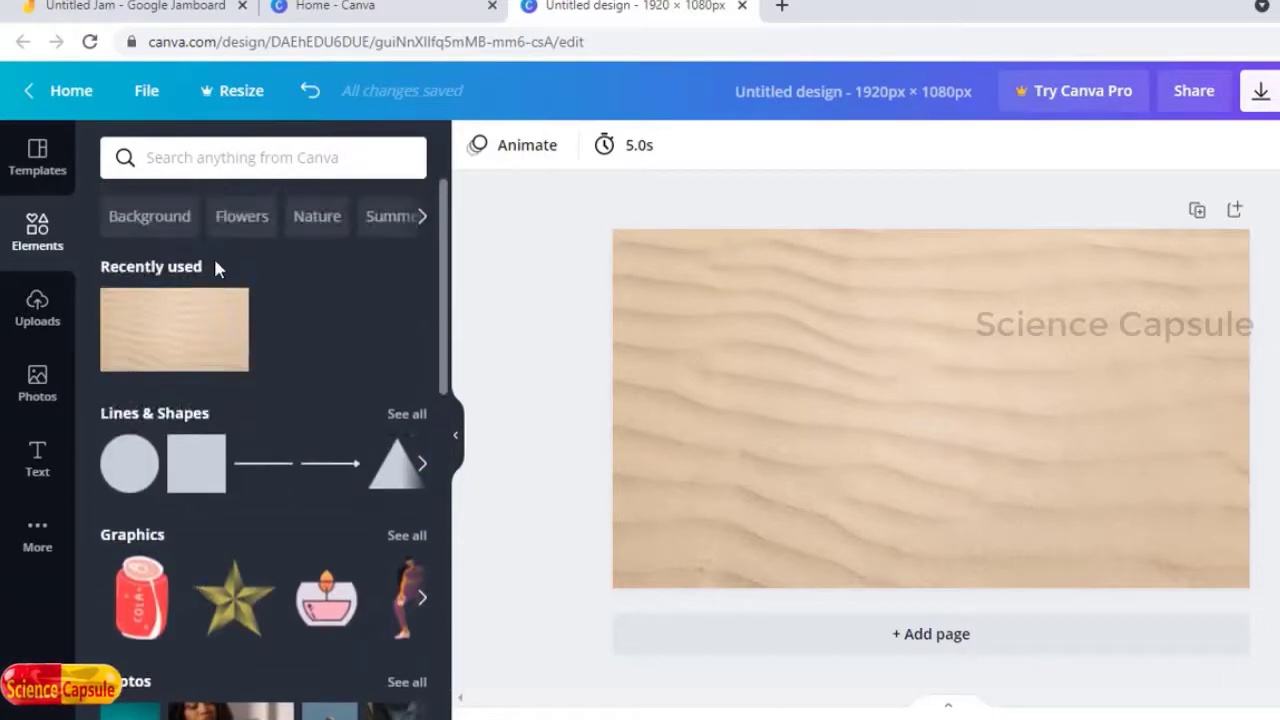
click(394, 162)
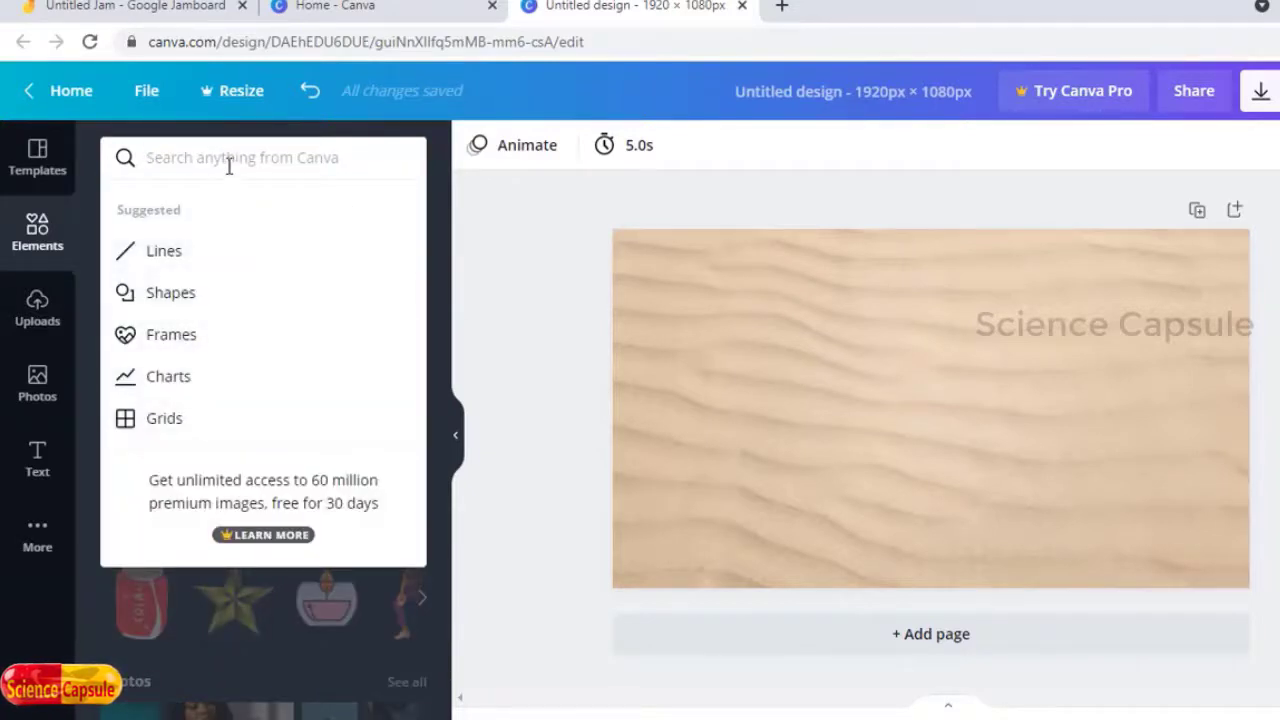
click(162, 290)
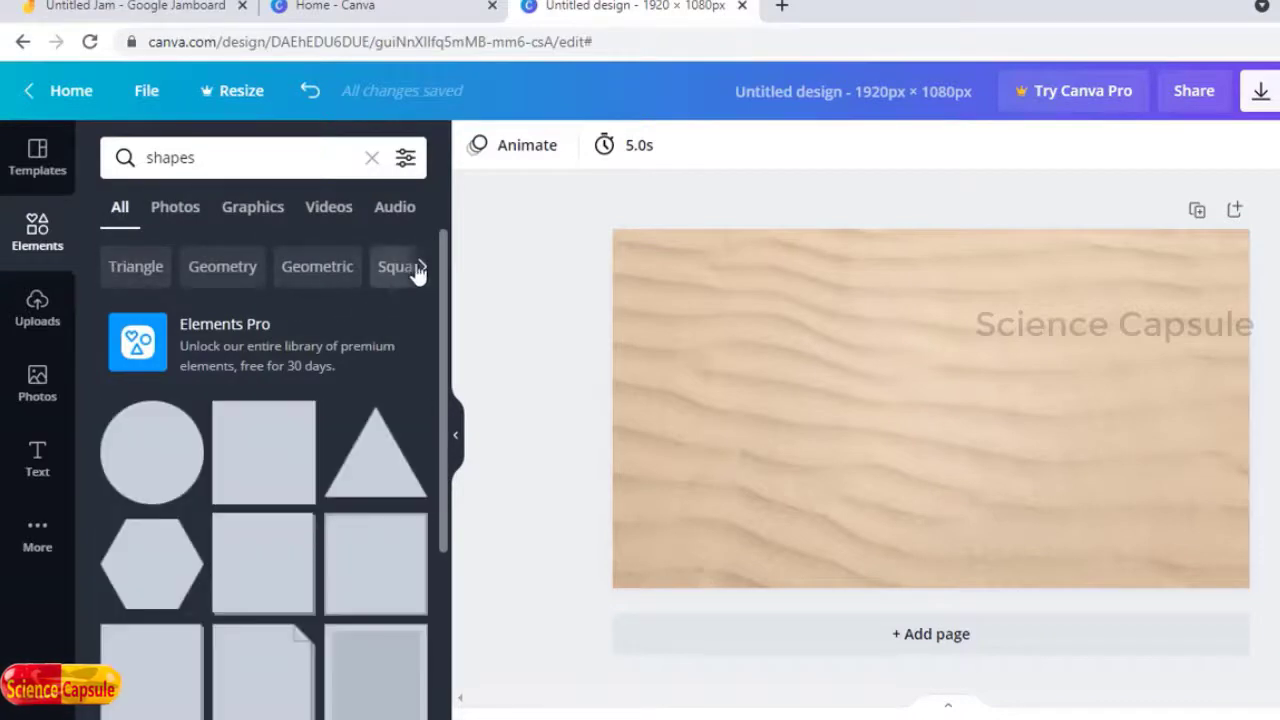
- Filter the element results to Animated only and browse the animated Flowers results
click(406, 160)
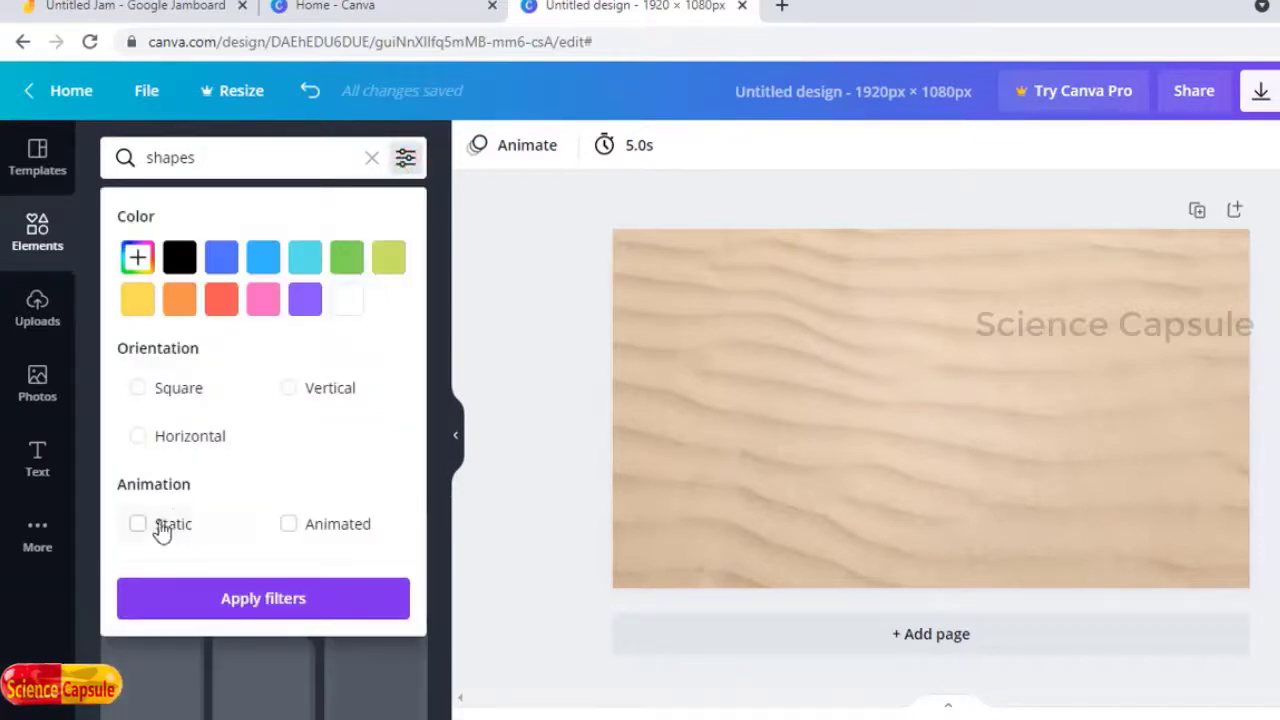
click(288, 526)
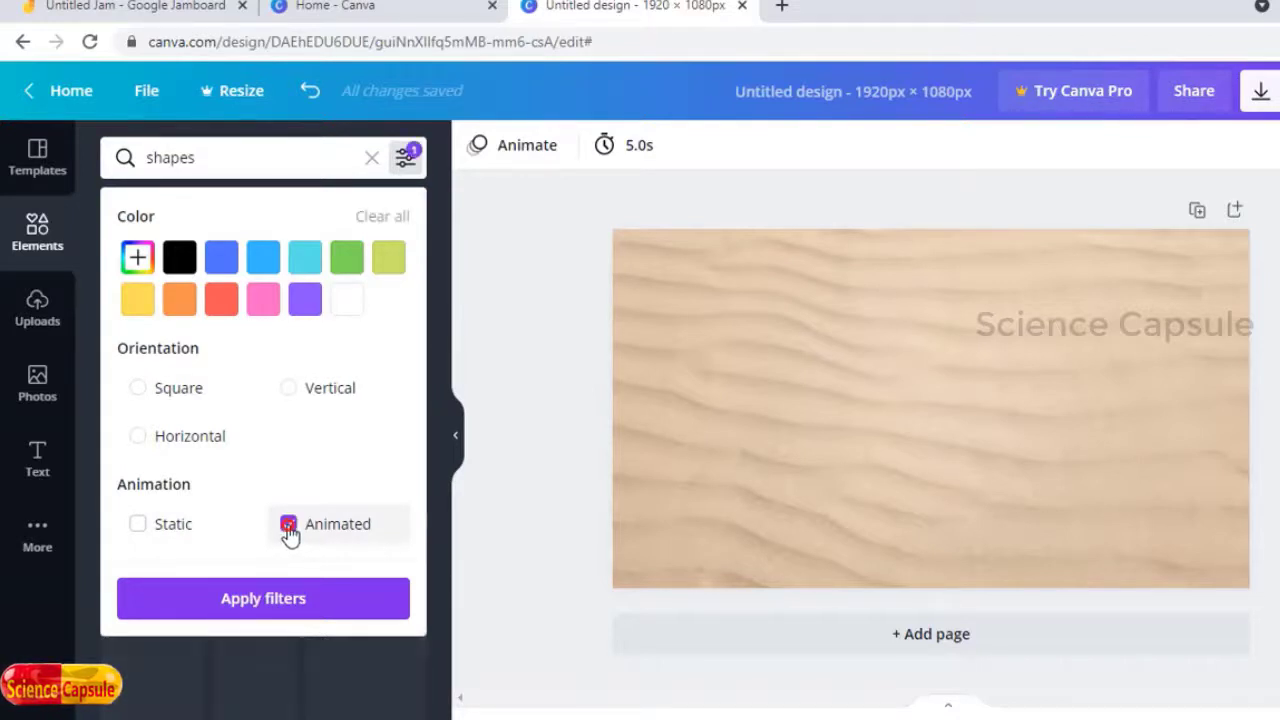
click(262, 599)
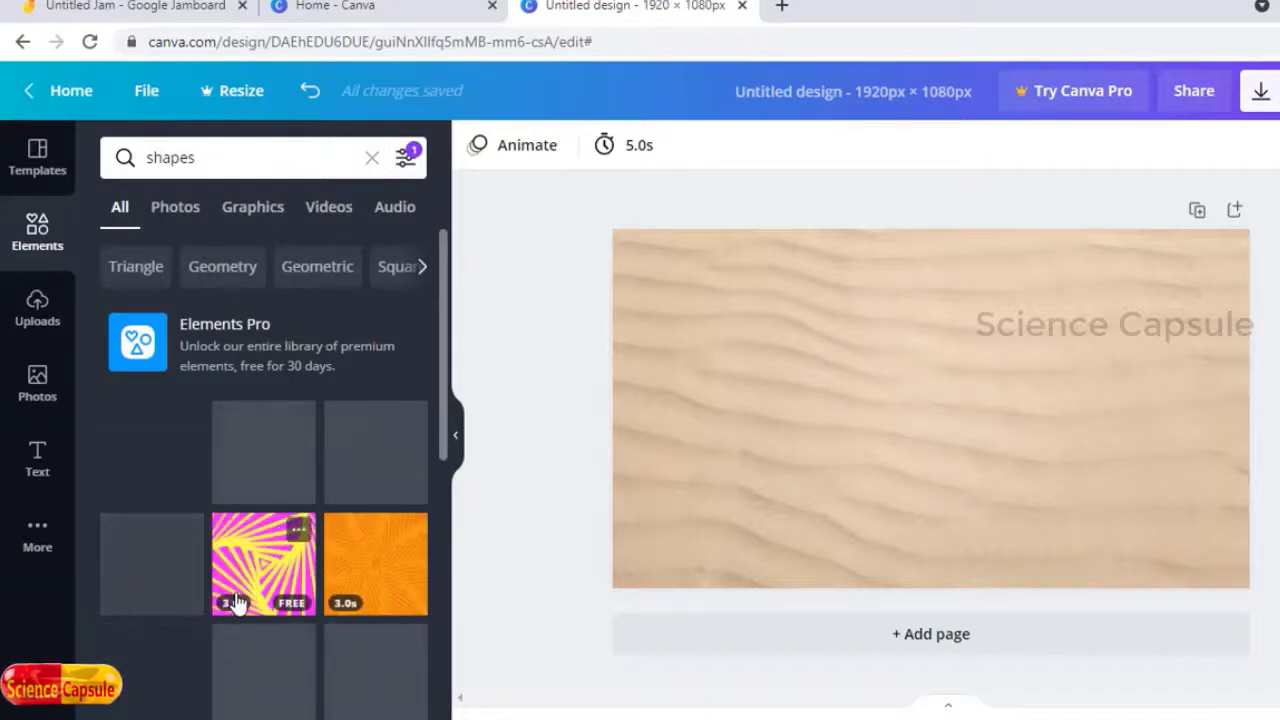
scroll(235, 603, down, 2)
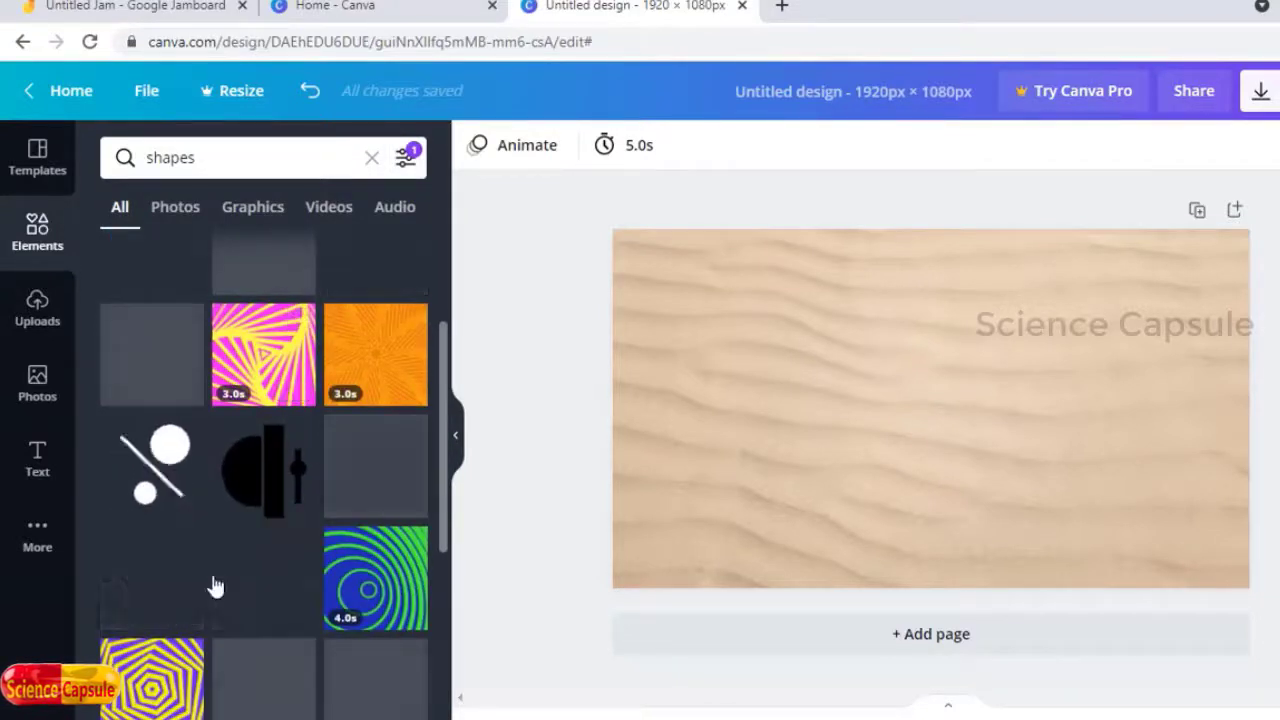
scroll(203, 614, down, 3)
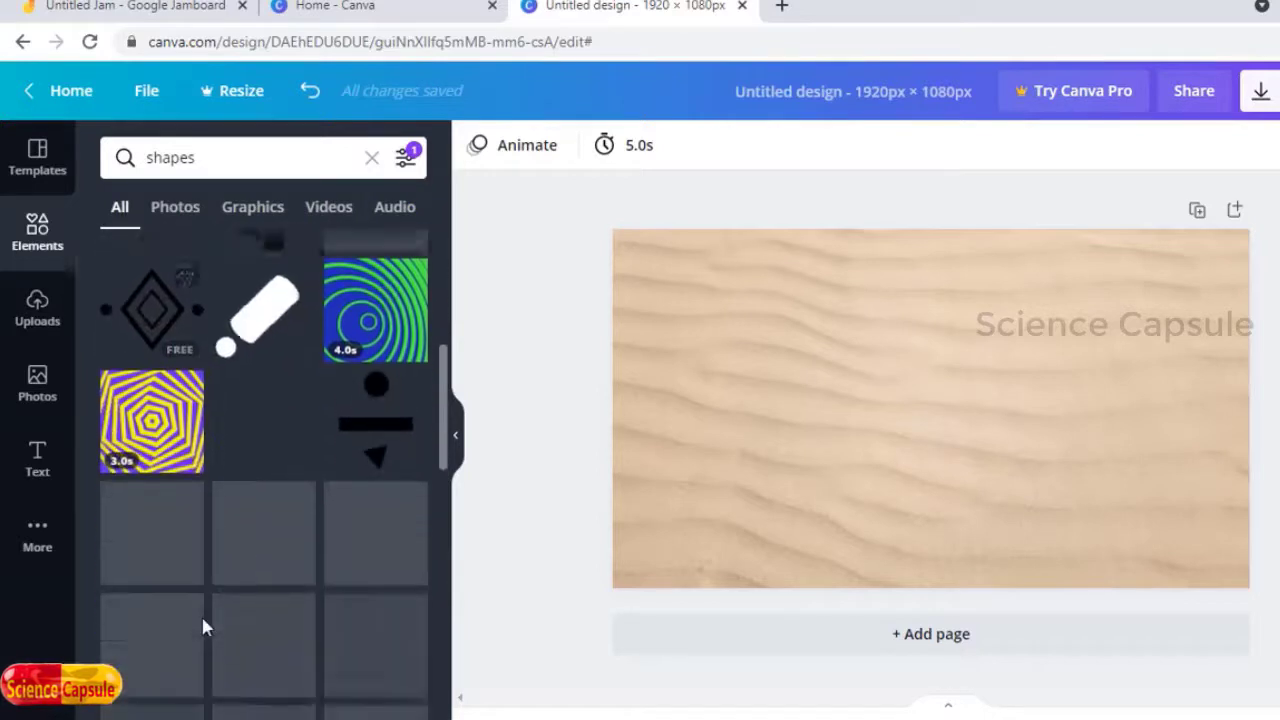
scroll(167, 573, down, 1)
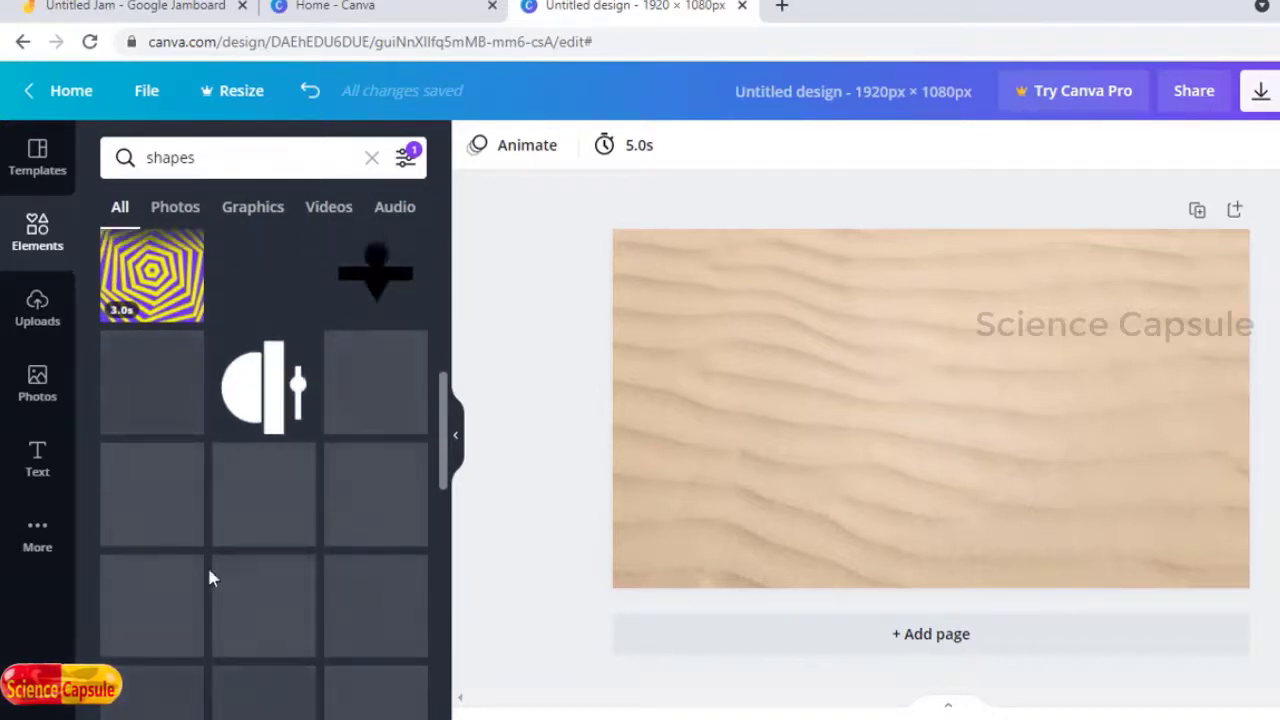
scroll(215, 572, up, 4)
scroll(226, 580, up, 2)
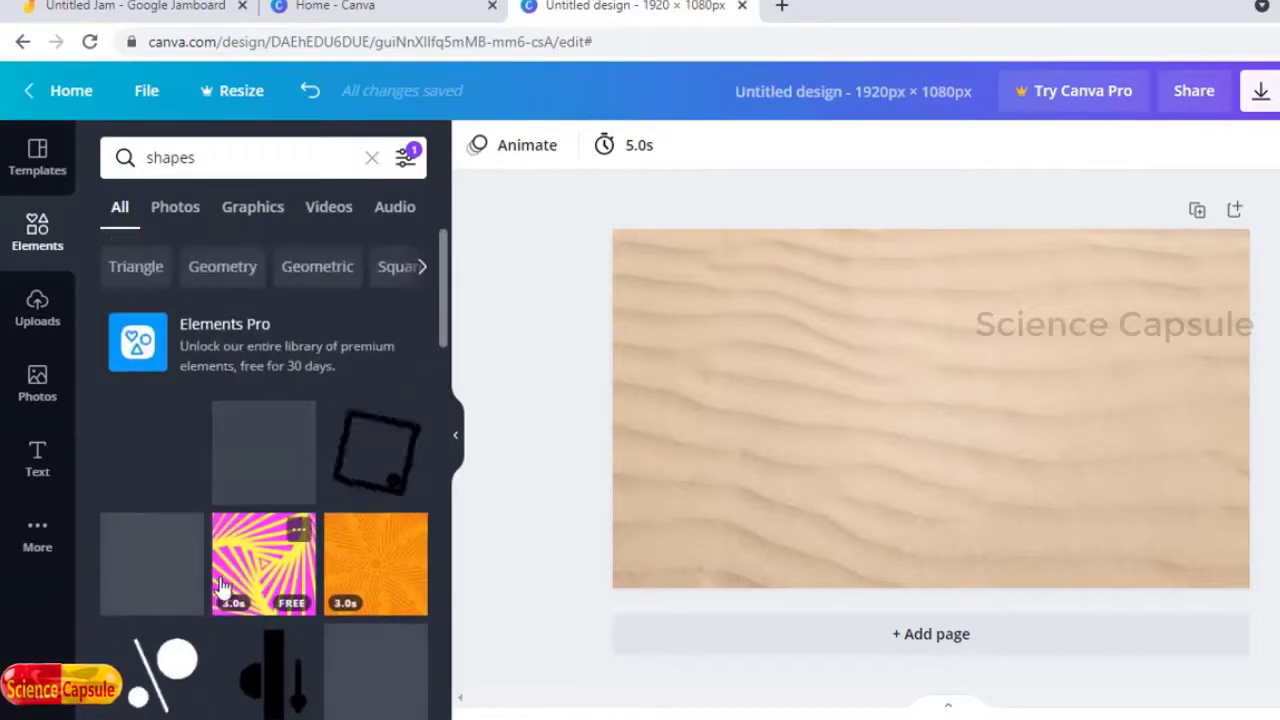
scroll(186, 650, down, 3)
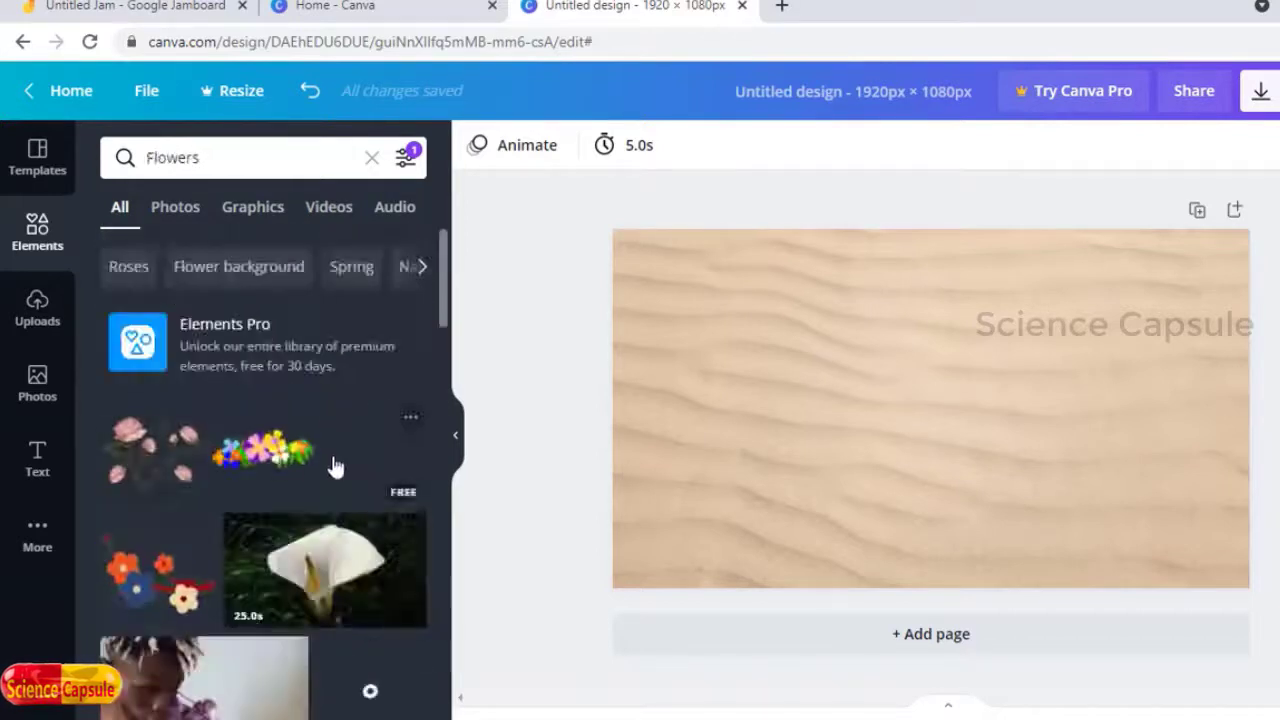
- Add the orange-and-blue flower graphic, shrink it, flip it vertically and place it top-right
click(140, 590)
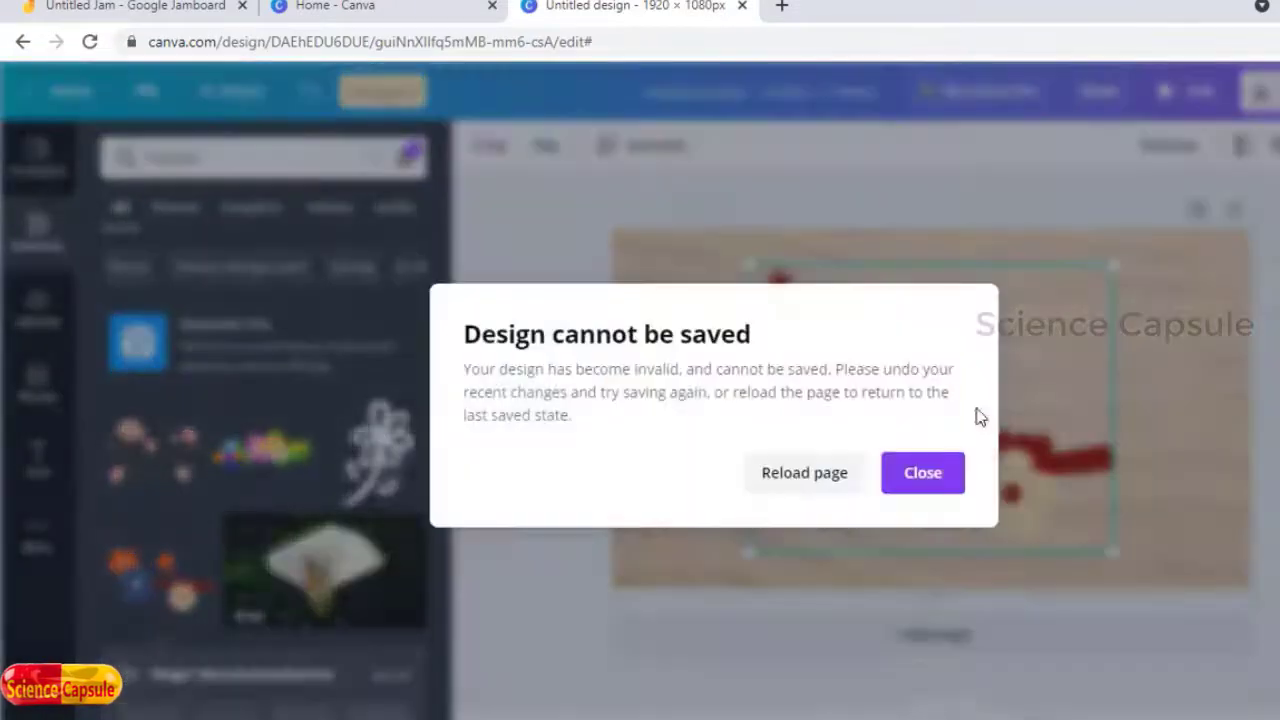
click(924, 474)
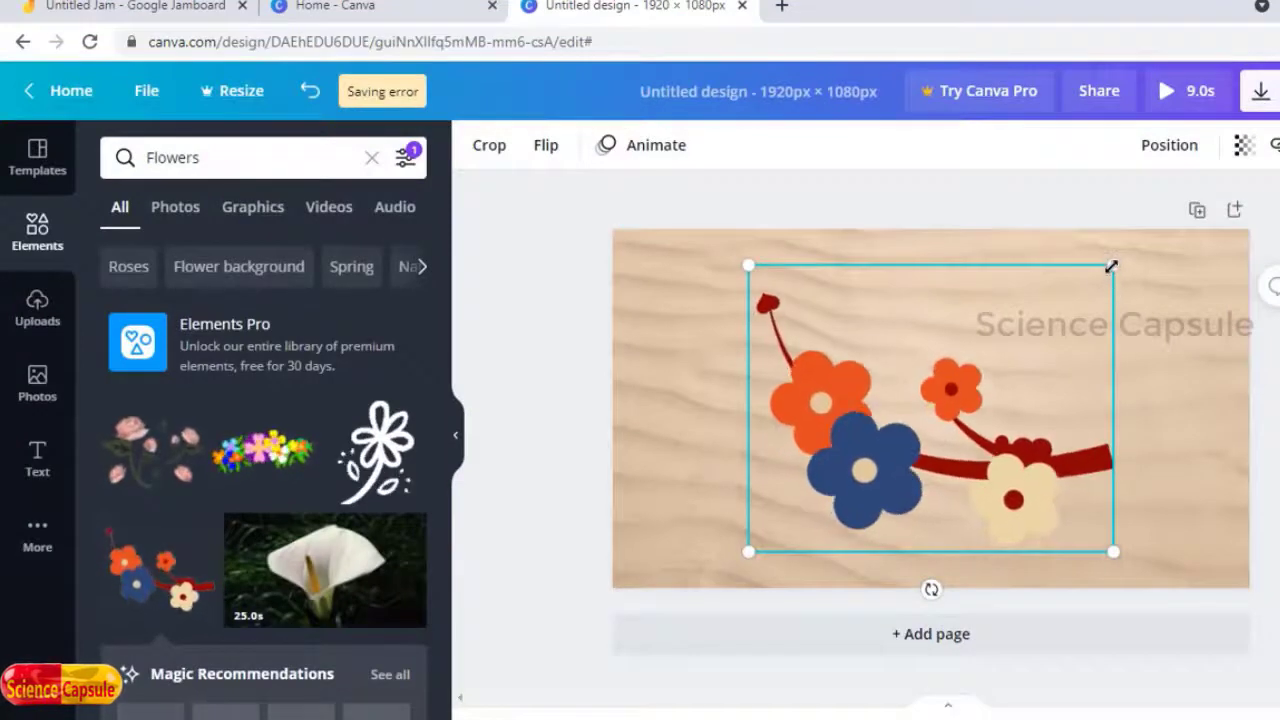
drag(1116, 267, 870, 499)
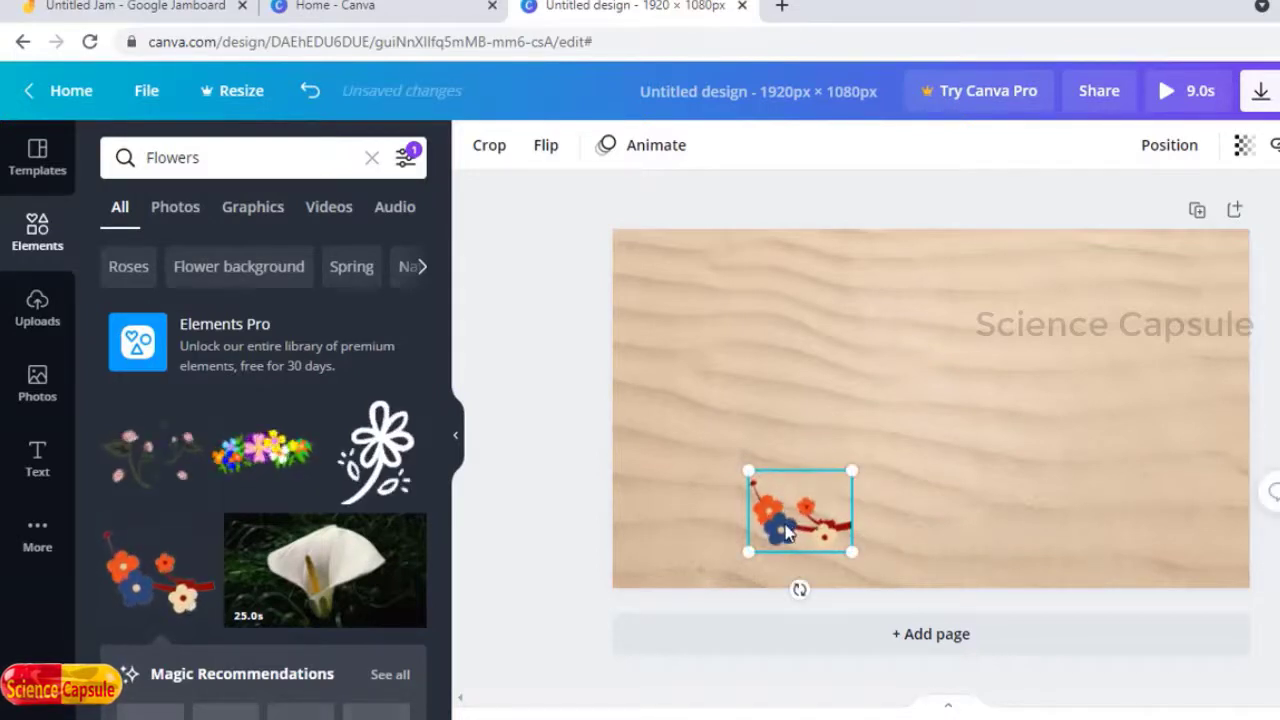
drag(786, 533, 1179, 560)
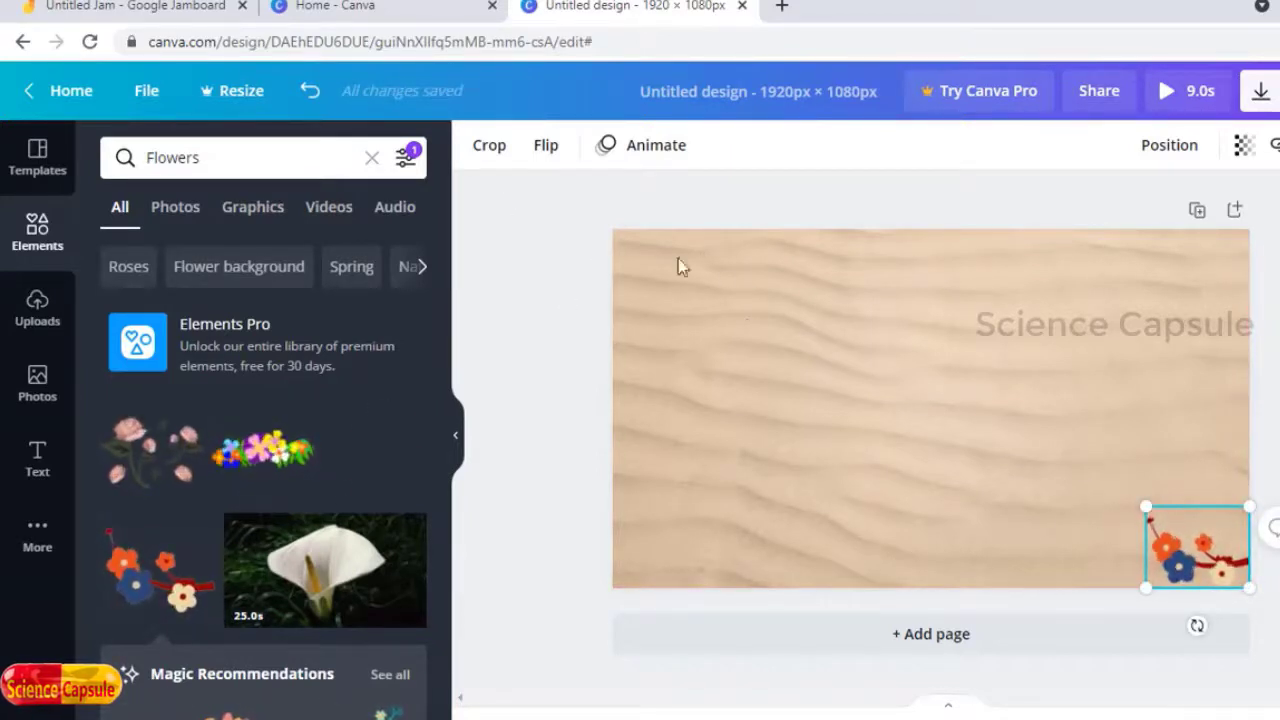
click(546, 150)
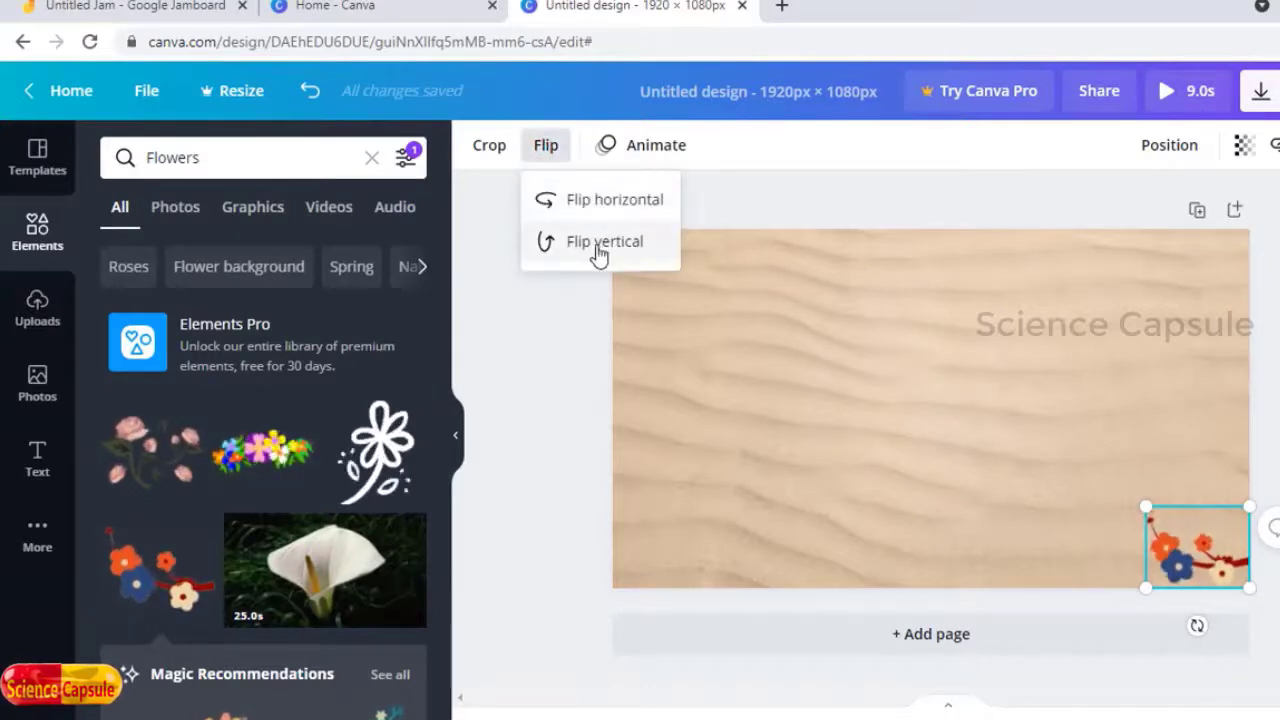
click(598, 246)
drag(1193, 558, 1193, 270)
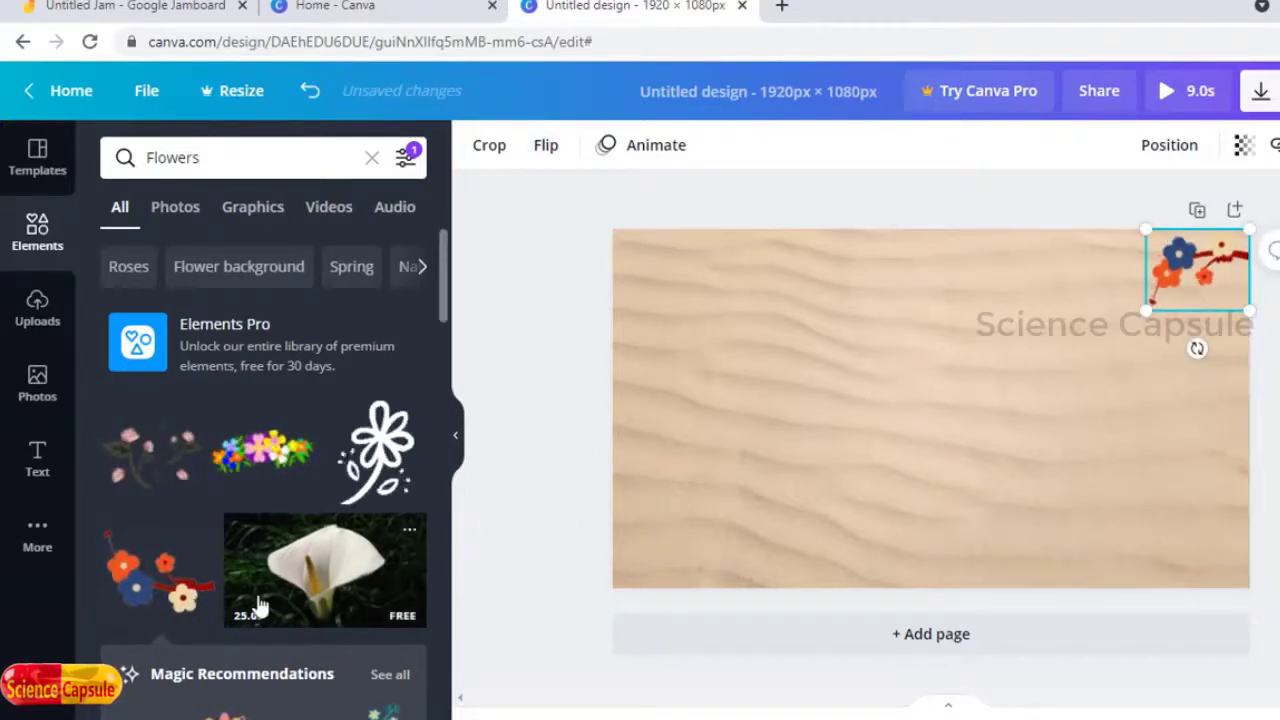
- Add the teal flower branch element to the page
scroll(258, 602, down, 2)
scroll(265, 605, down, 2)
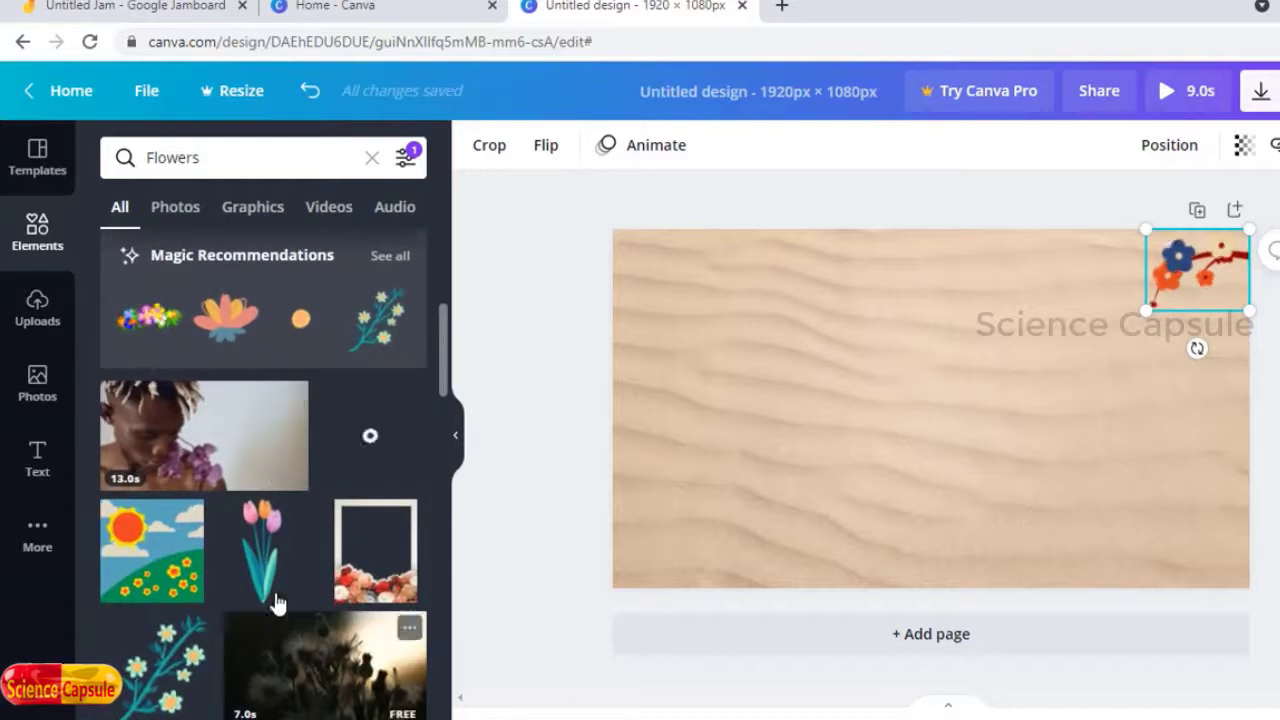
click(374, 316)
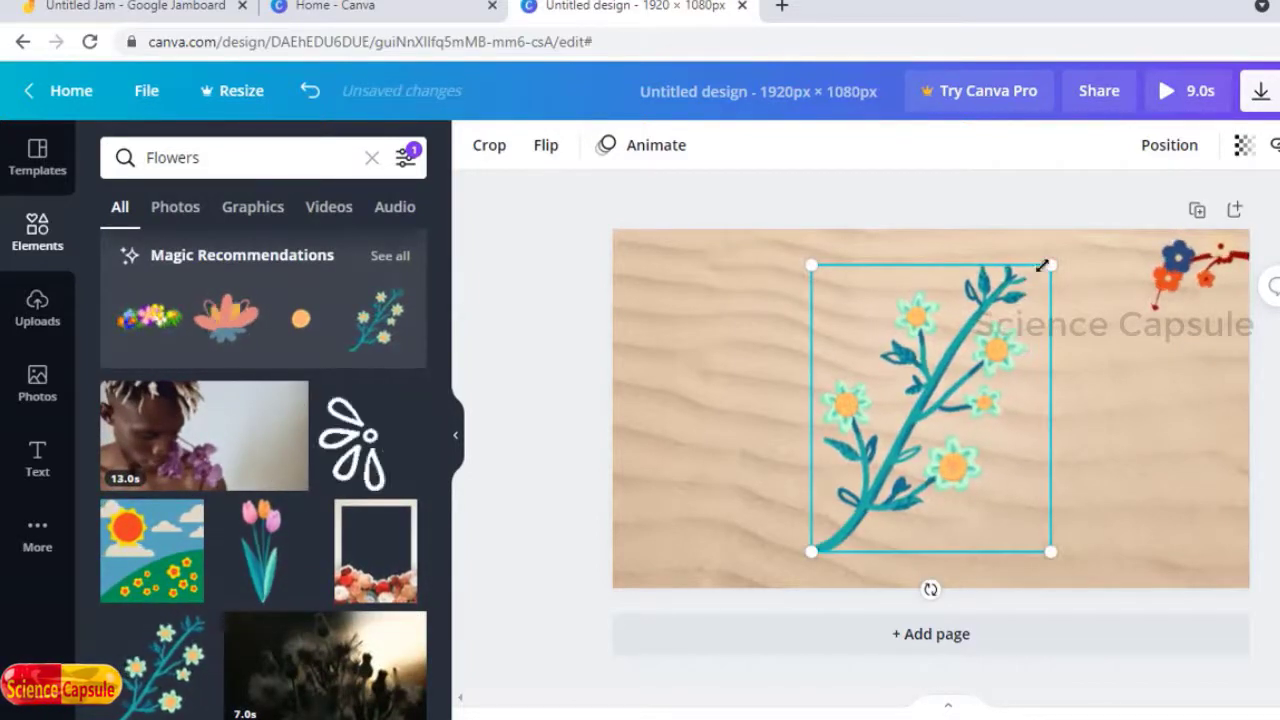
- Shrink the teal flower branch and place it in the sand page's bottom-left corner
drag(1050, 265, 871, 482)
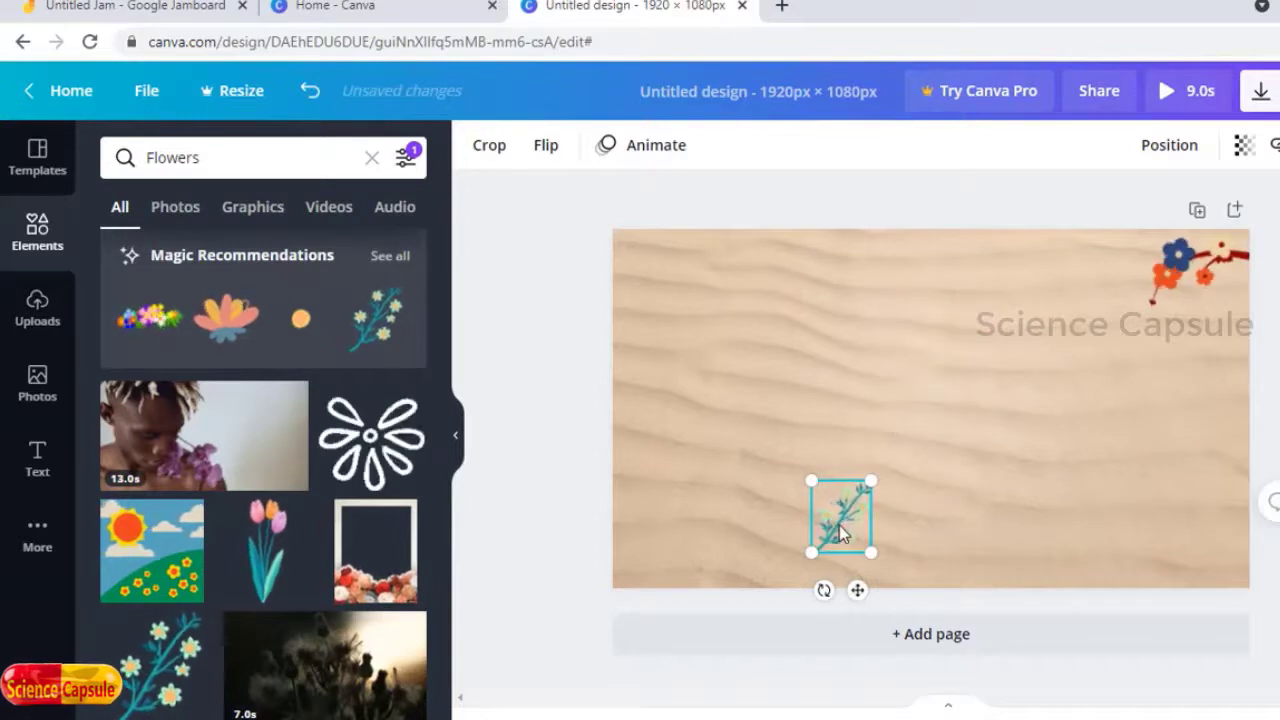
drag(840, 533, 641, 566)
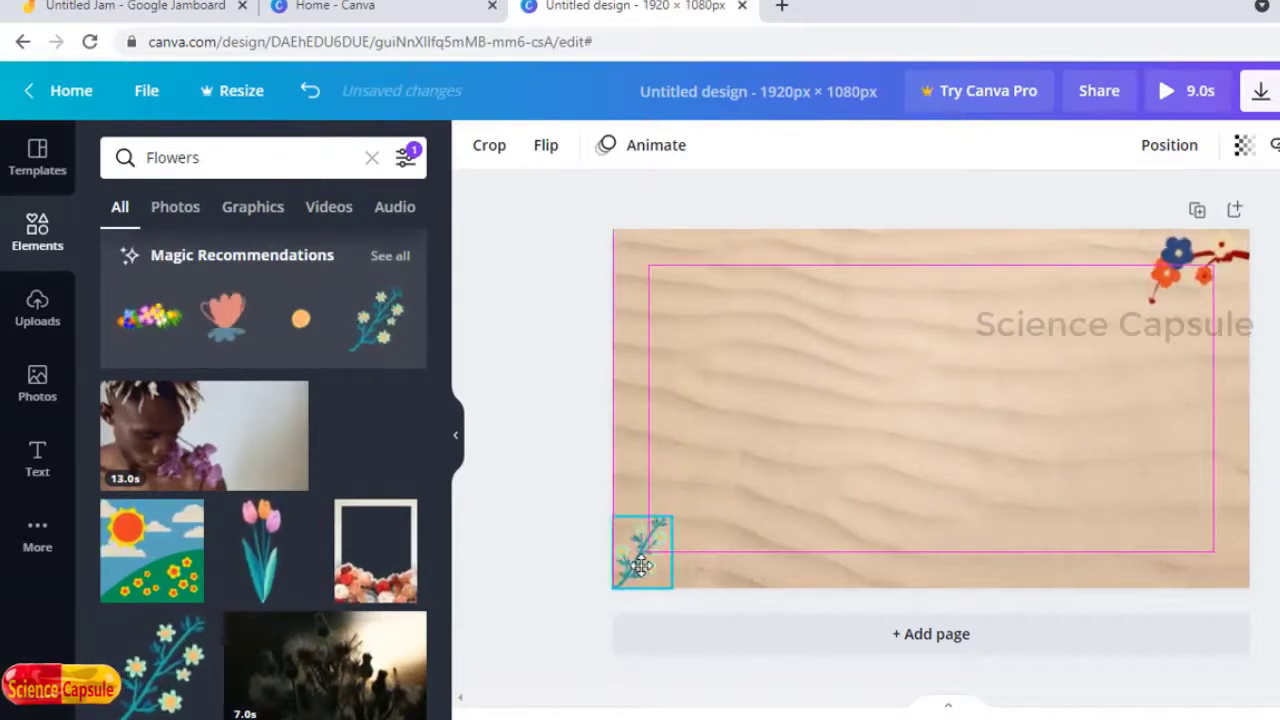
click(780, 479)
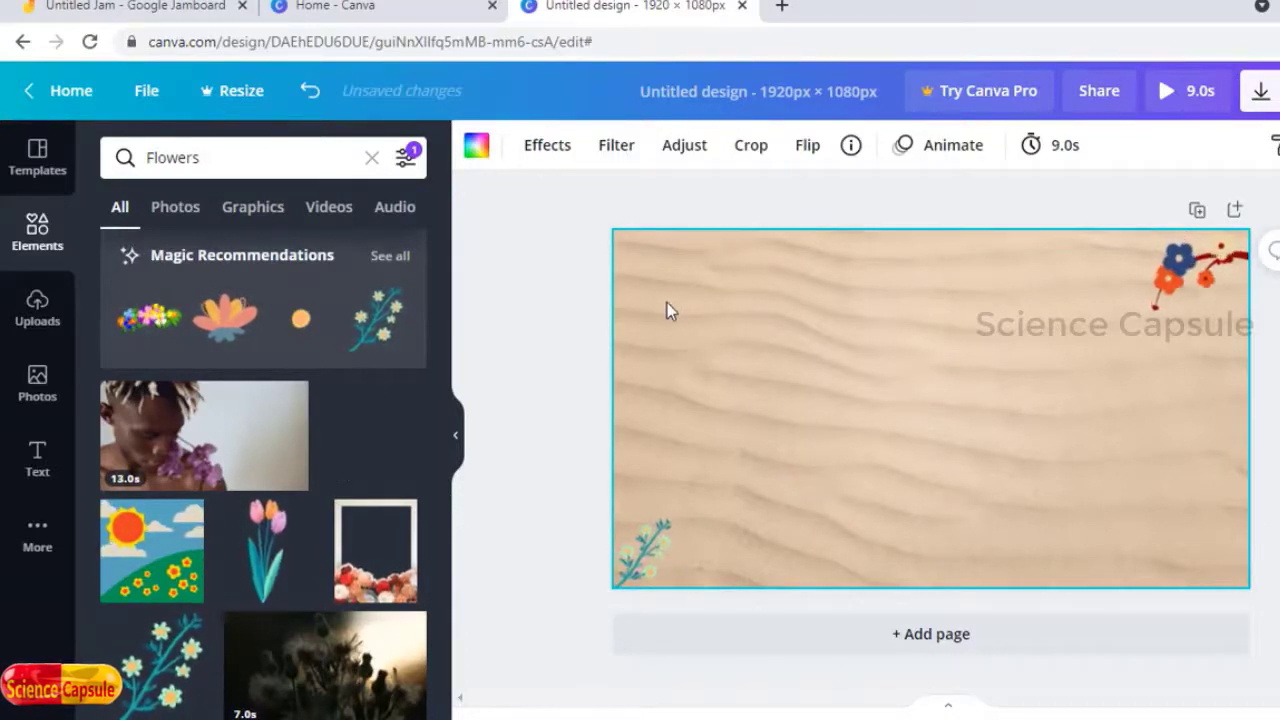
- Add the pink WOW! text style and retype it as MY CUSTOM BACK GROUND
click(37, 460)
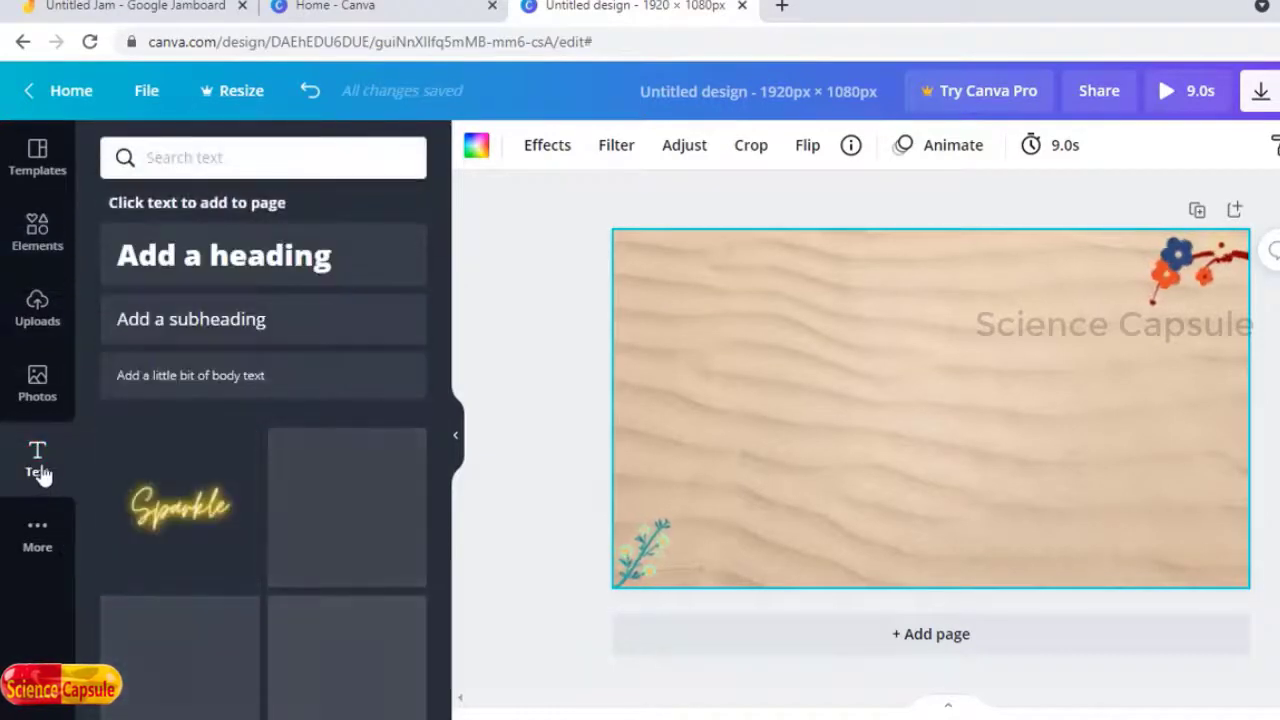
scroll(186, 590, down, 3)
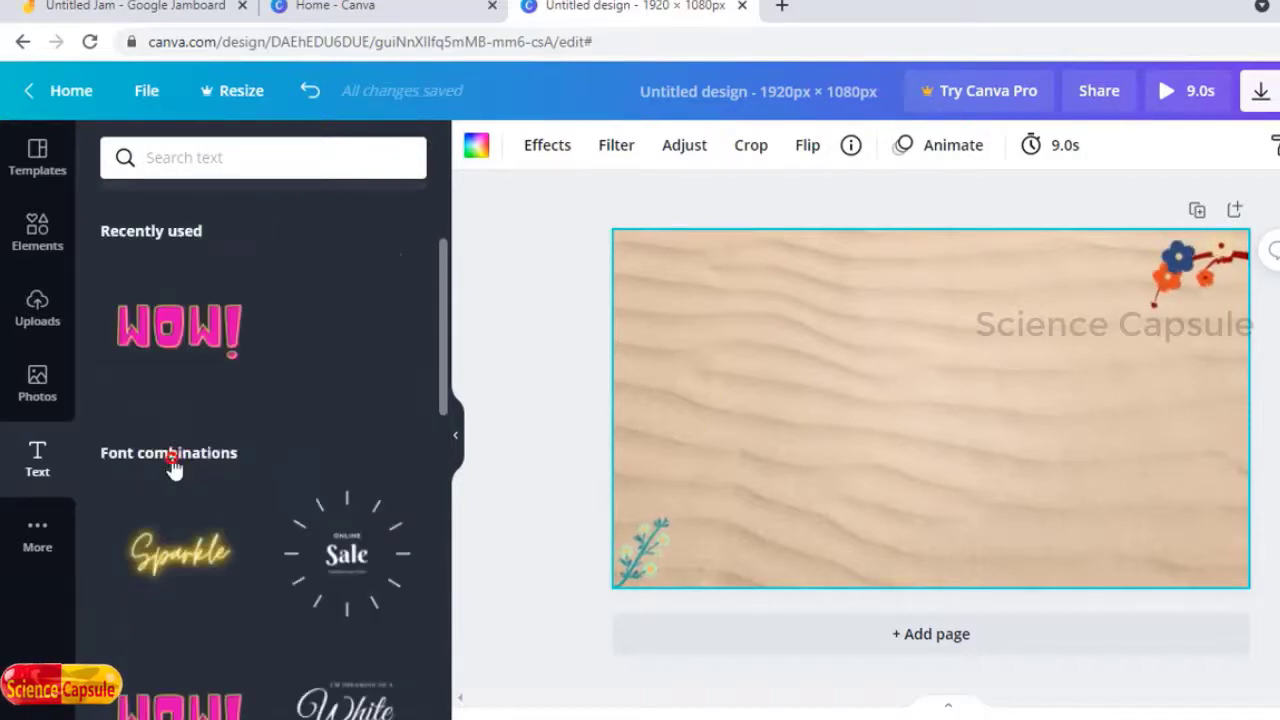
drag(200, 337, 798, 320)
double_click(798, 316)
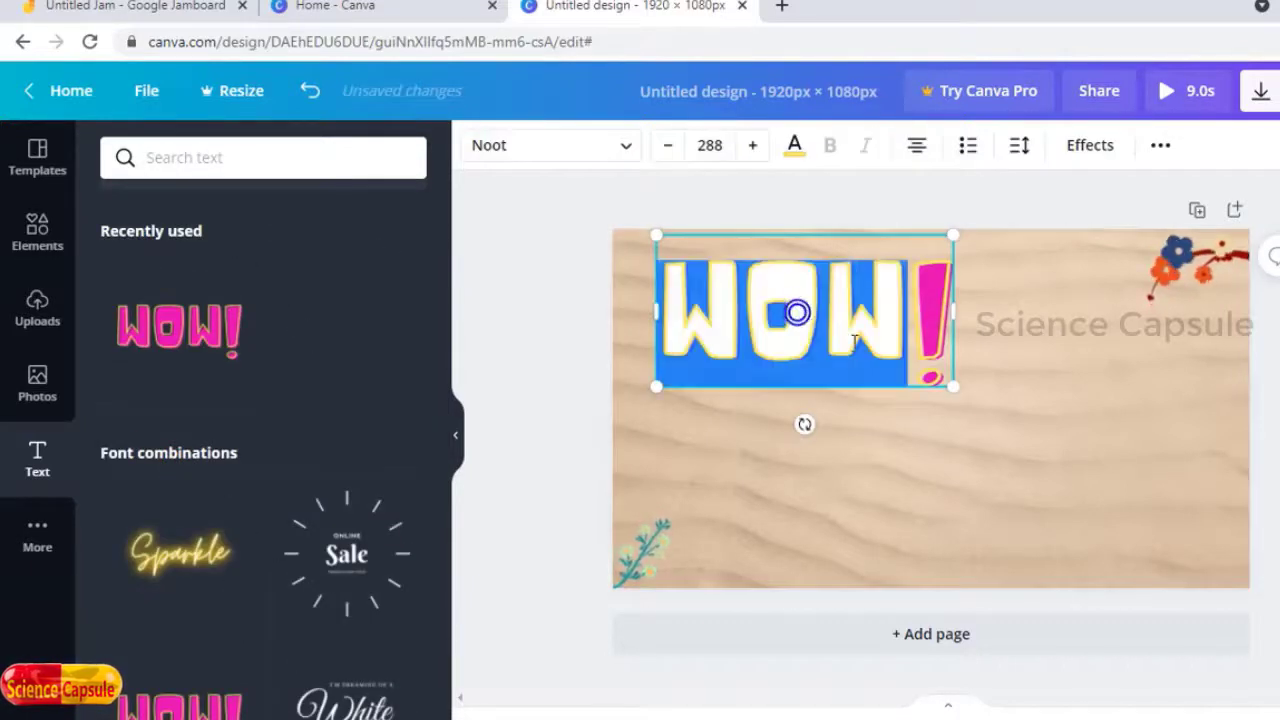
text(MY C)
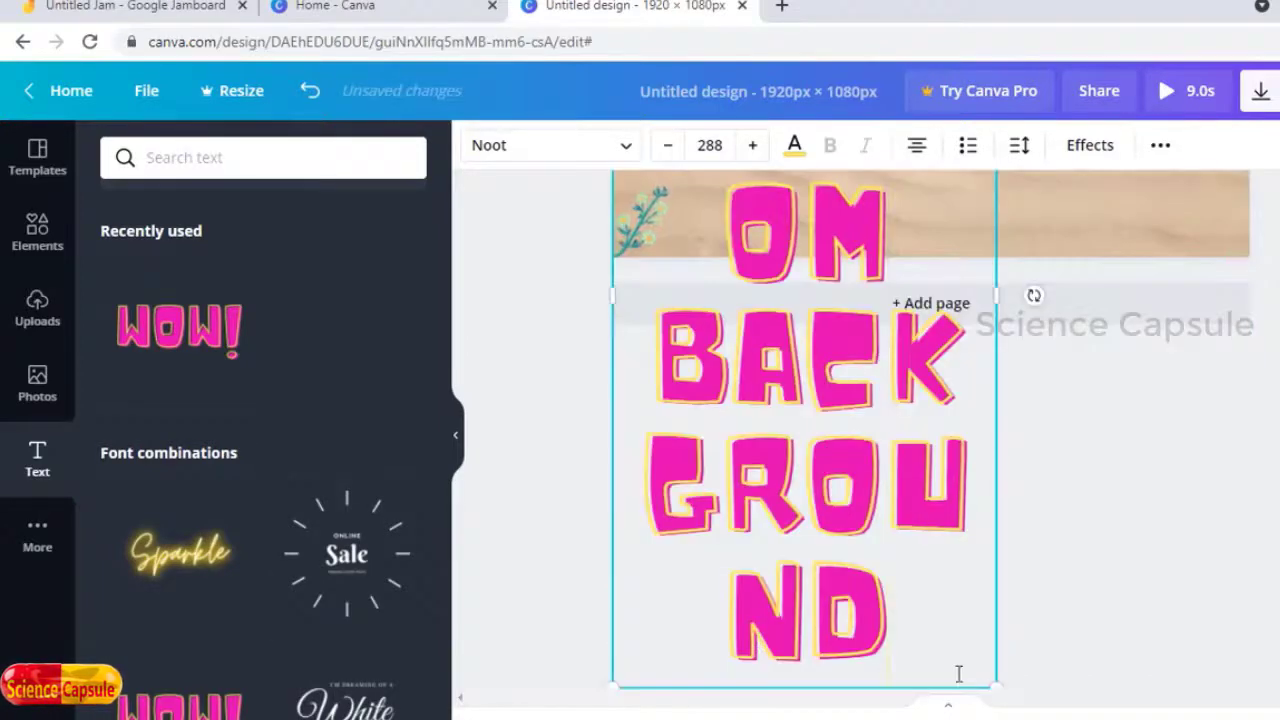
- Resize the pink title into a single line and move it to the top centre
drag(992, 682, 934, 570)
drag(816, 430, 771, 394)
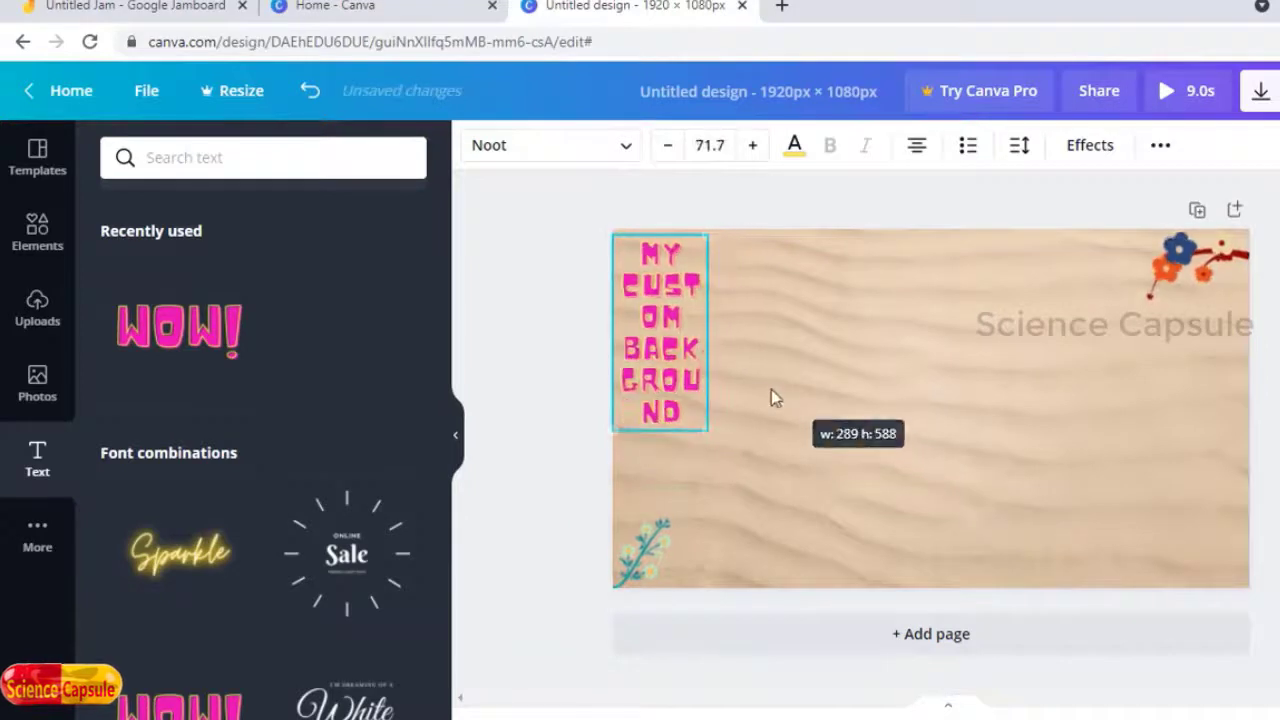
drag(707, 337, 1075, 350)
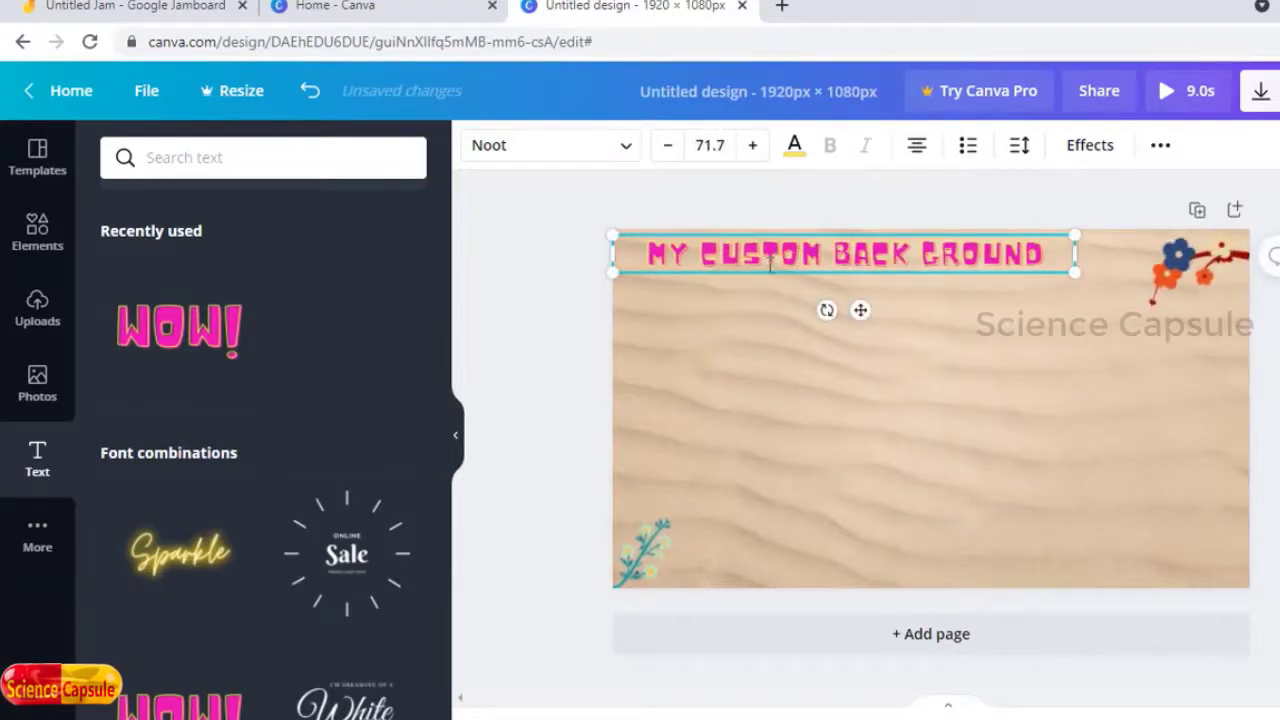
click(773, 335)
click(778, 257)
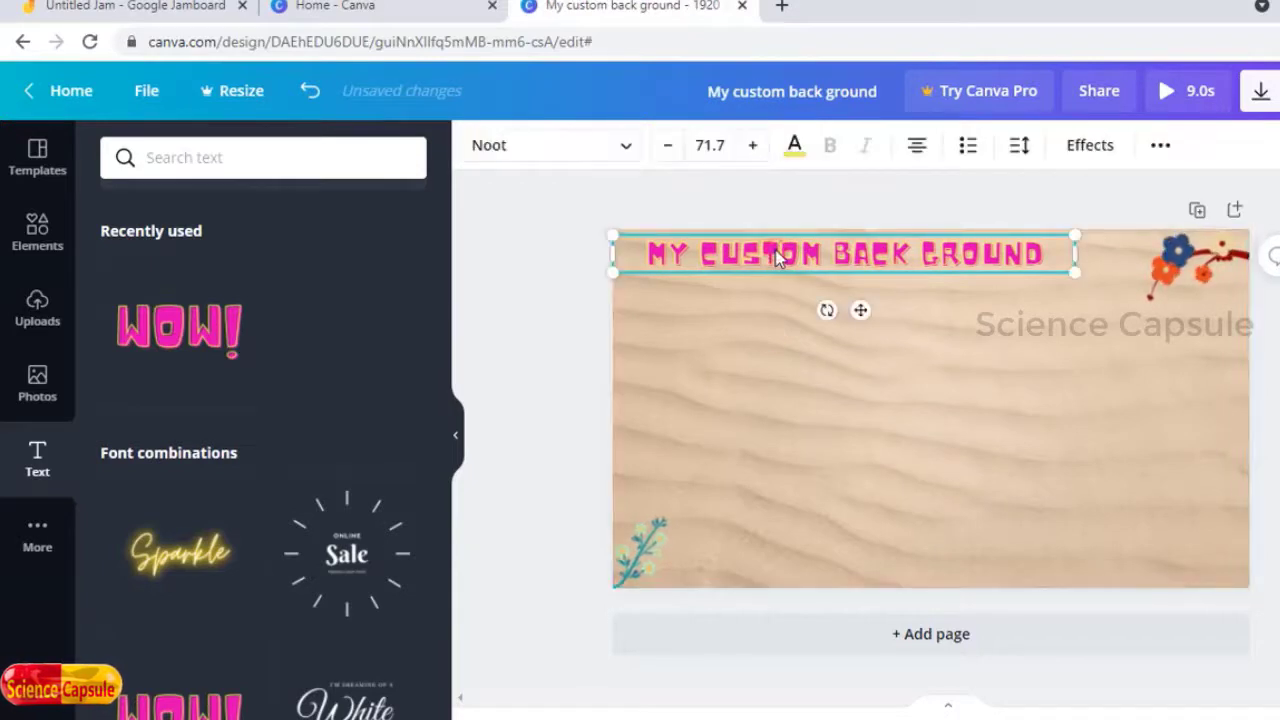
drag(778, 257, 826, 262)
click(870, 400)
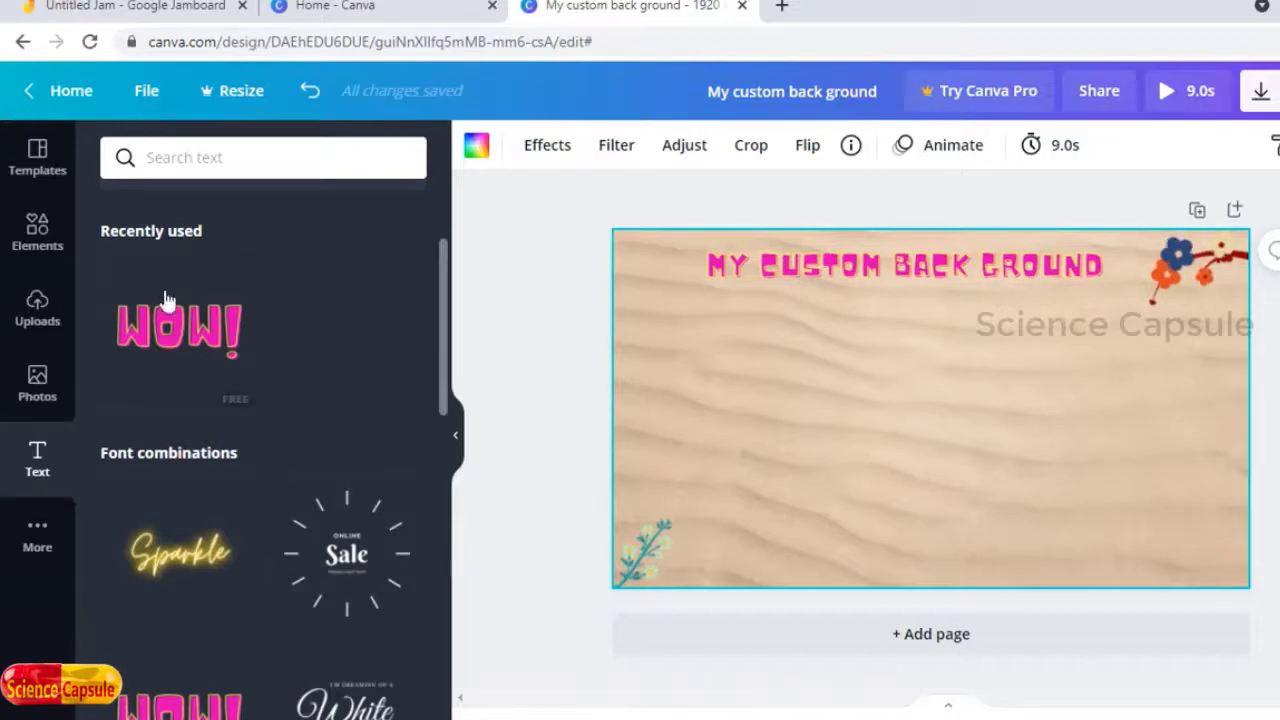
- Search elements for 'arrow' and add a small teal dotted arrow left of the title
click(42, 238)
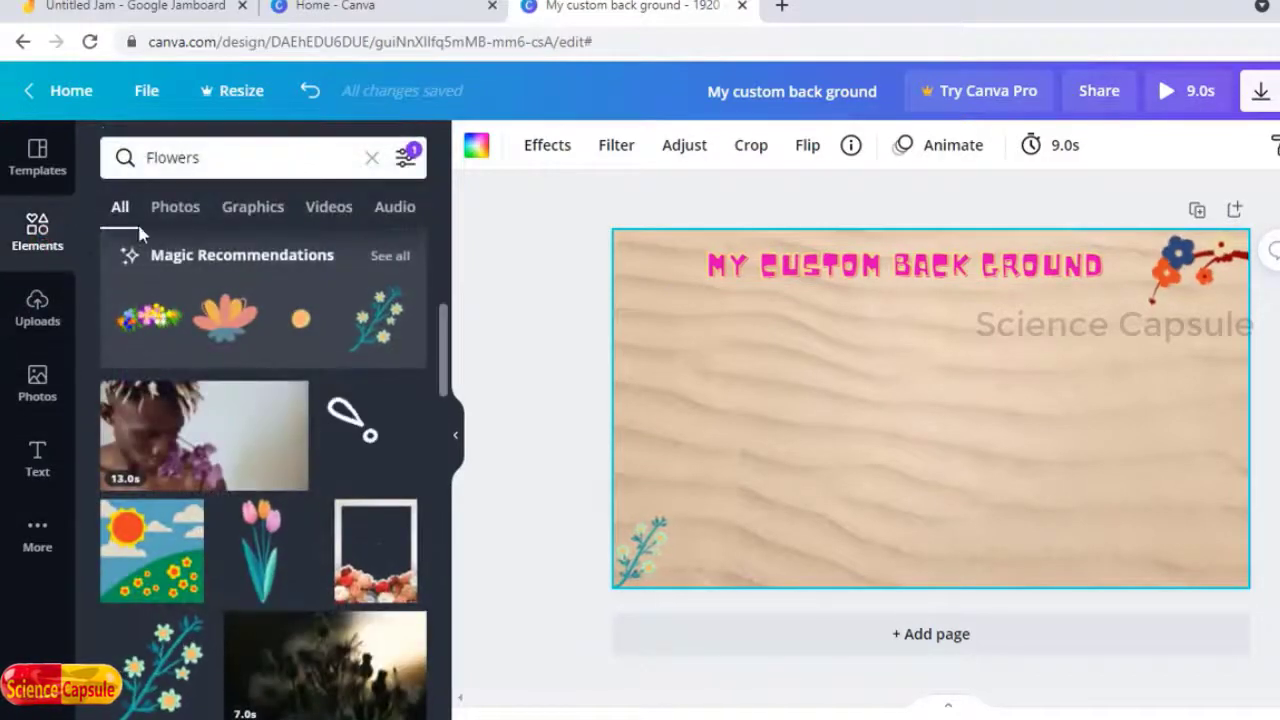
click(180, 160)
double_click(182, 162)
text(arrow)
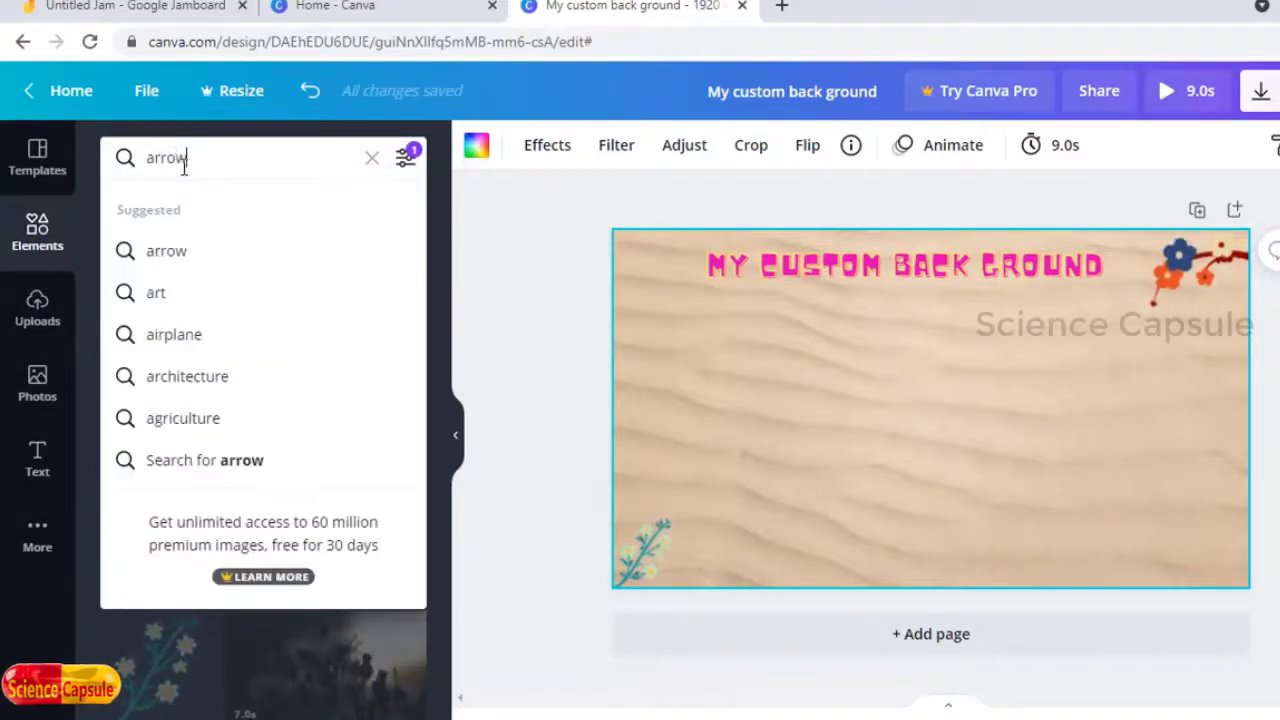
key(Return)
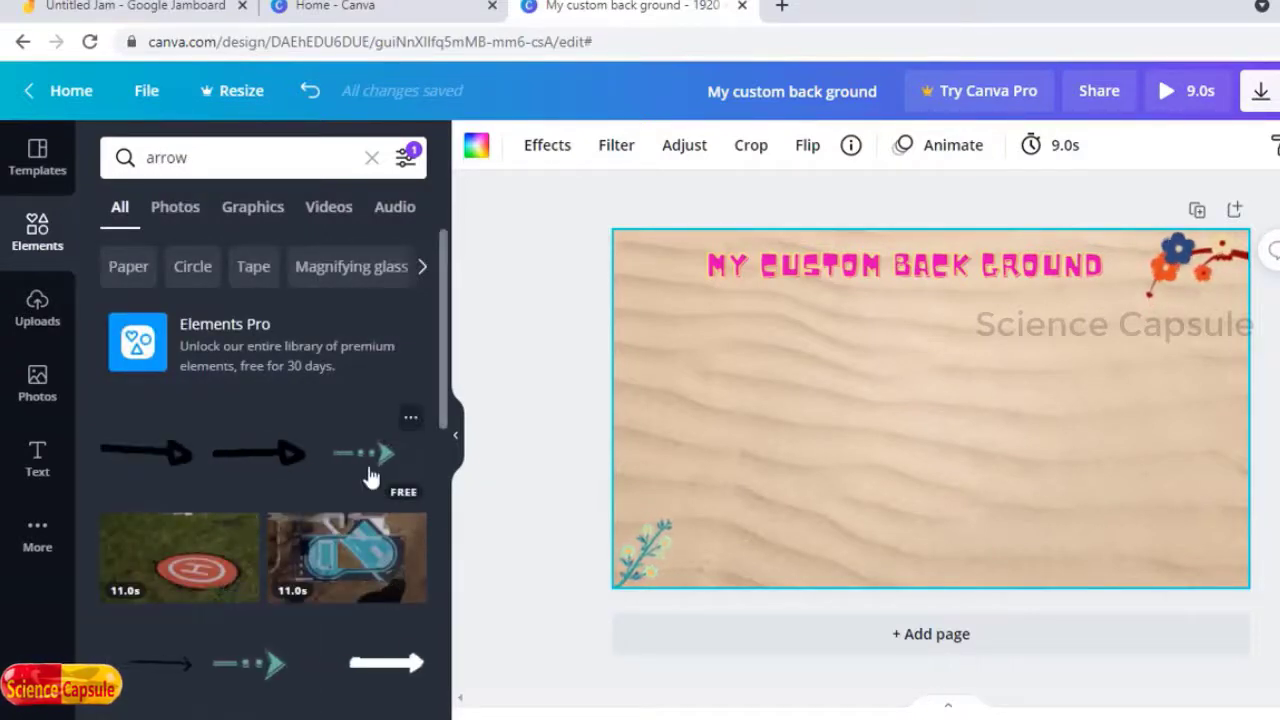
click(365, 455)
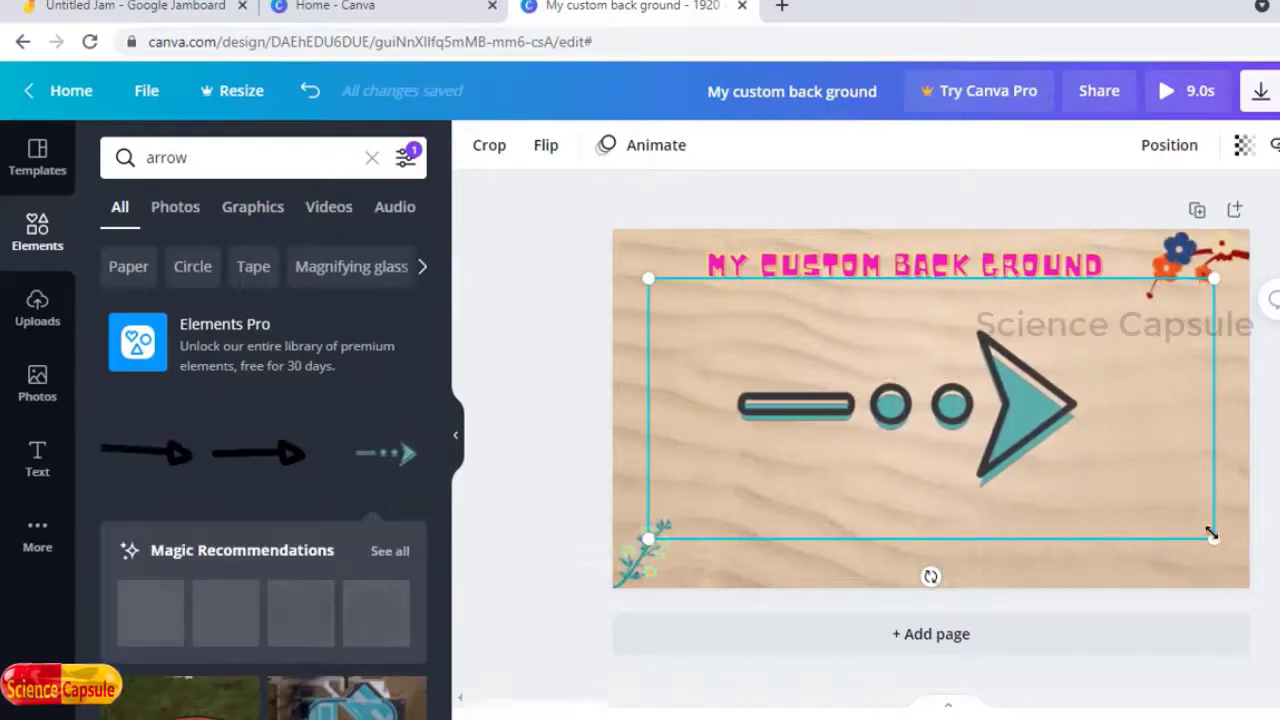
drag(1213, 539, 666, 269)
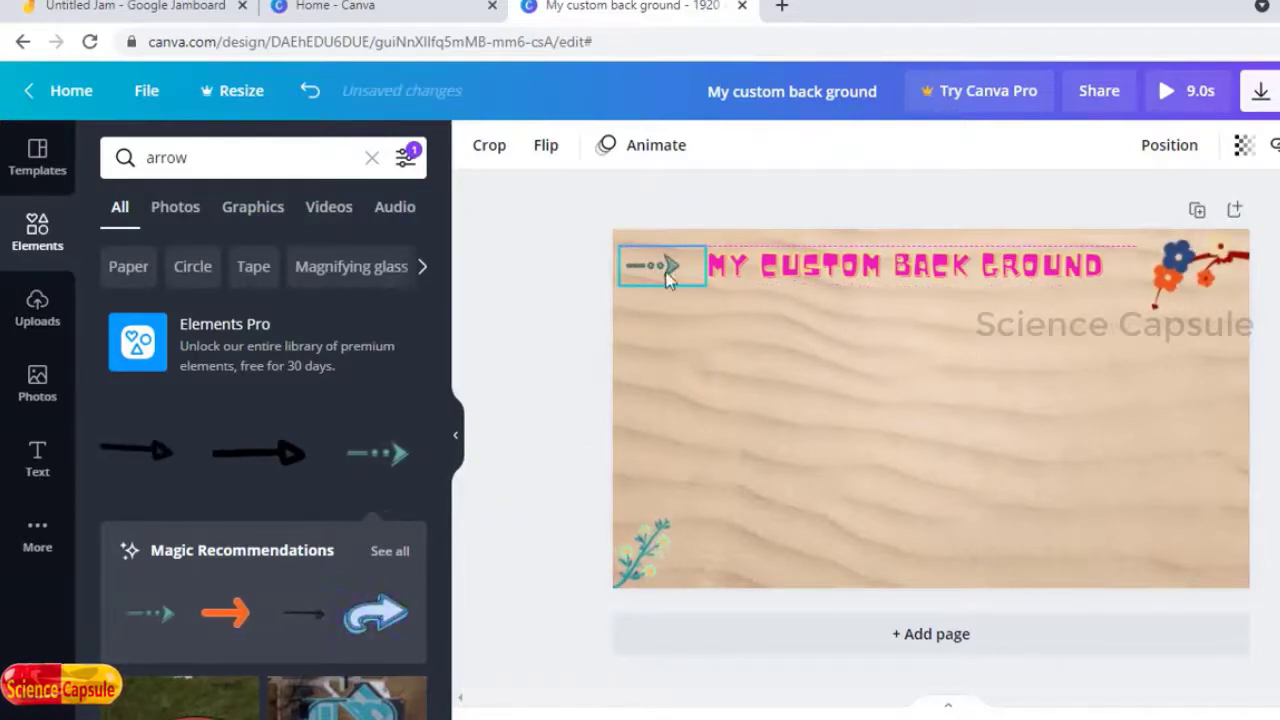
click(710, 388)
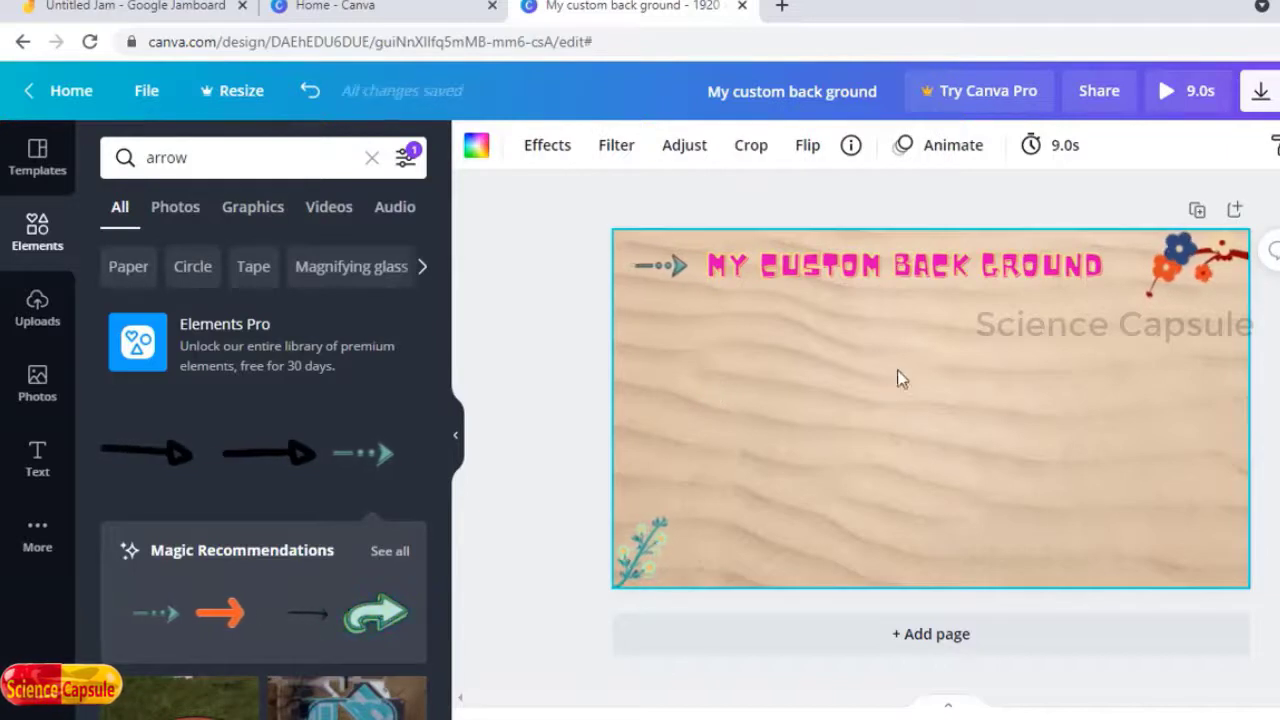
- Apply the Bounce text animation to the MY CUSTOM BACK GROUND title
click(797, 268)
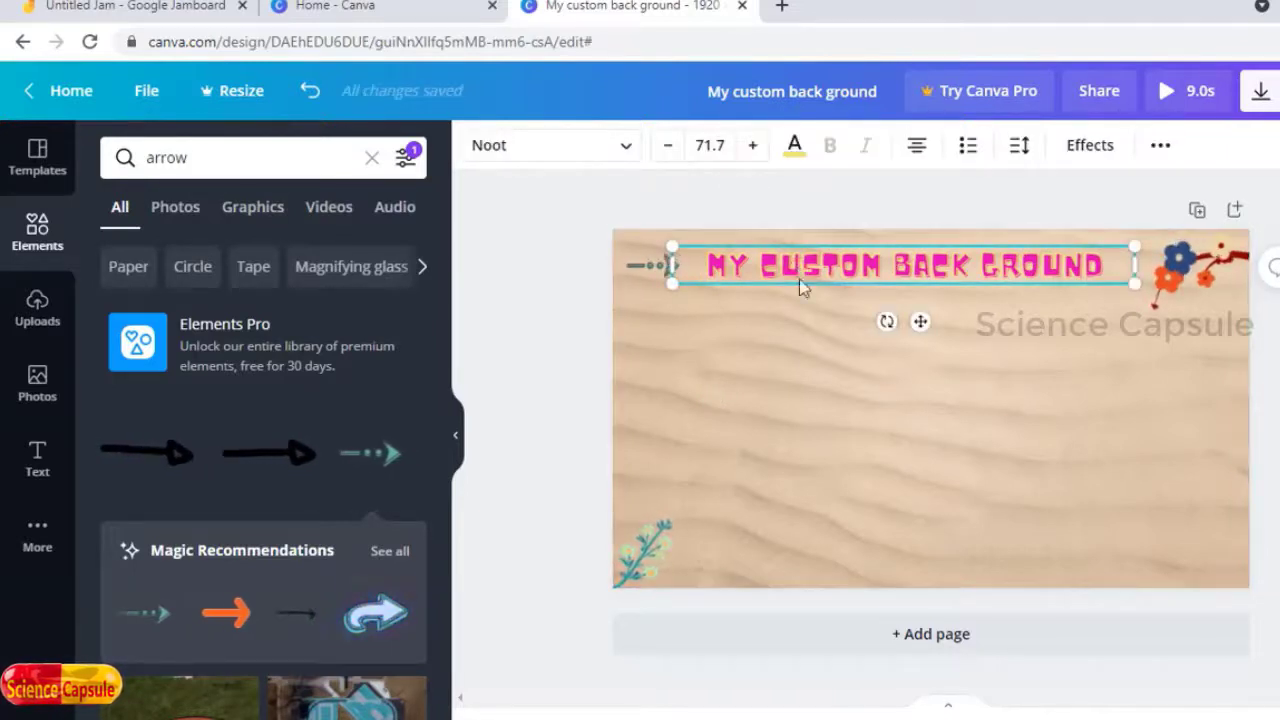
click(808, 444)
click(833, 266)
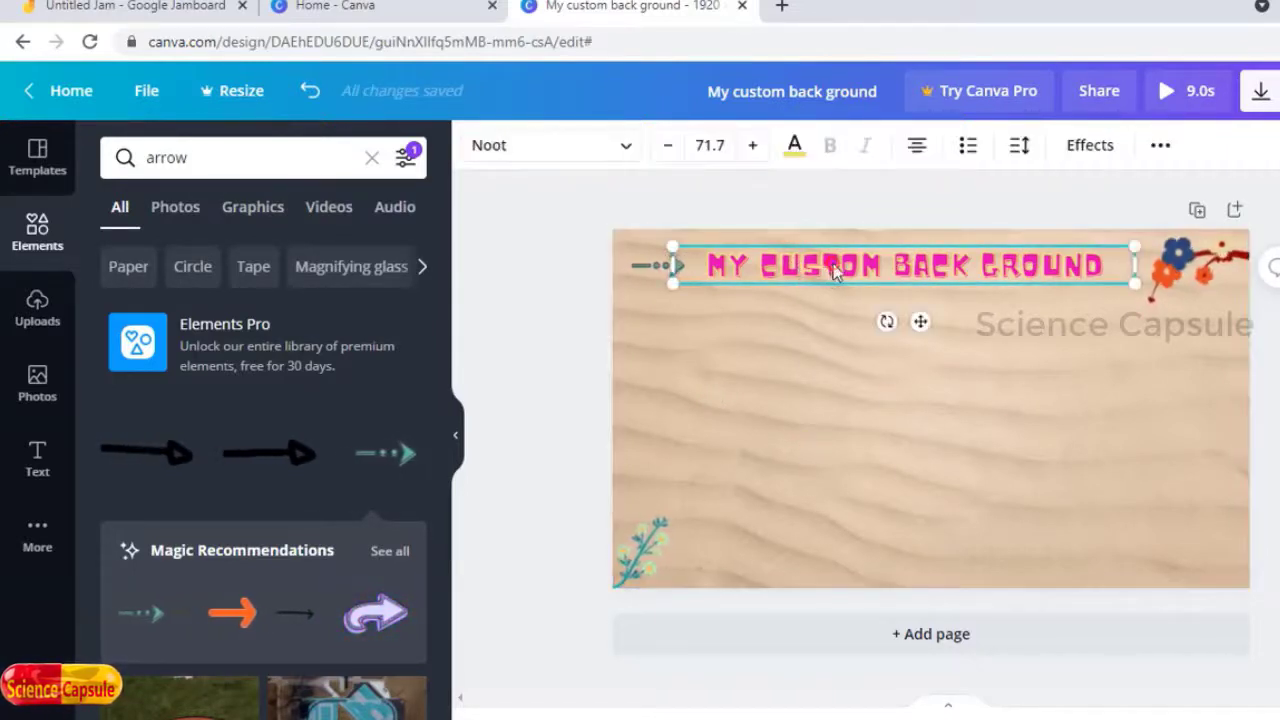
click(1162, 150)
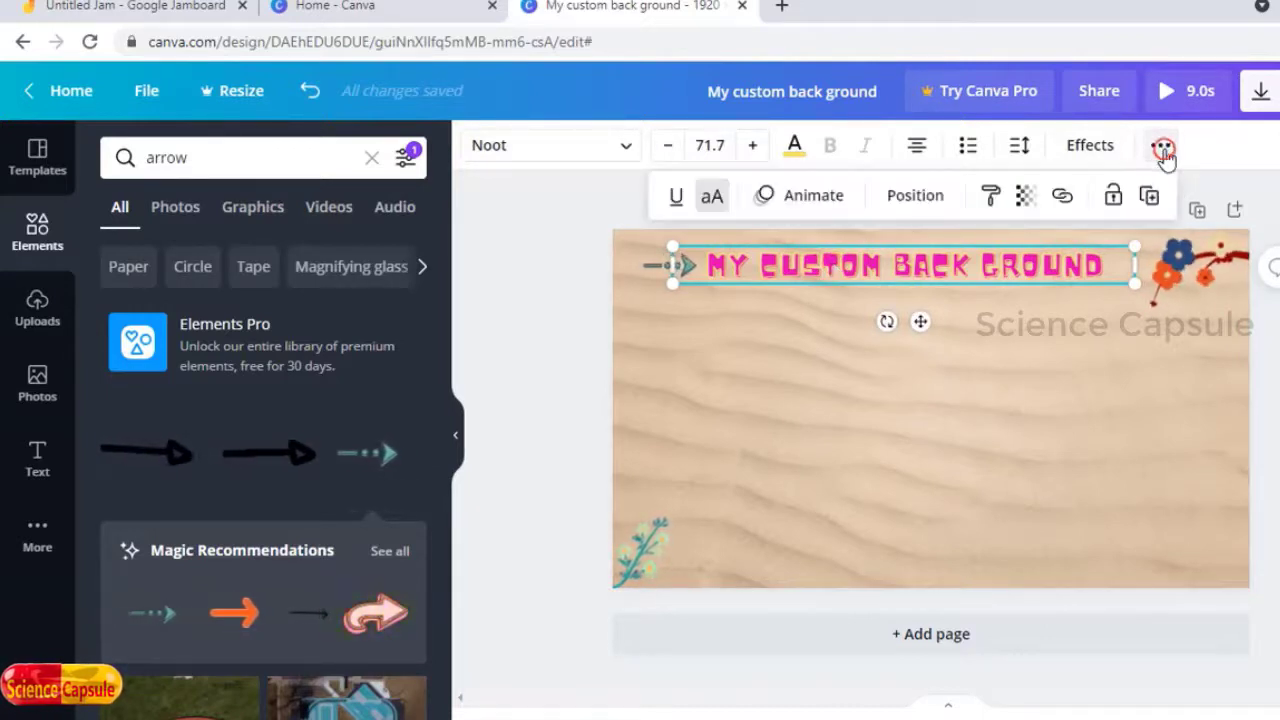
click(800, 196)
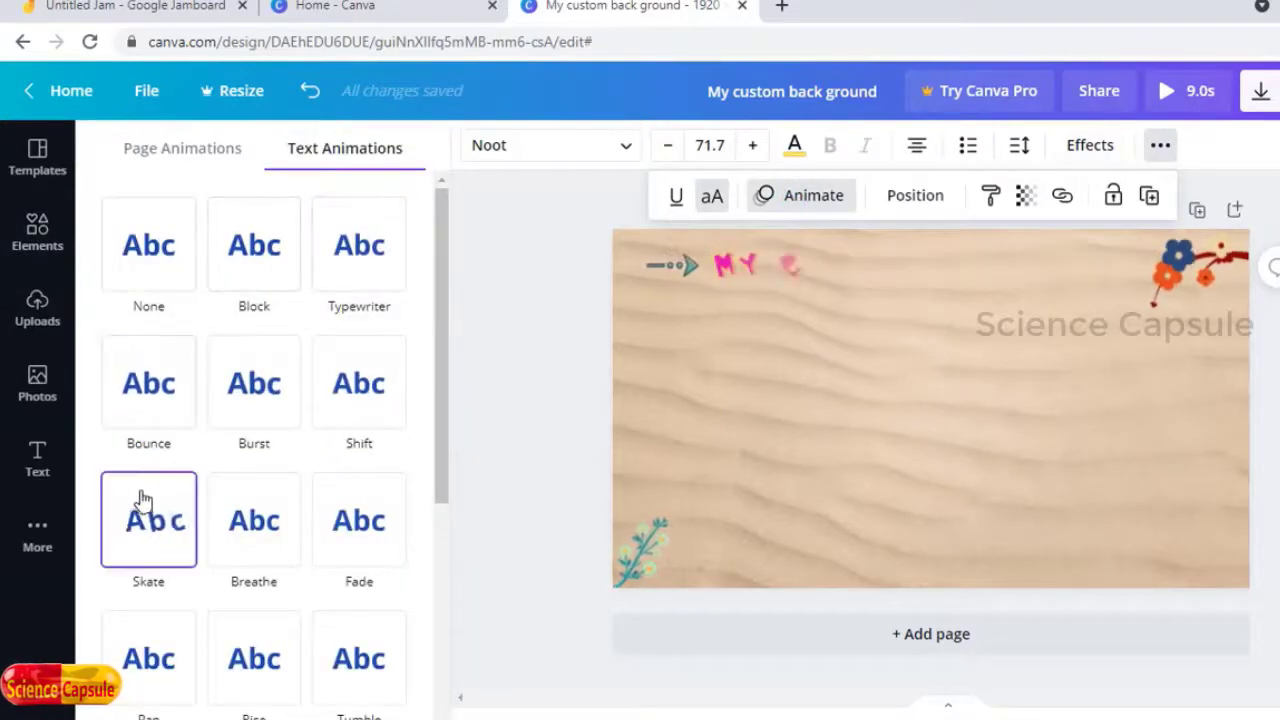
click(151, 405)
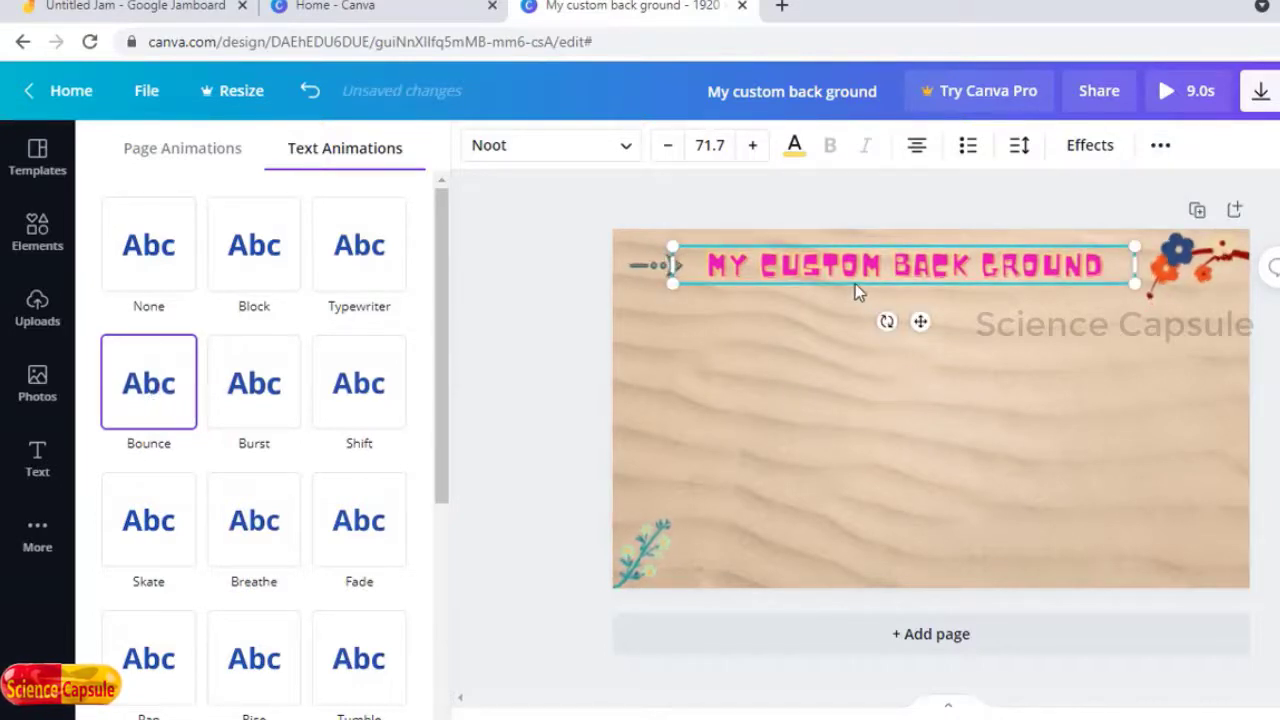
click(614, 530)
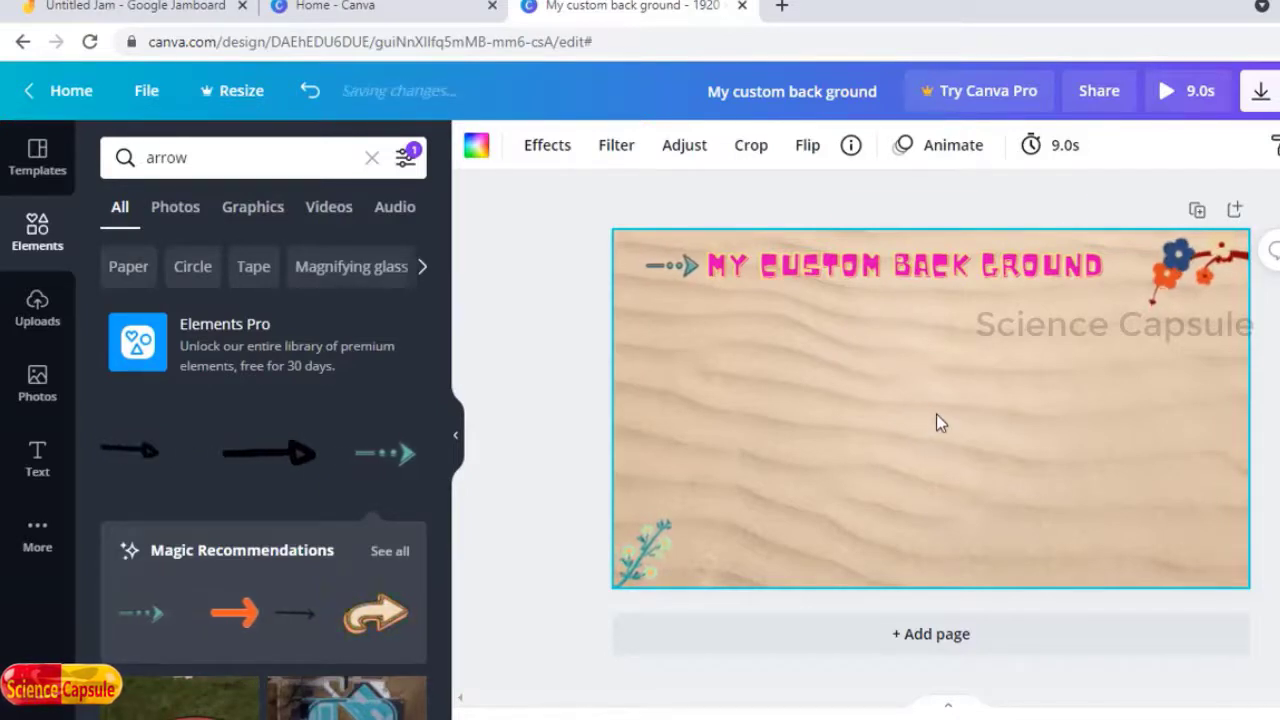
- Shorten the page duration from 9.0s to 5.0s with the Timing slider
click(1064, 148)
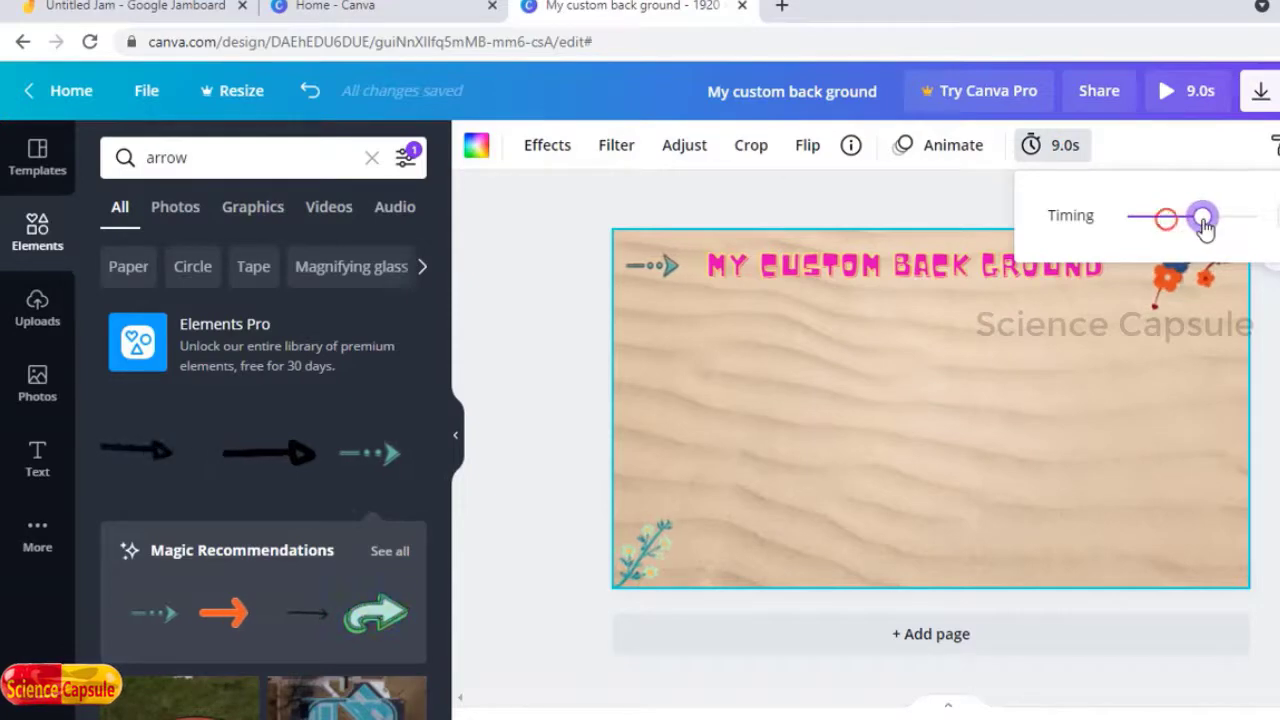
drag(1167, 232, 1148, 236)
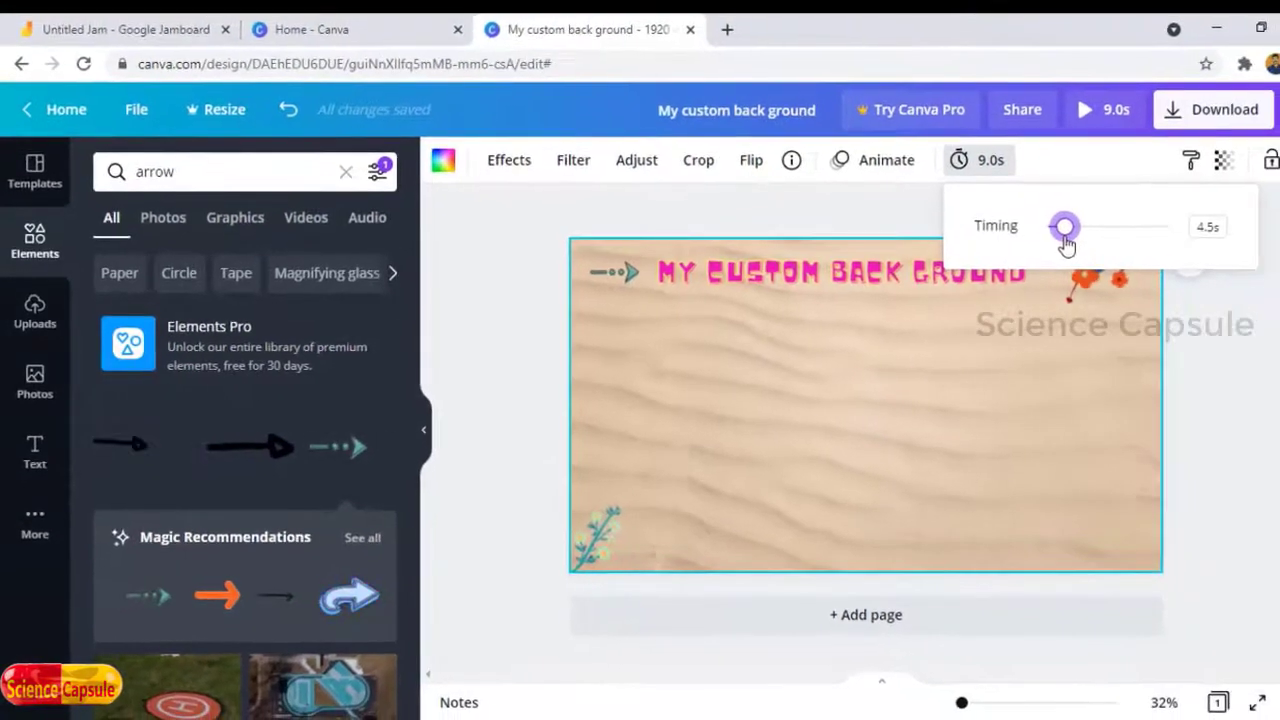
click(824, 396)
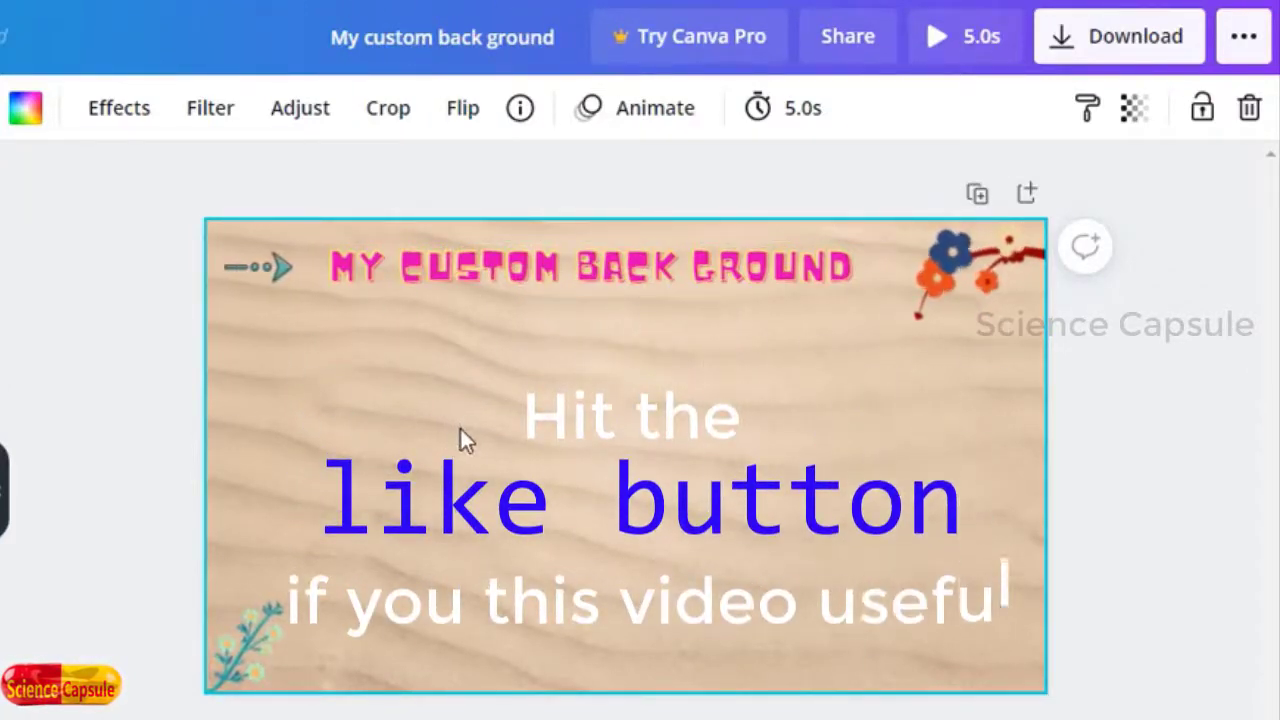
- Download the animated design with GIF as the file type
click(1100, 45)
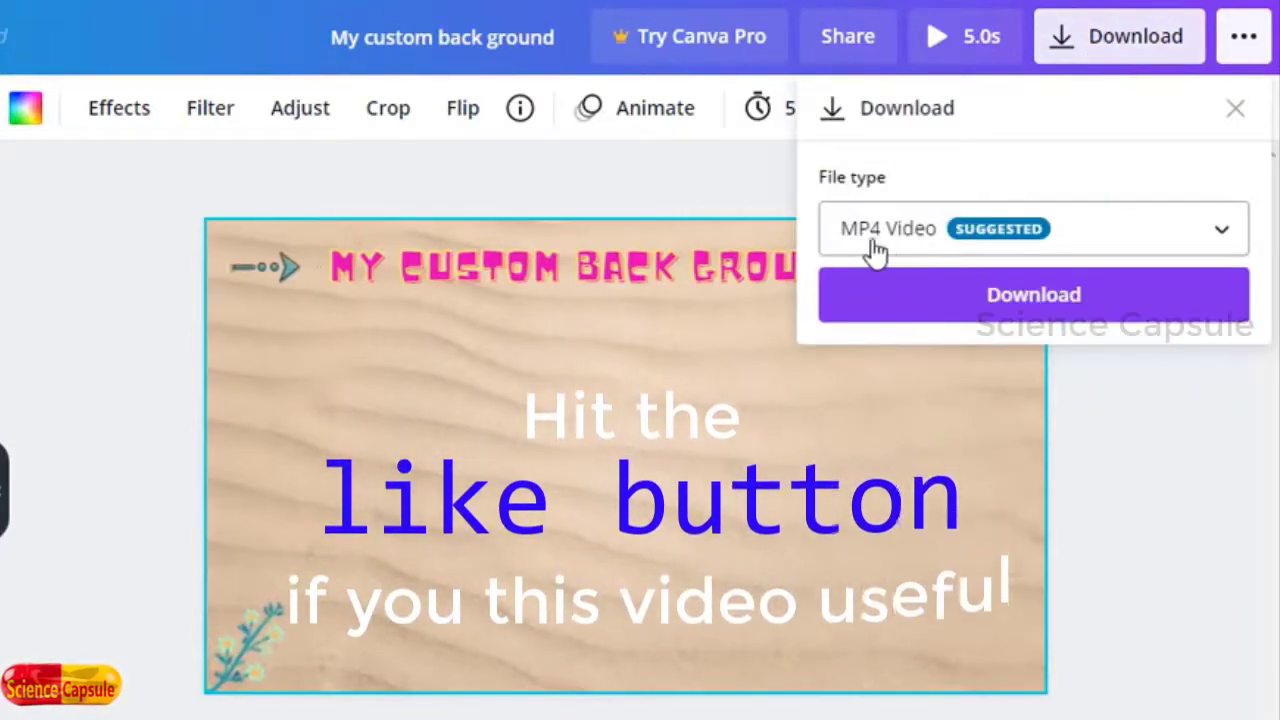
click(1219, 232)
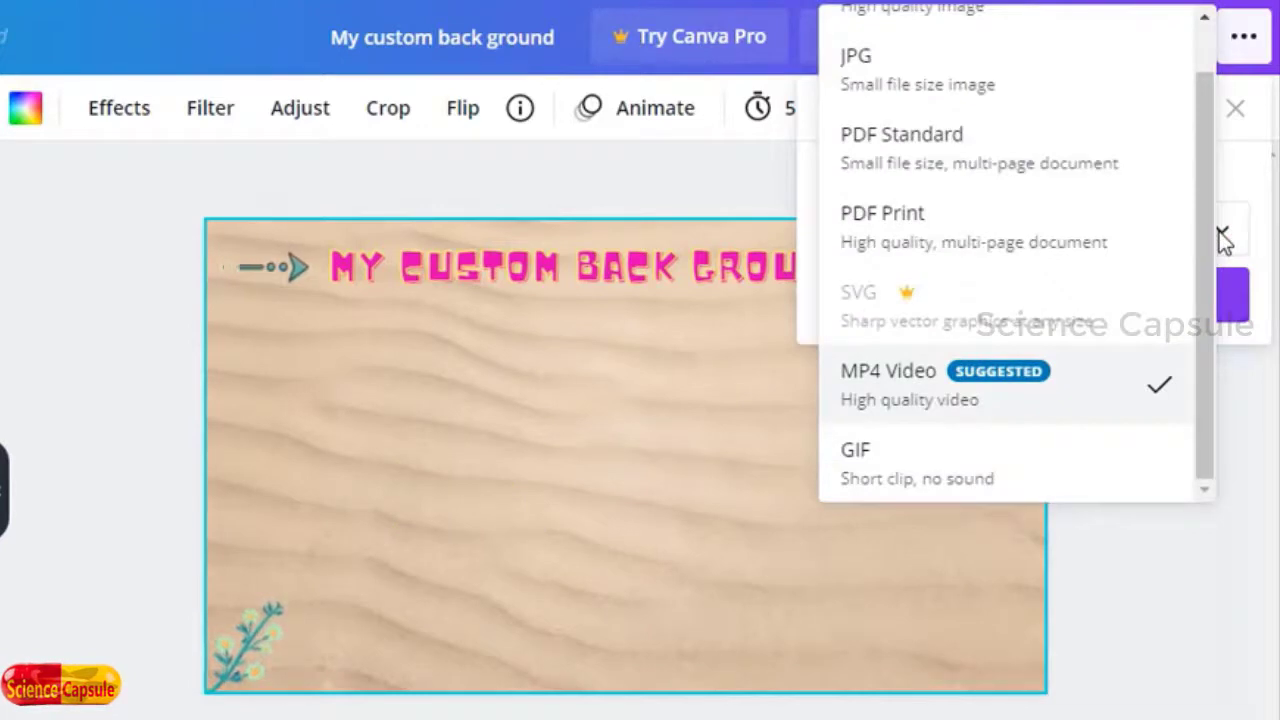
click(872, 476)
click(1019, 308)
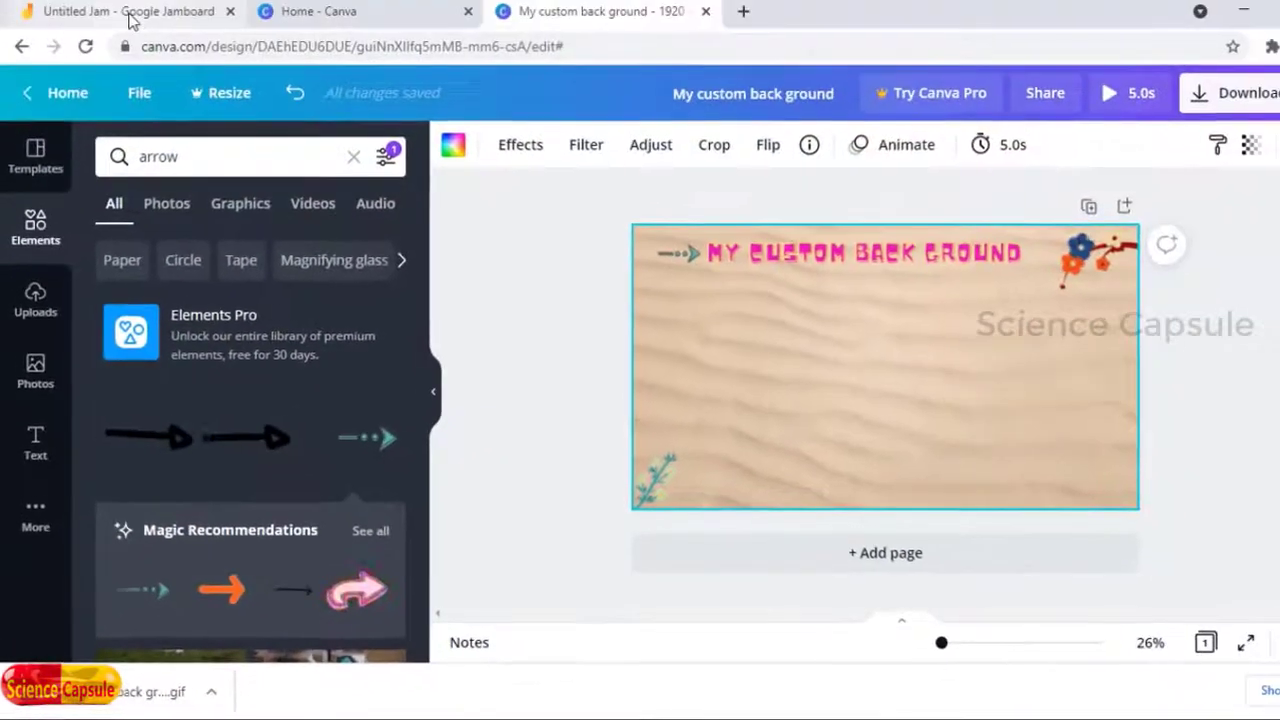
- In Jamboard, set the frame background image to the downloaded Canva GIF
click(128, 20)
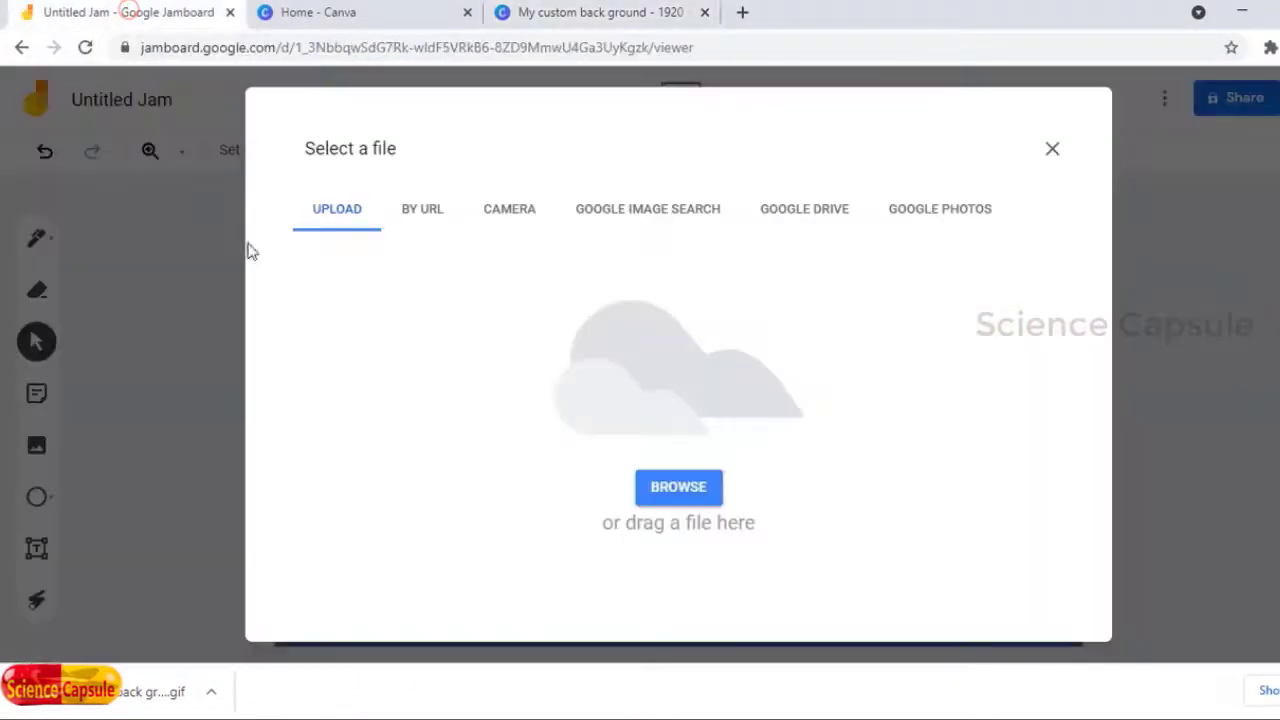
click(1051, 153)
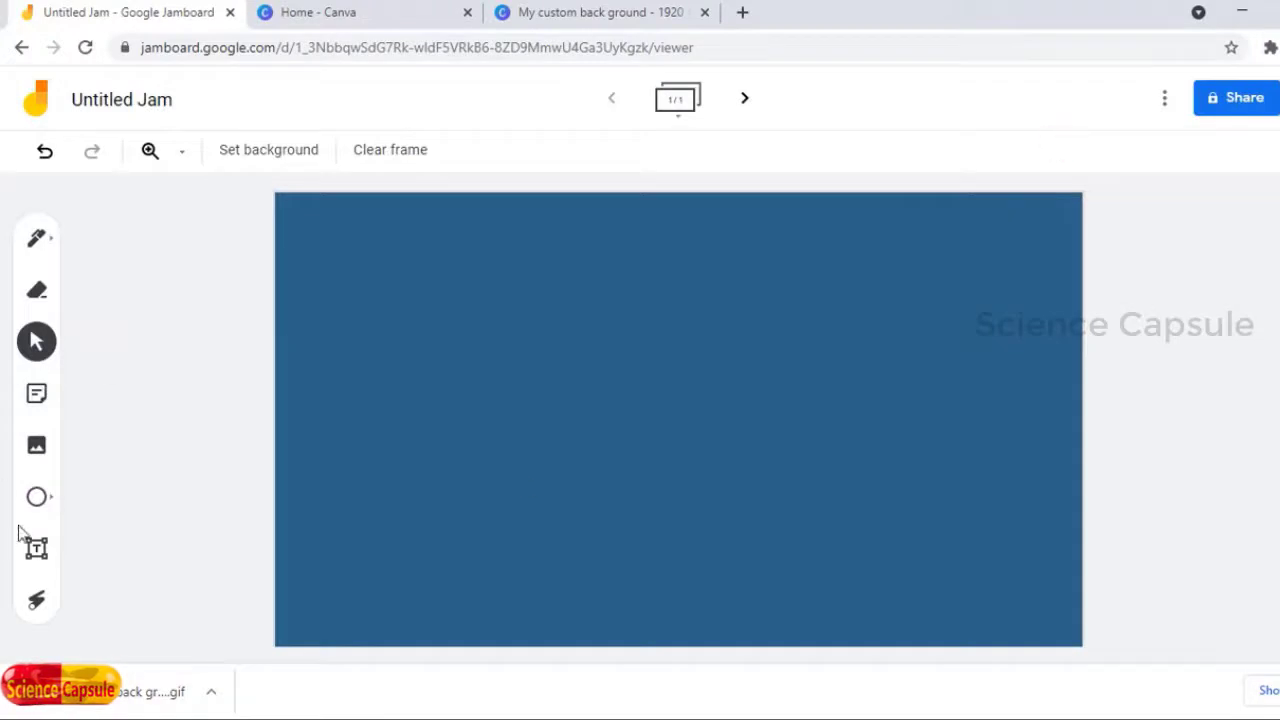
click(257, 160)
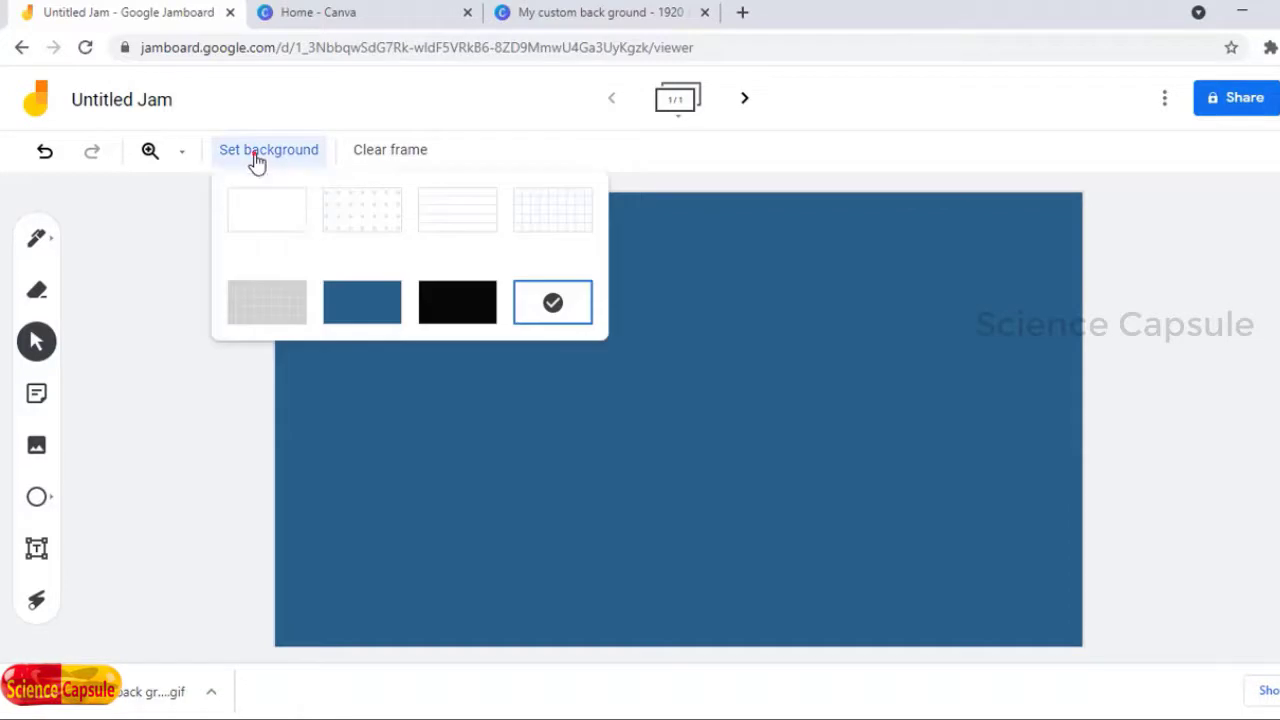
click(555, 305)
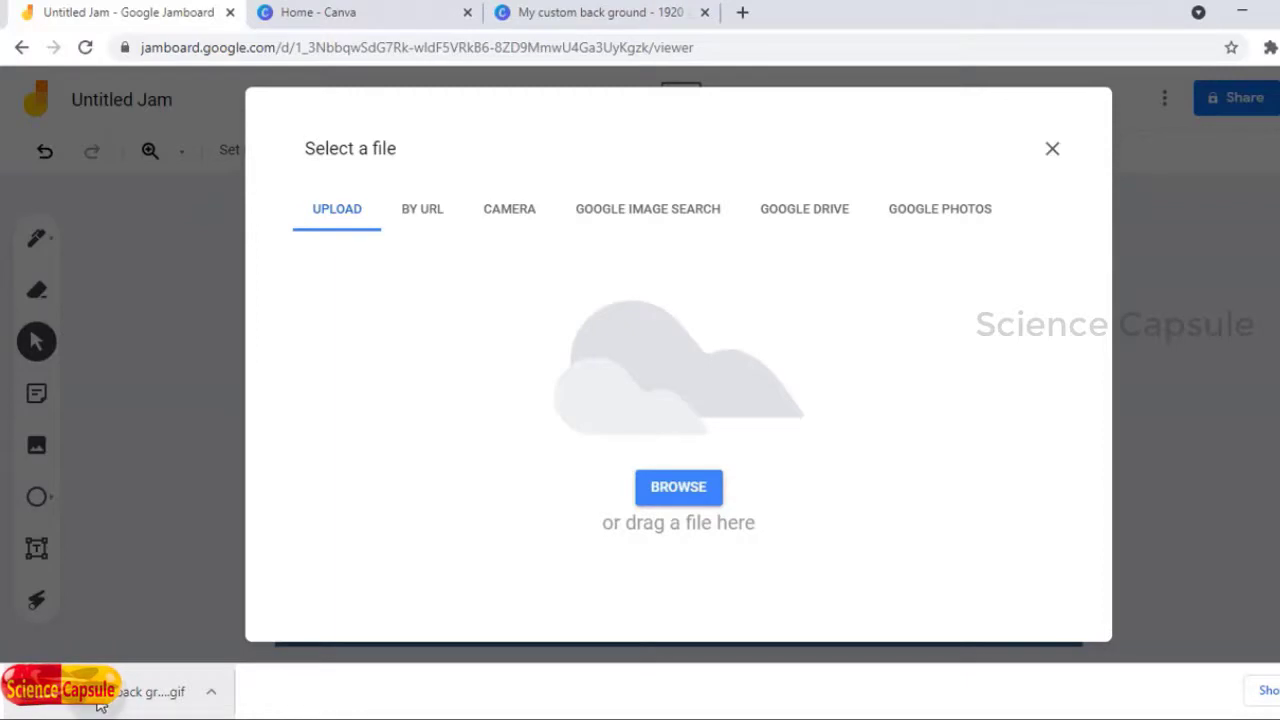
drag(110, 700, 700, 393)
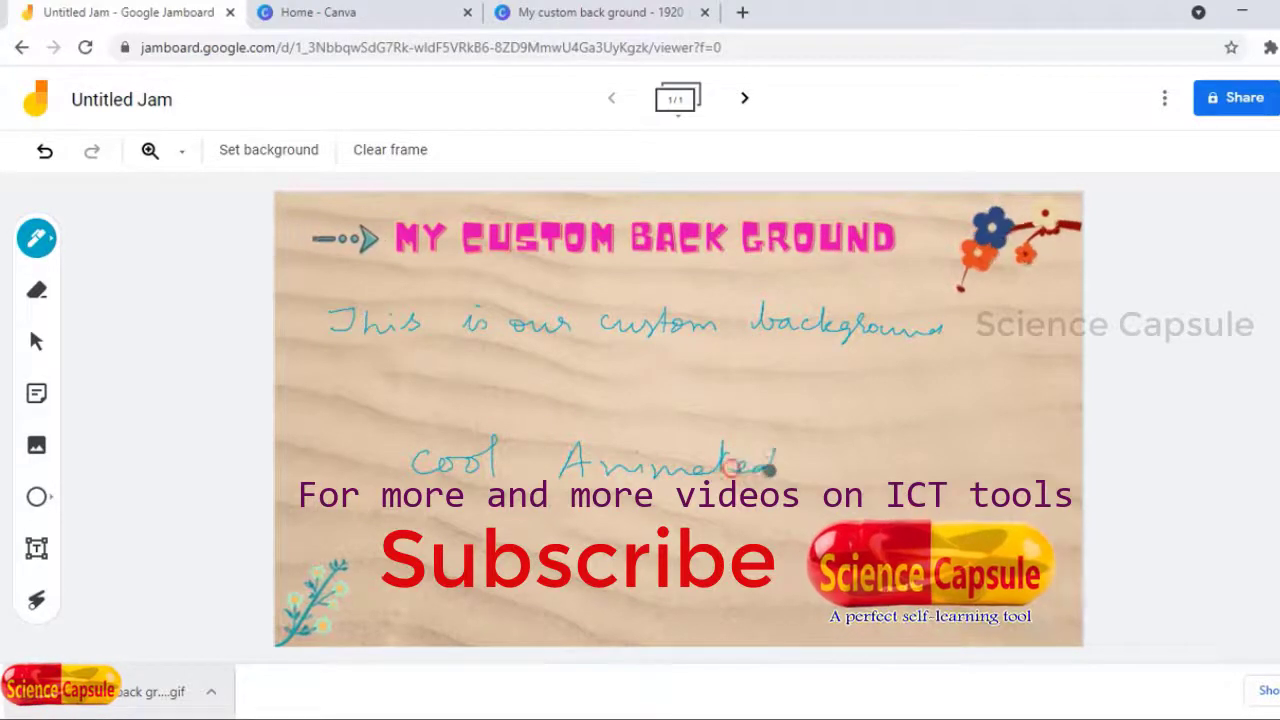
- Draw a square outline near the frame's lower right
click(40, 499)
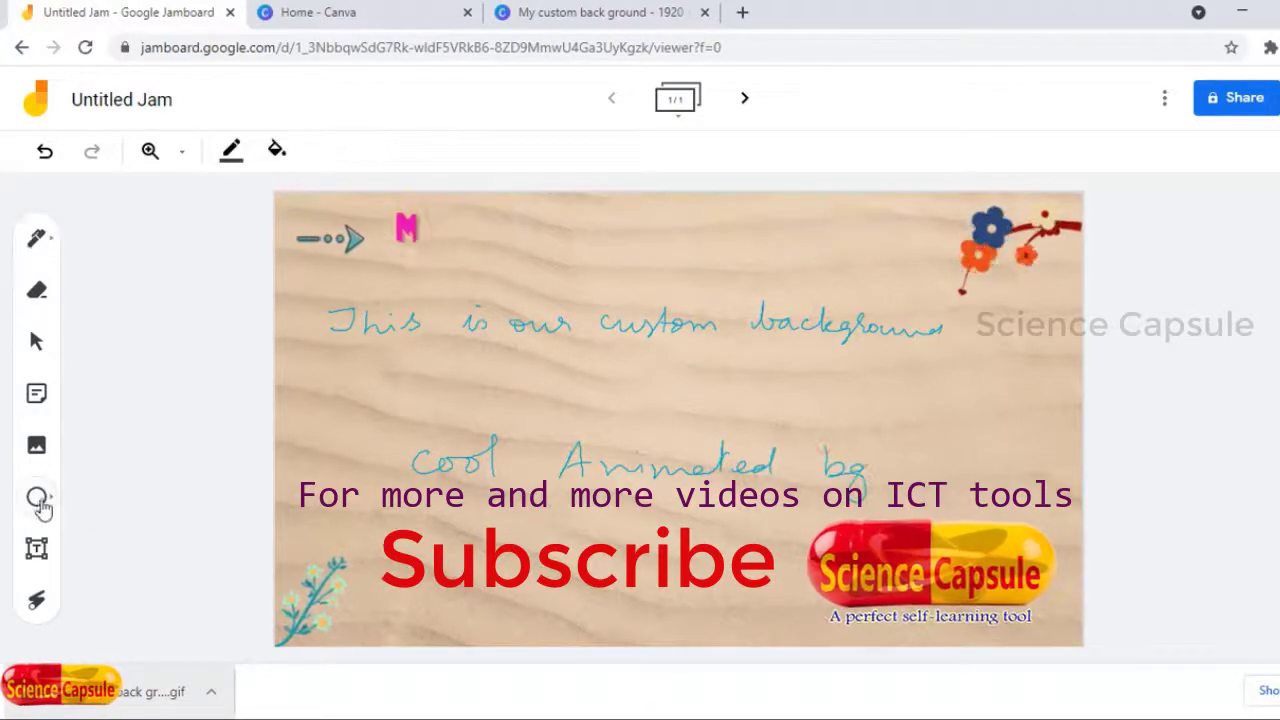
click(140, 496)
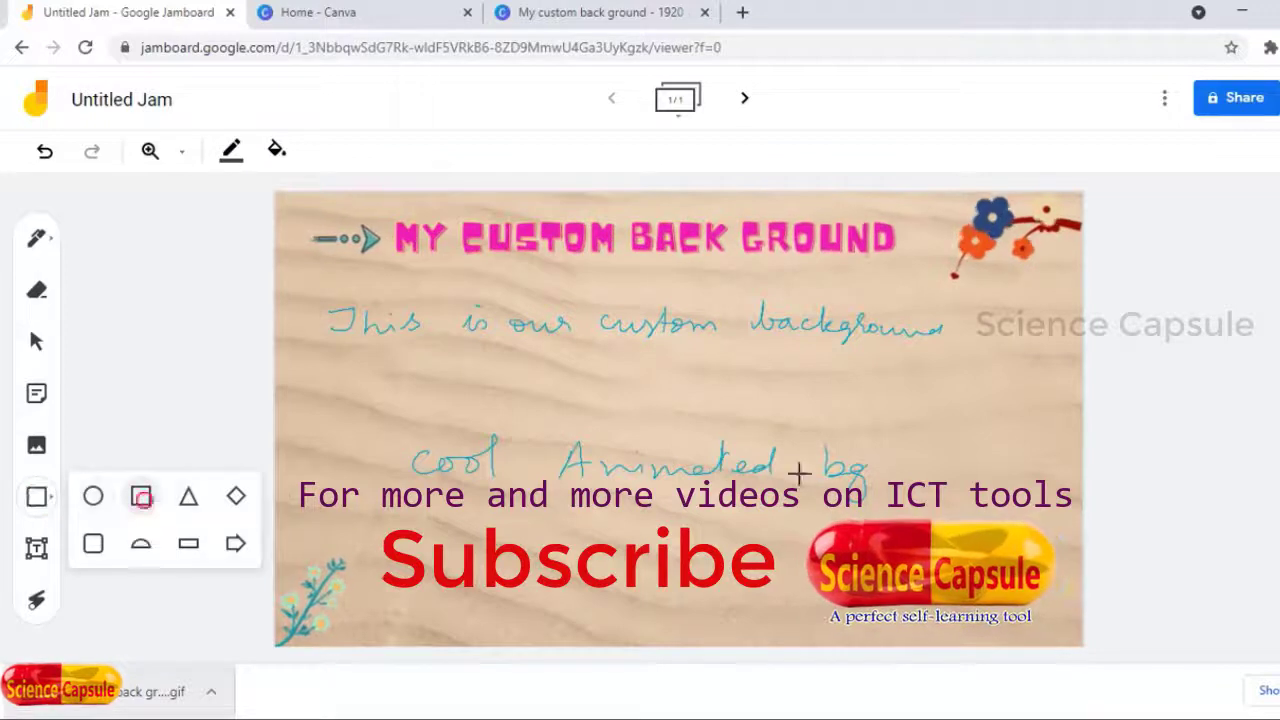
drag(935, 451, 971, 457)
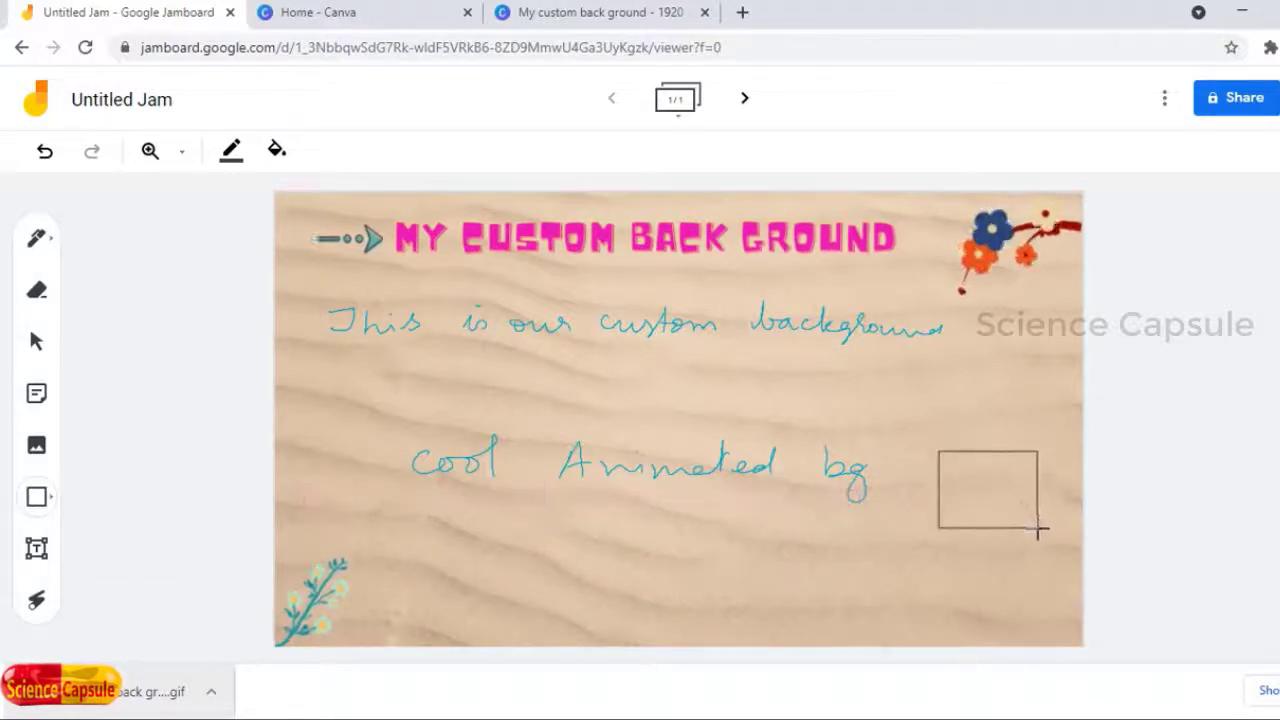